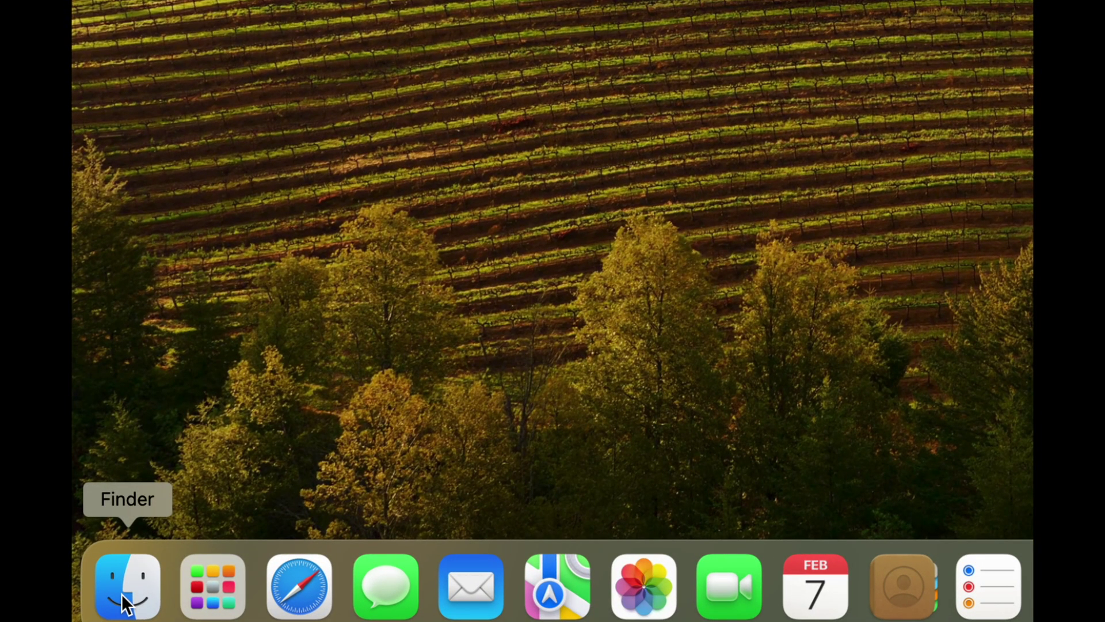
# Step: Open a new Finder window on the Documents folder and position it on screen
pyautogui.click(125, 604)
pyautogui.moveTo(355, 116); pyautogui.dragTo(470, 258)
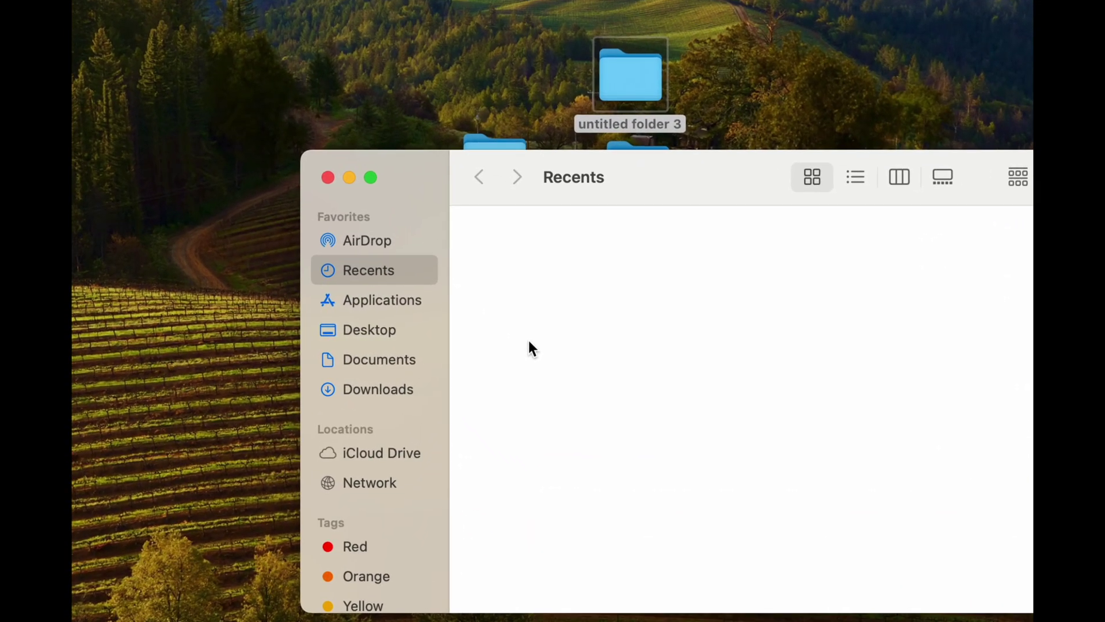
pyautogui.click(363, 358)
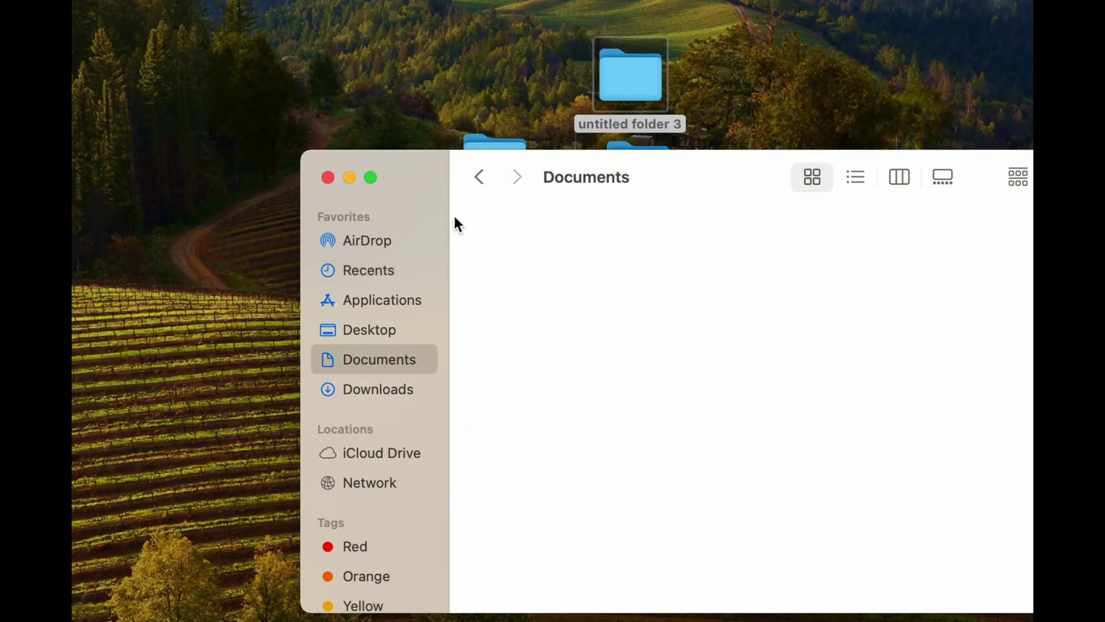
pyautogui.moveTo(430, 170); pyautogui.dragTo(326, 238)
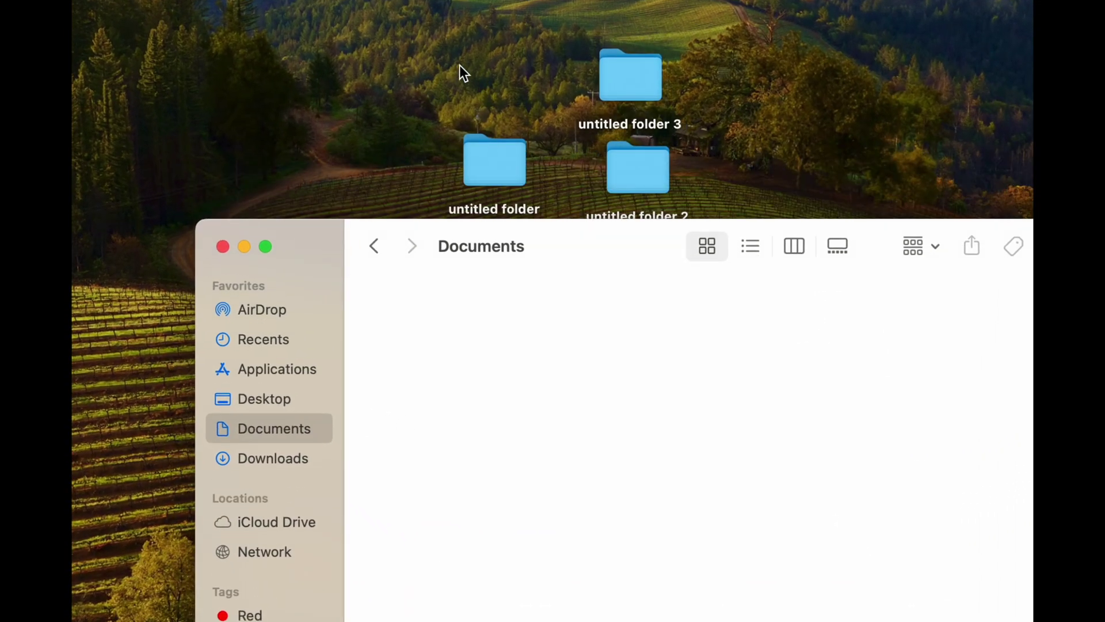
# Step: Move the three untitled desktop folders into Documents and place untitled folder 3 beside folder 2
pyautogui.moveTo(461, 67); pyautogui.dragTo(562, 323)
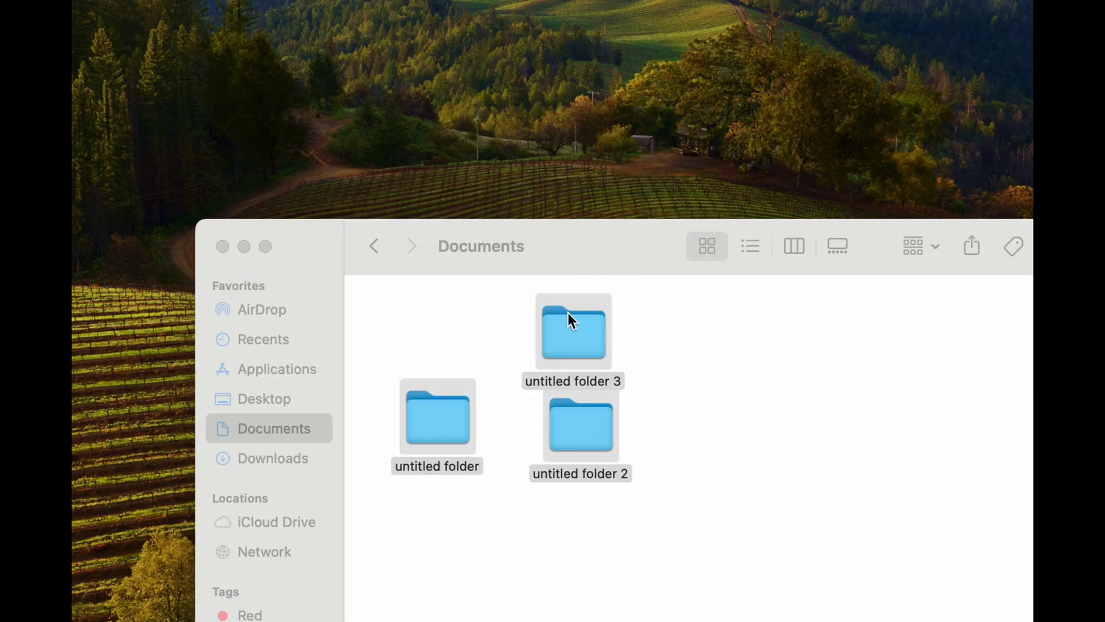
pyautogui.moveTo(595, 230); pyautogui.dragTo(557, 114)
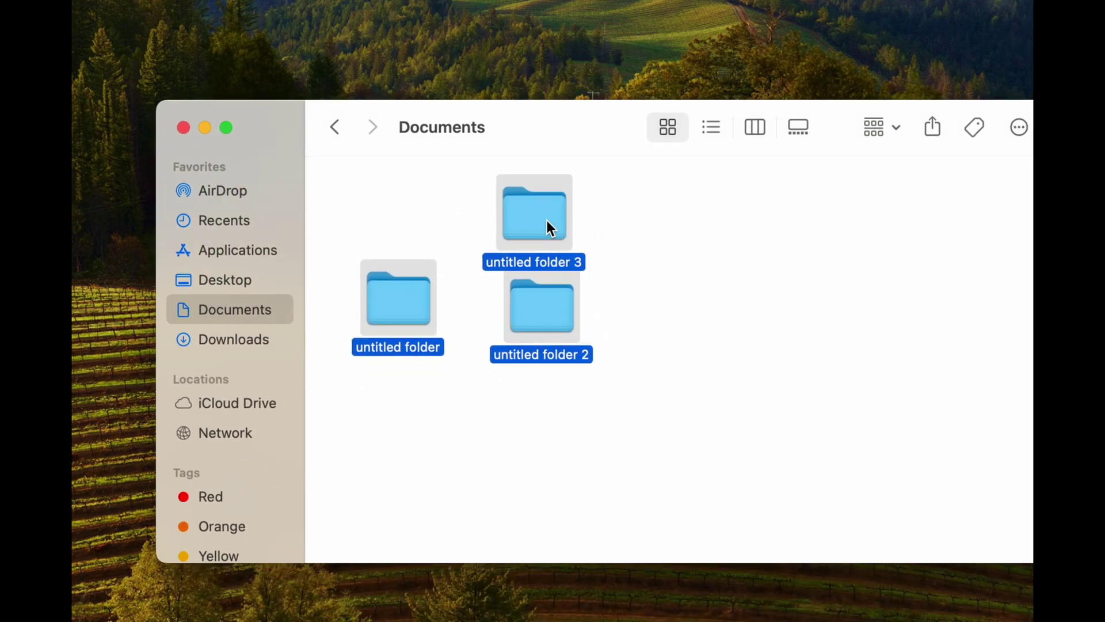
pyautogui.click(707, 225)
pyautogui.moveTo(550, 219); pyautogui.dragTo(689, 327)
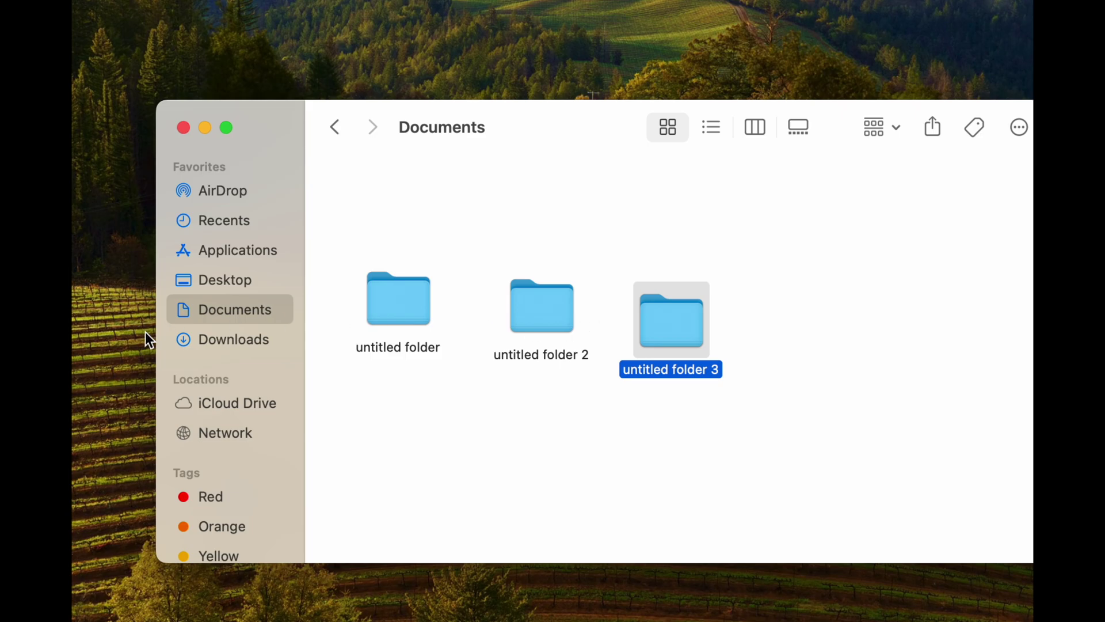
pyautogui.click(233, 340)
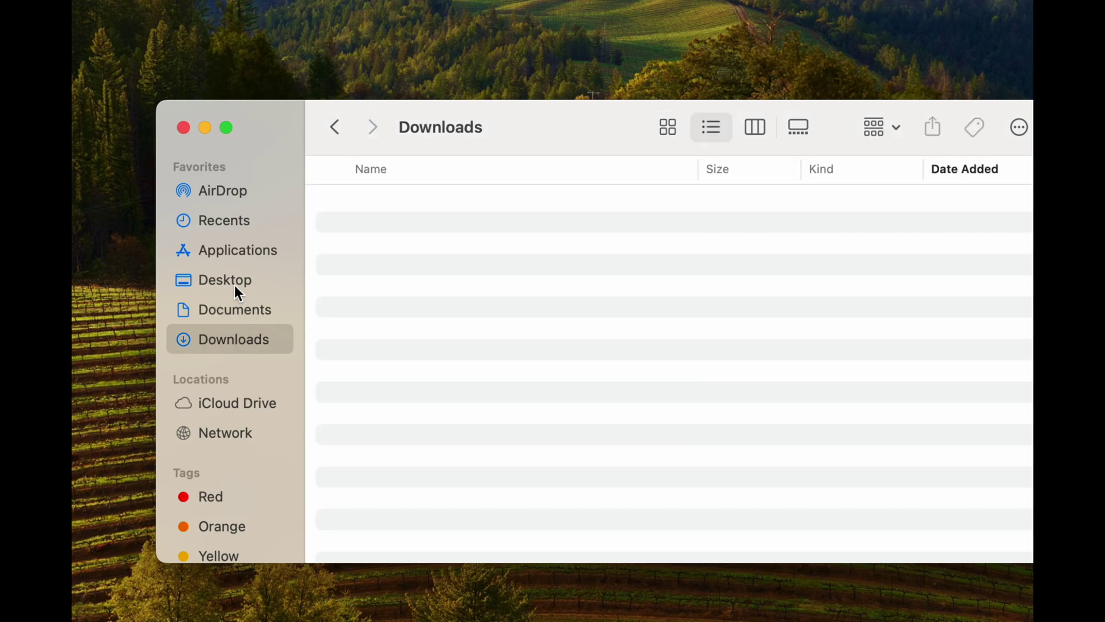
pyautogui.click(233, 253)
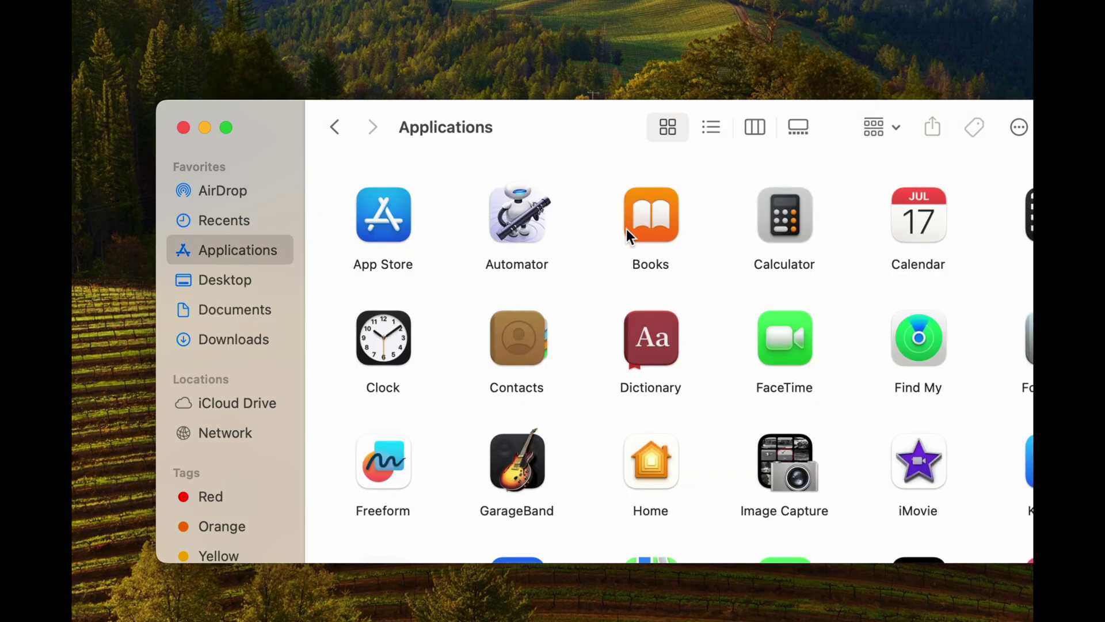
pyautogui.click(239, 314)
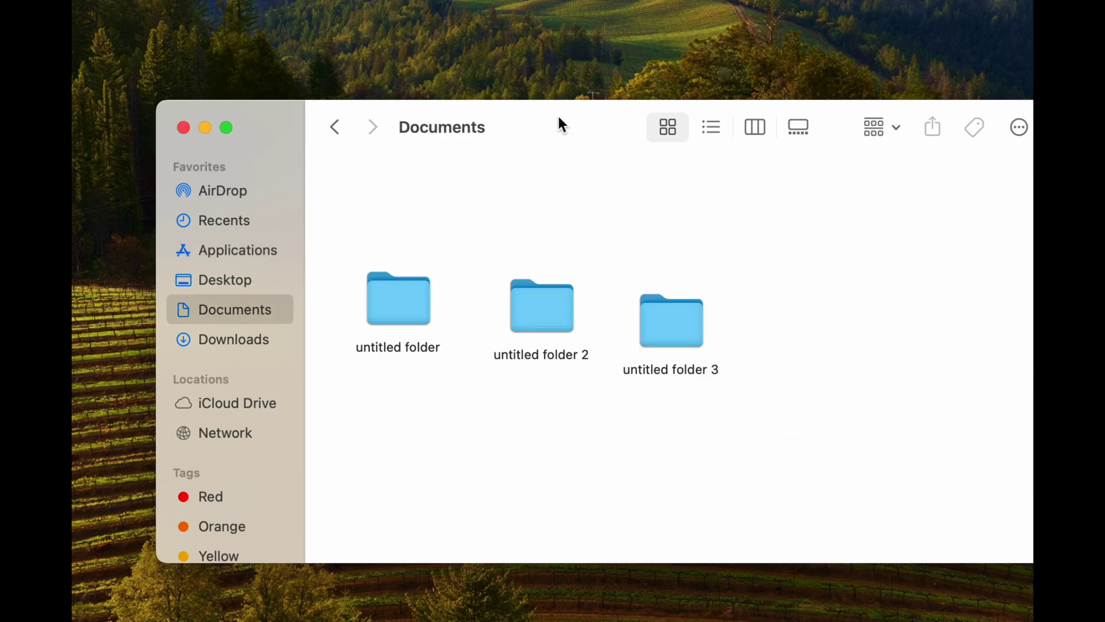
pyautogui.moveTo(562, 125); pyautogui.dragTo(504, 59)
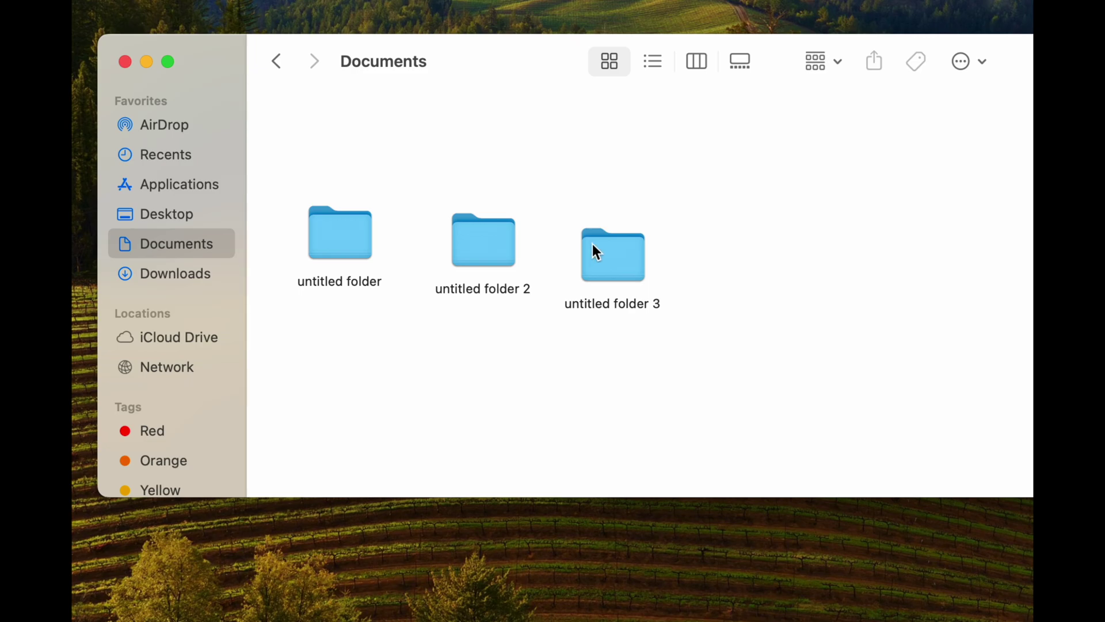
# Step: Trash untitled folder 3 via its context menu and untitled folder 2 with Cmd+Delete
pyautogui.rightClick(615, 256)
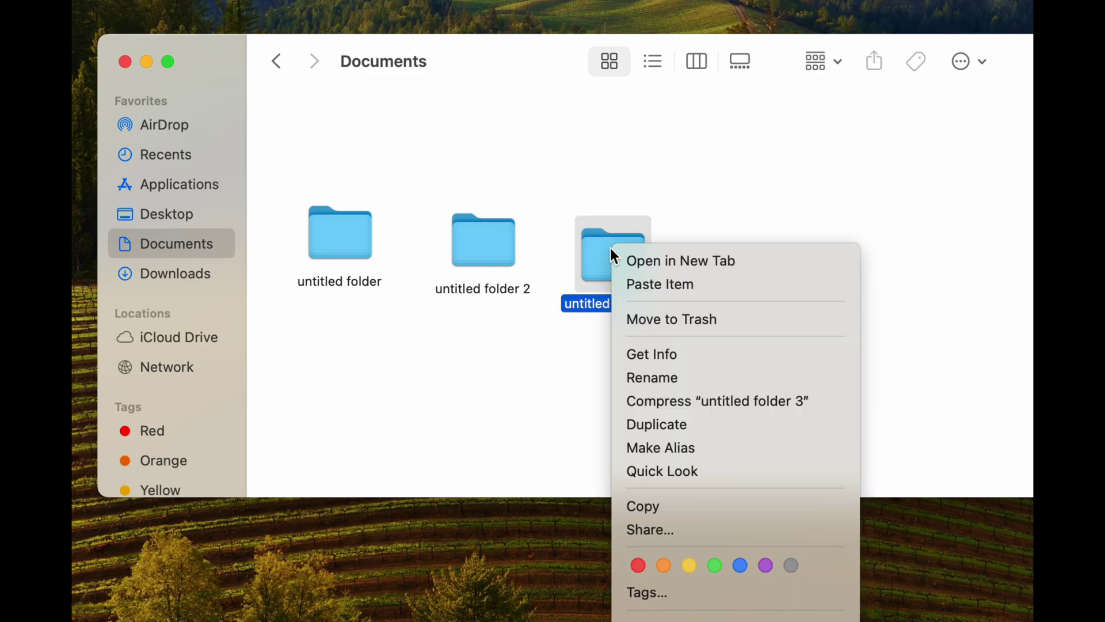
pyautogui.click(720, 318)
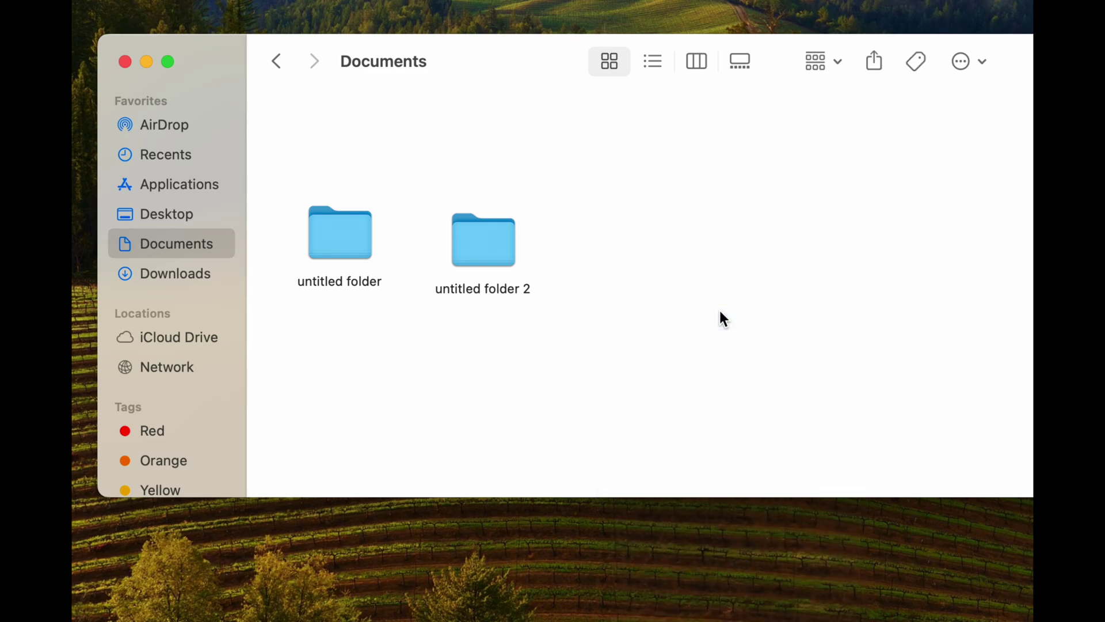
pyautogui.moveTo(498, 248); pyautogui.dragTo(544, 180)
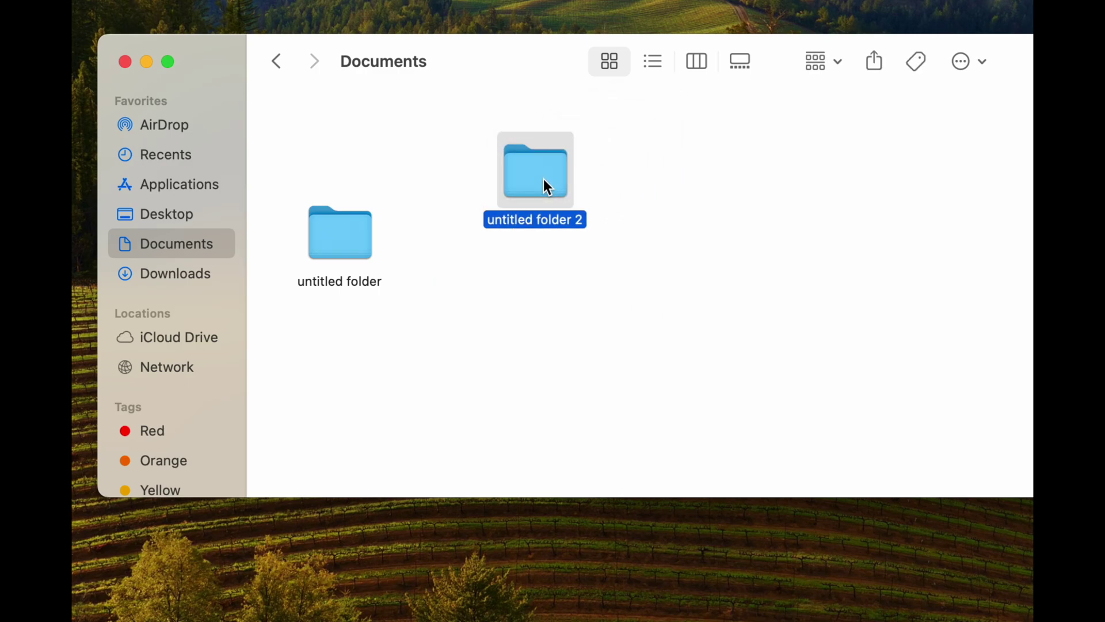
pyautogui.press('super+BackSpace')
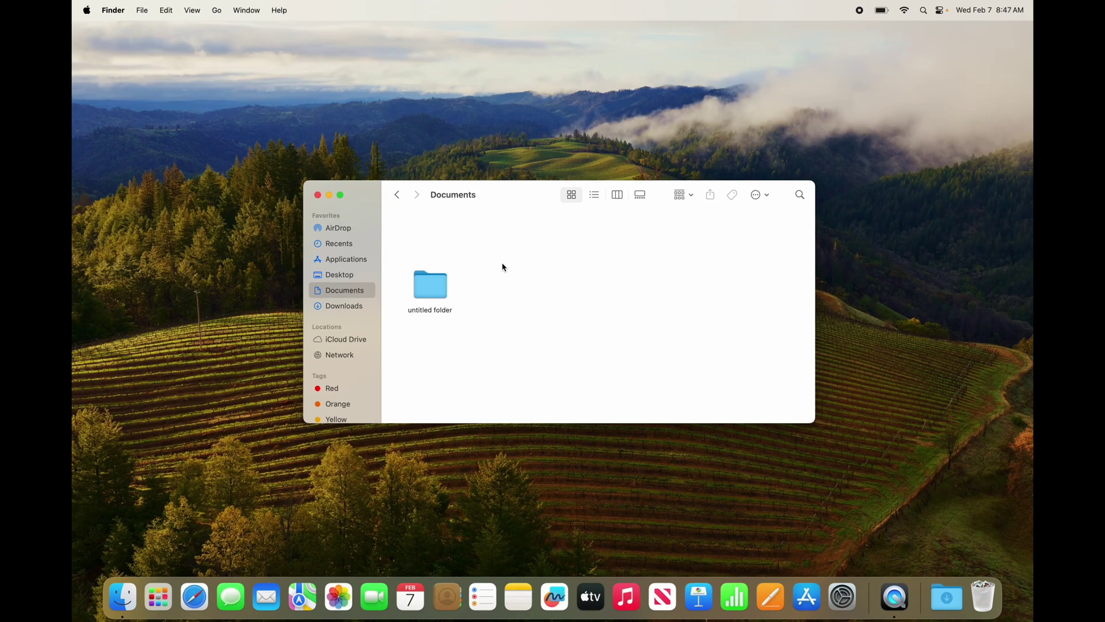
pyautogui.moveTo(503, 205); pyautogui.dragTo(478, 171)
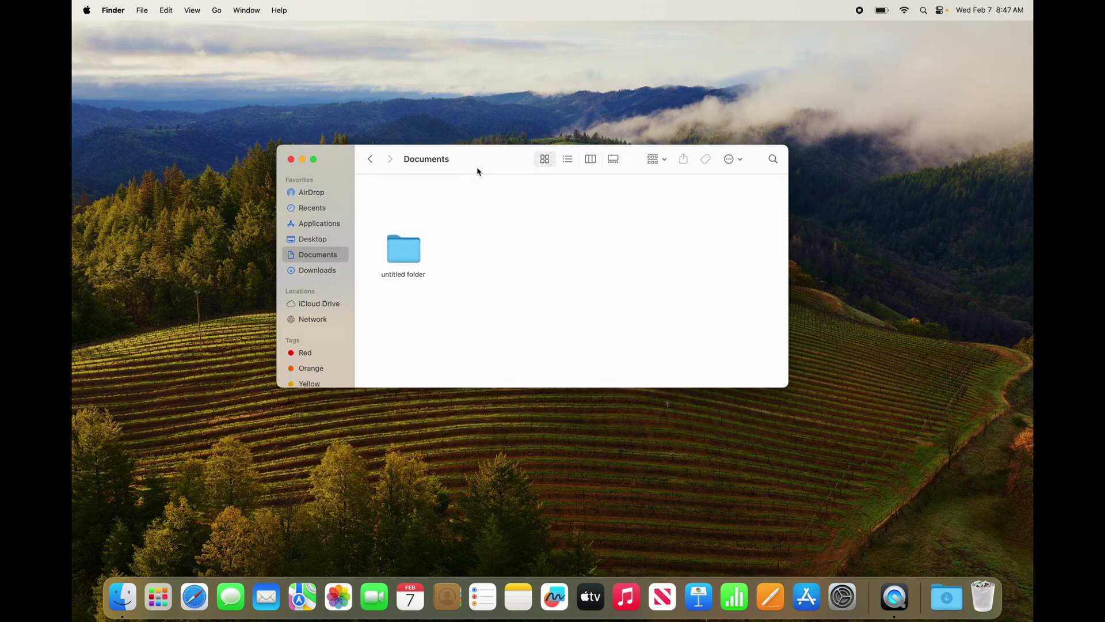
# Step: Drag untitled folder onto the Dock Trash and close the Documents window
pyautogui.moveTo(398, 255); pyautogui.dragTo(983, 593)
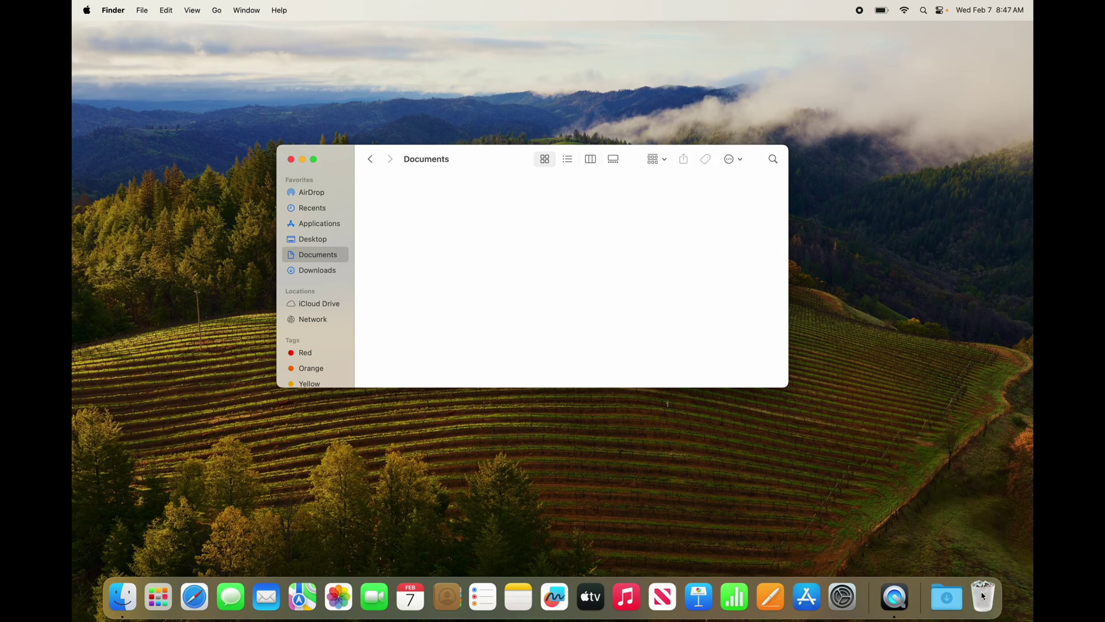
pyautogui.click(290, 160)
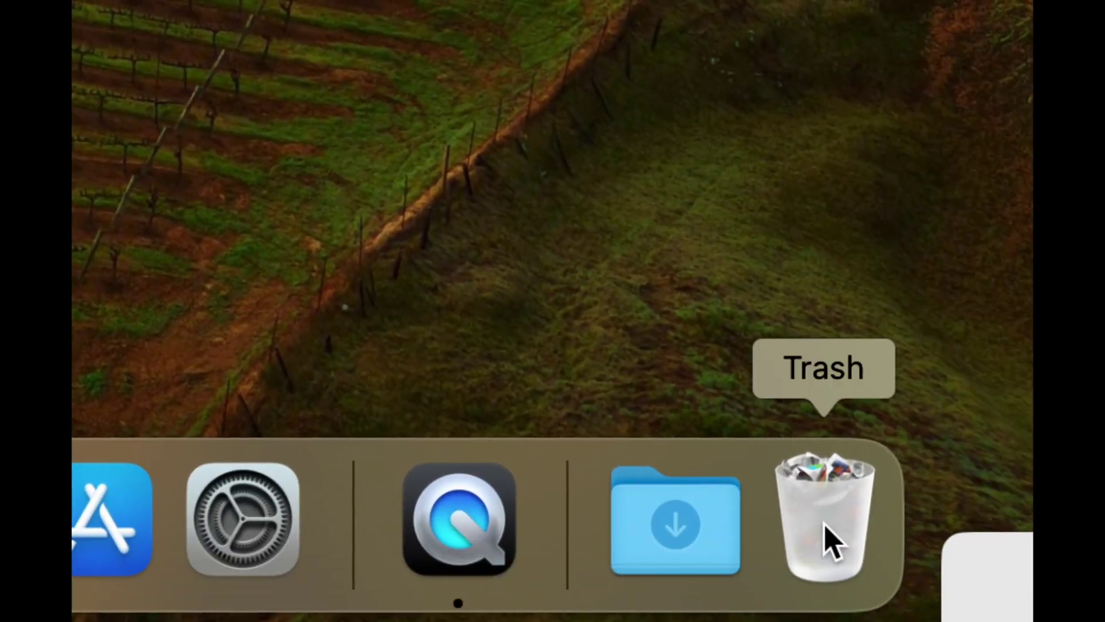
# Step: Open the Trash from the Dock and empty it, confirming the permanent erase
pyautogui.rightClick(824, 529)
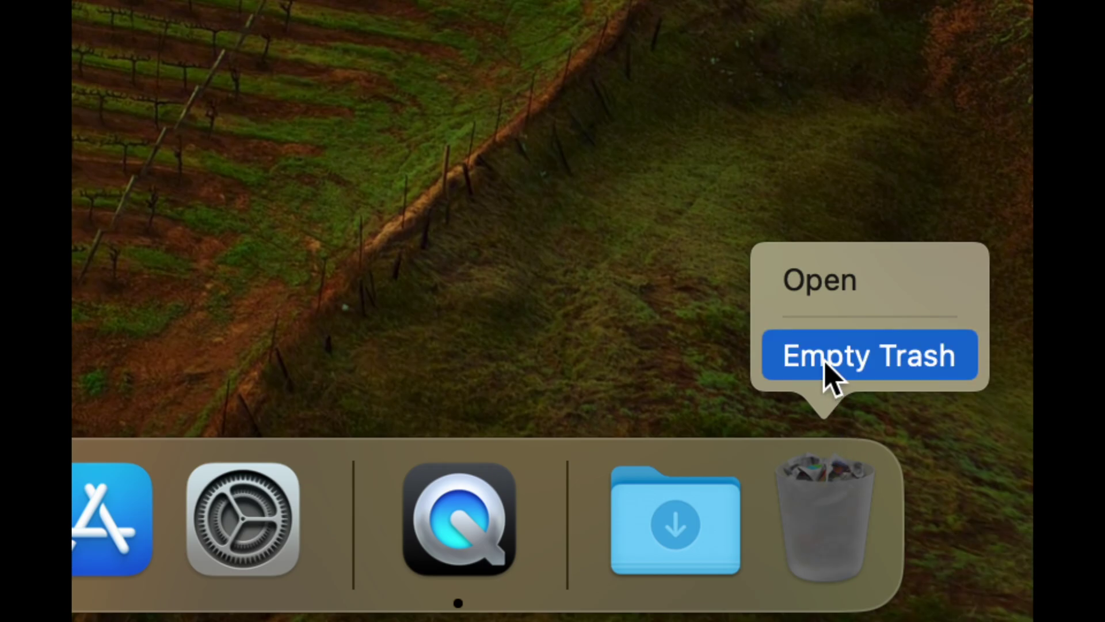
pyautogui.click(851, 511)
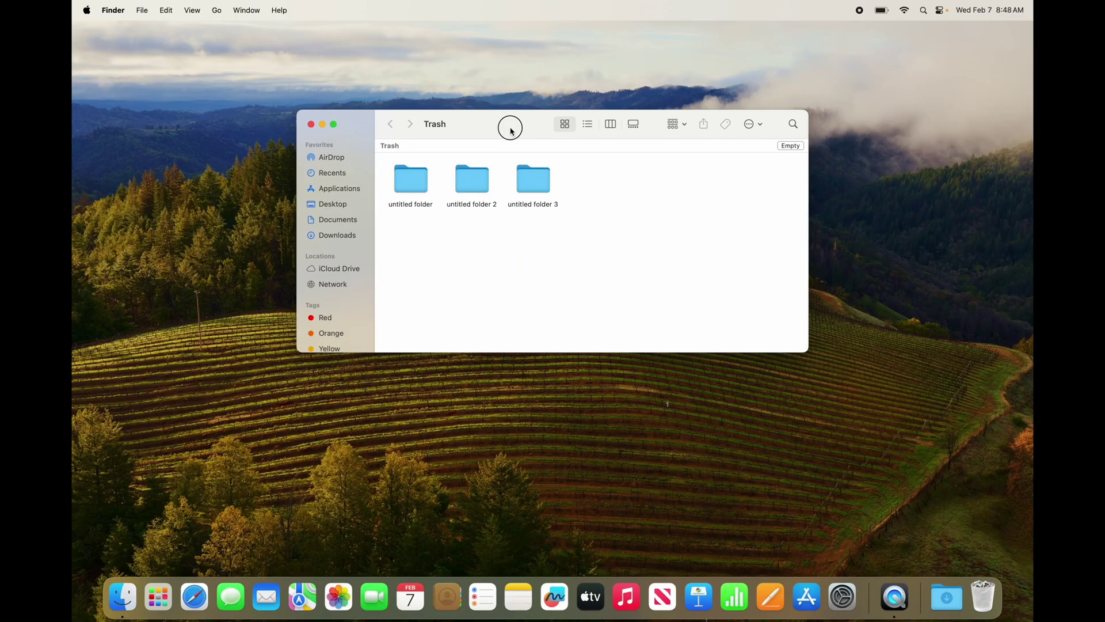
pyautogui.moveTo(508, 126); pyautogui.dragTo(513, 178)
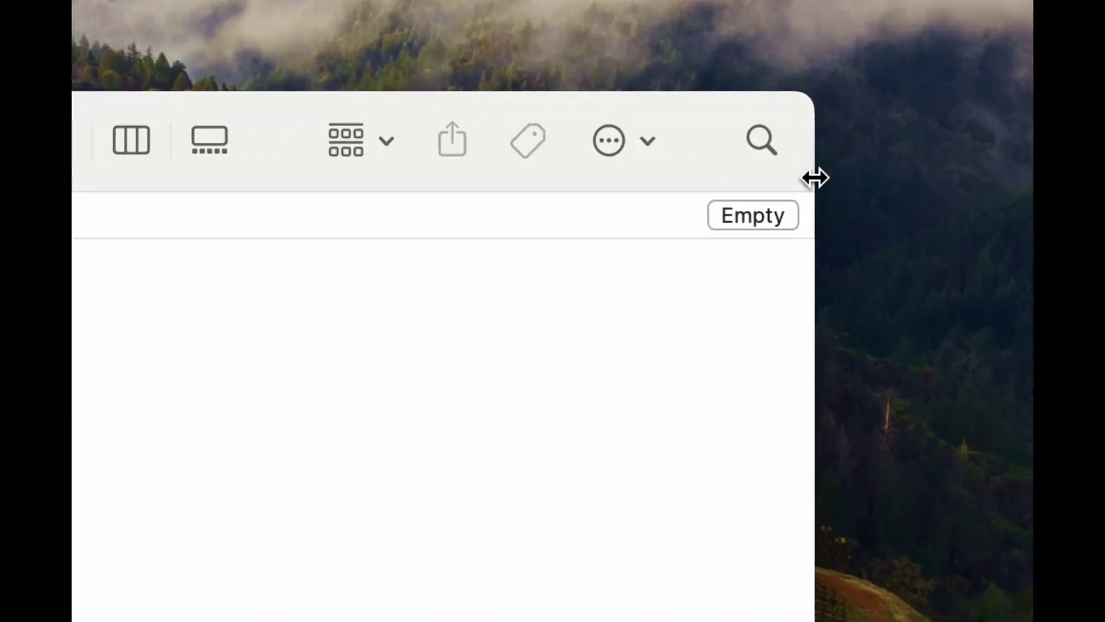
pyautogui.click(695, 260)
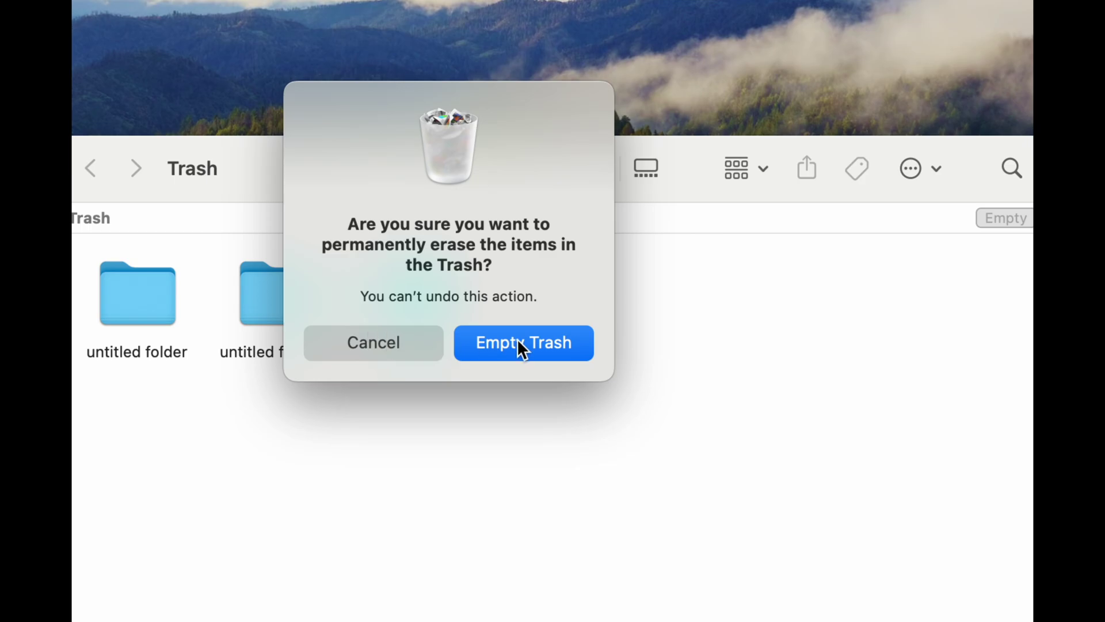
pyautogui.click(519, 340)
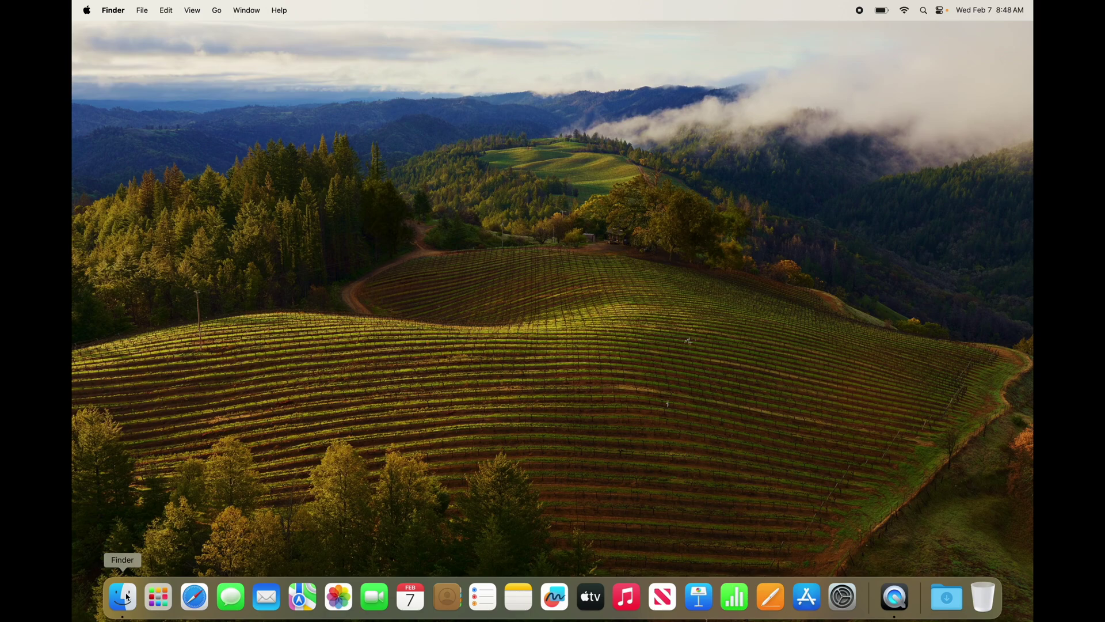
# Step: Open Finder on Applications, enlarge and reposition the window, and open the Utilities folder
pyautogui.click(123, 596)
pyautogui.moveTo(464, 254); pyautogui.dragTo(433, 139)
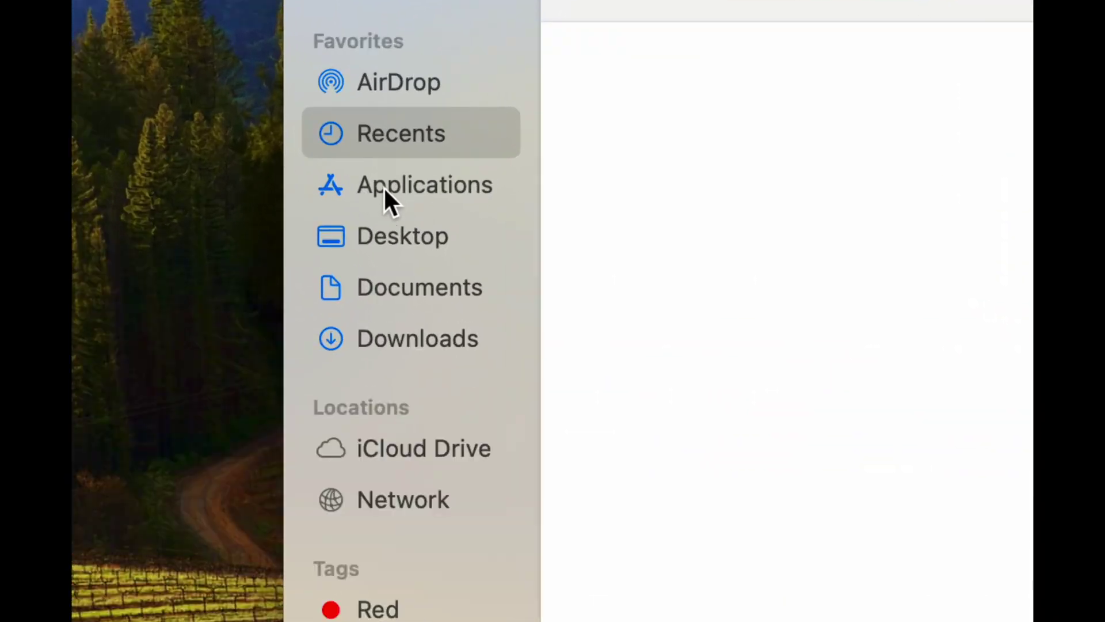
pyautogui.click(404, 200)
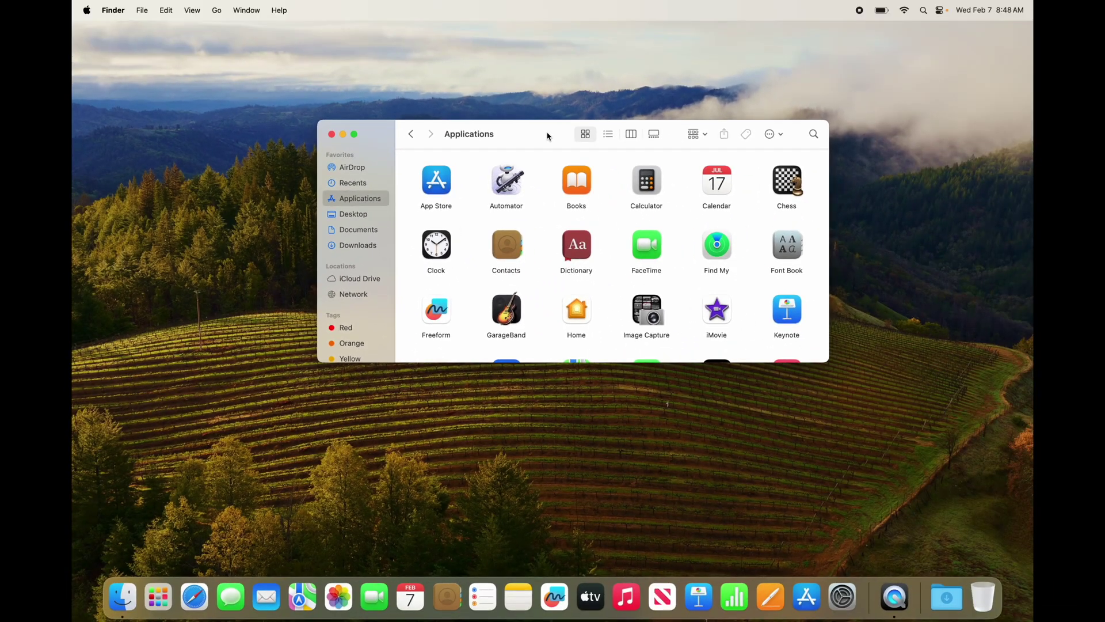
pyautogui.moveTo(827, 361); pyautogui.dragTo(1031, 566)
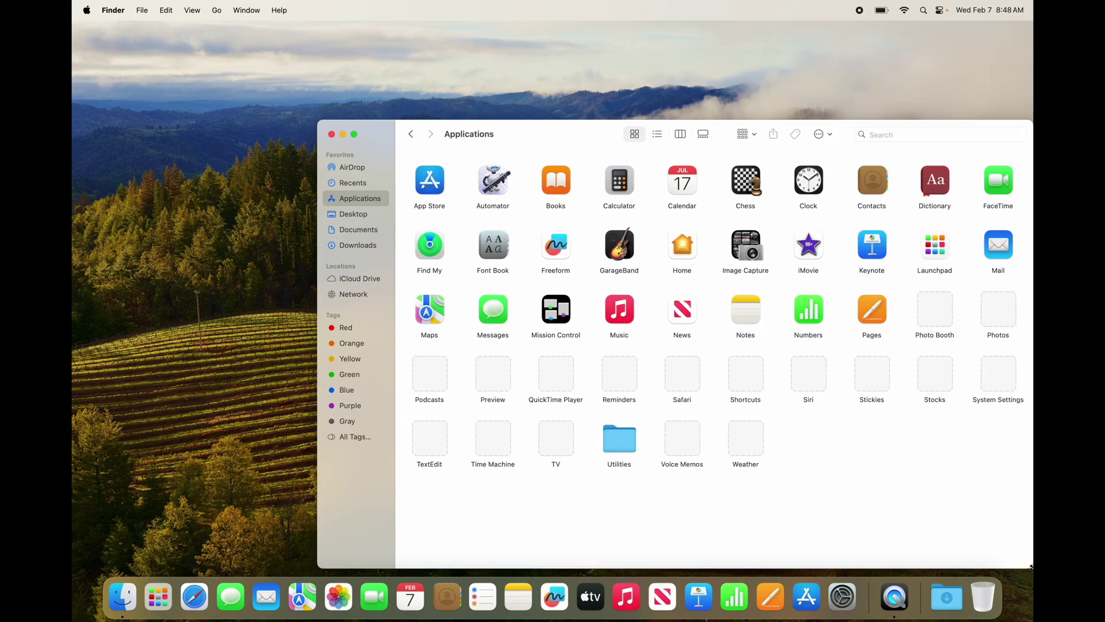
pyautogui.moveTo(543, 133); pyautogui.dragTo(413, 82)
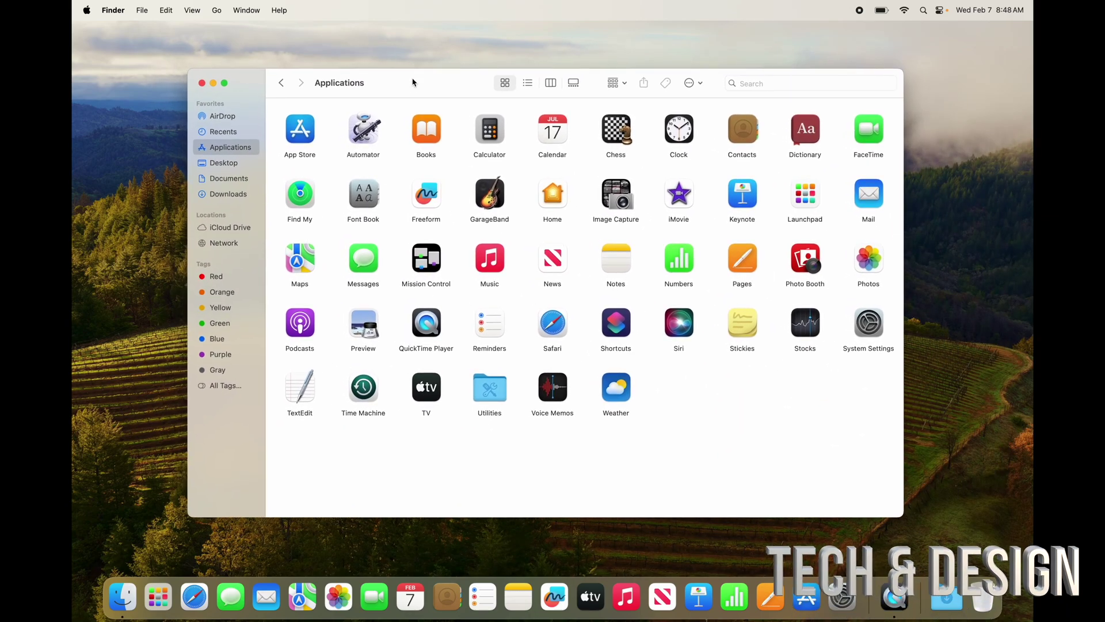
pyautogui.doubleClick(490, 395)
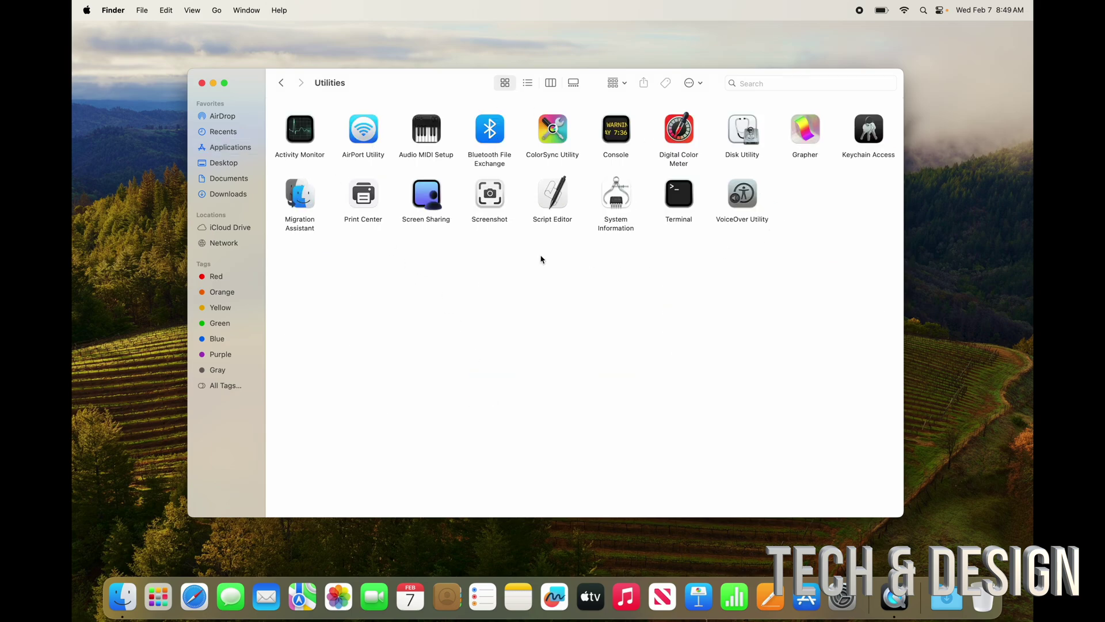
# Step: Go back from Utilities to Applications, then close the Finder window
pyautogui.click(281, 83)
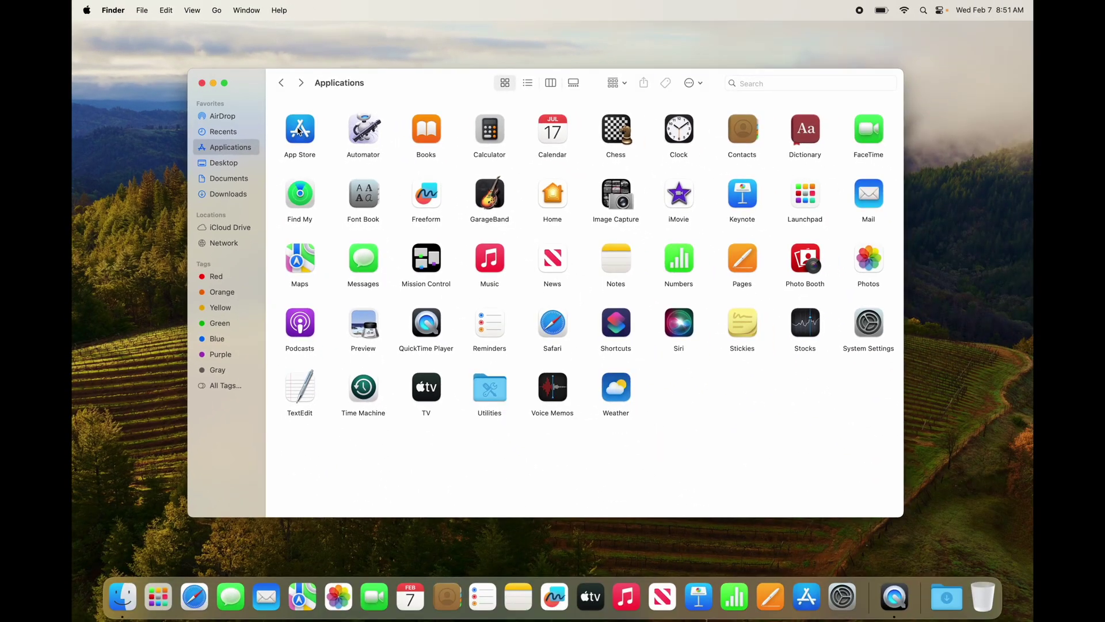
pyautogui.click(202, 84)
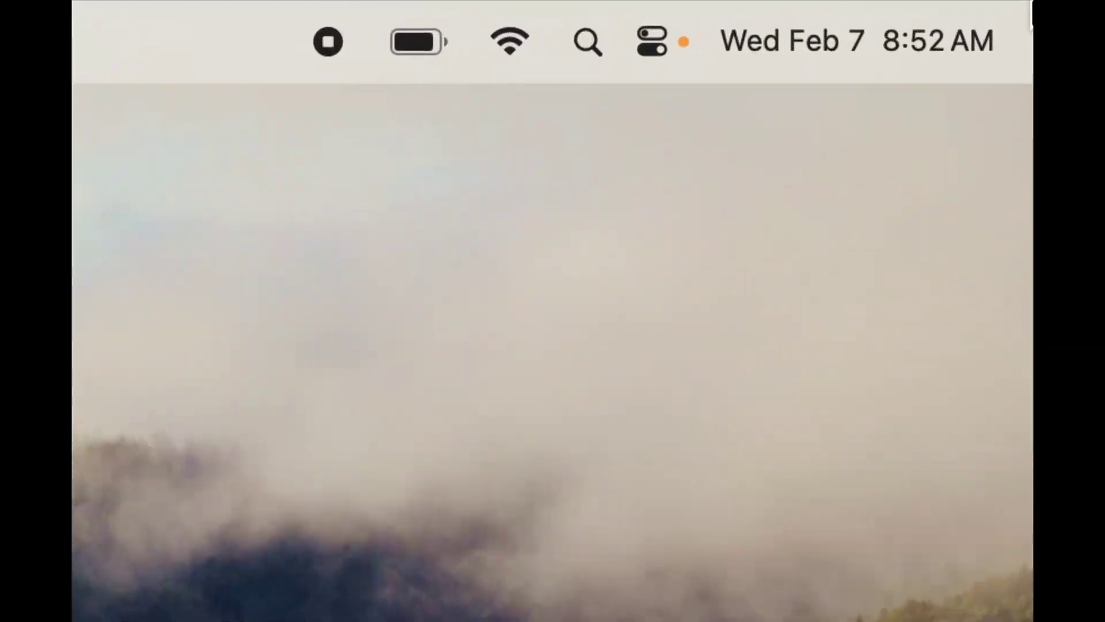
# Step: Open Notification Center and dismiss the What's New tip widget
pyautogui.click(856, 58)
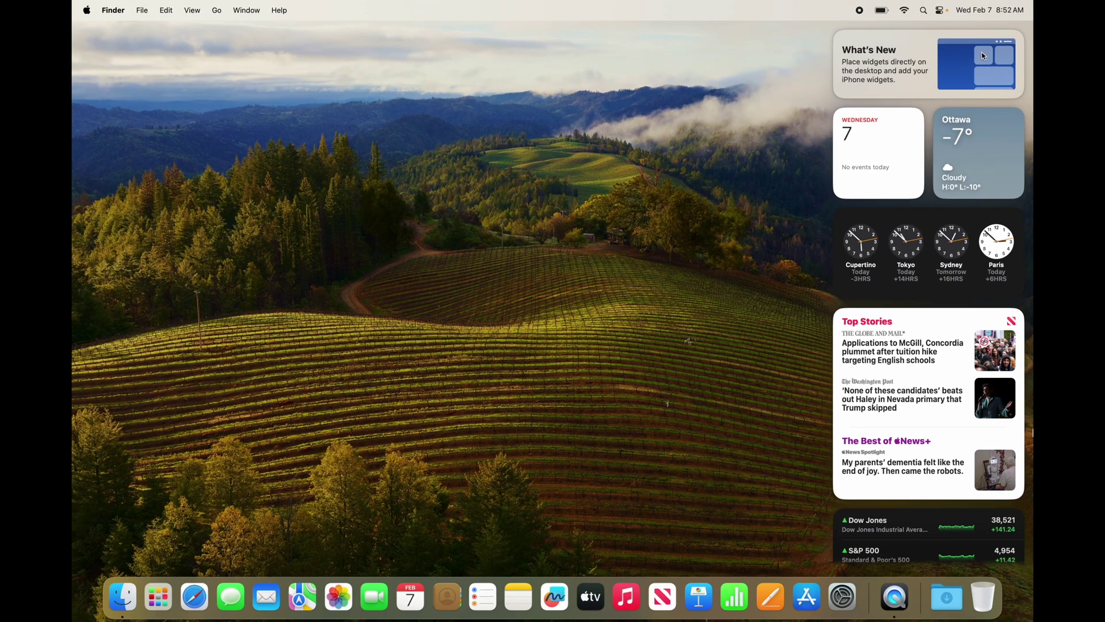
pyautogui.moveTo(839, 37)
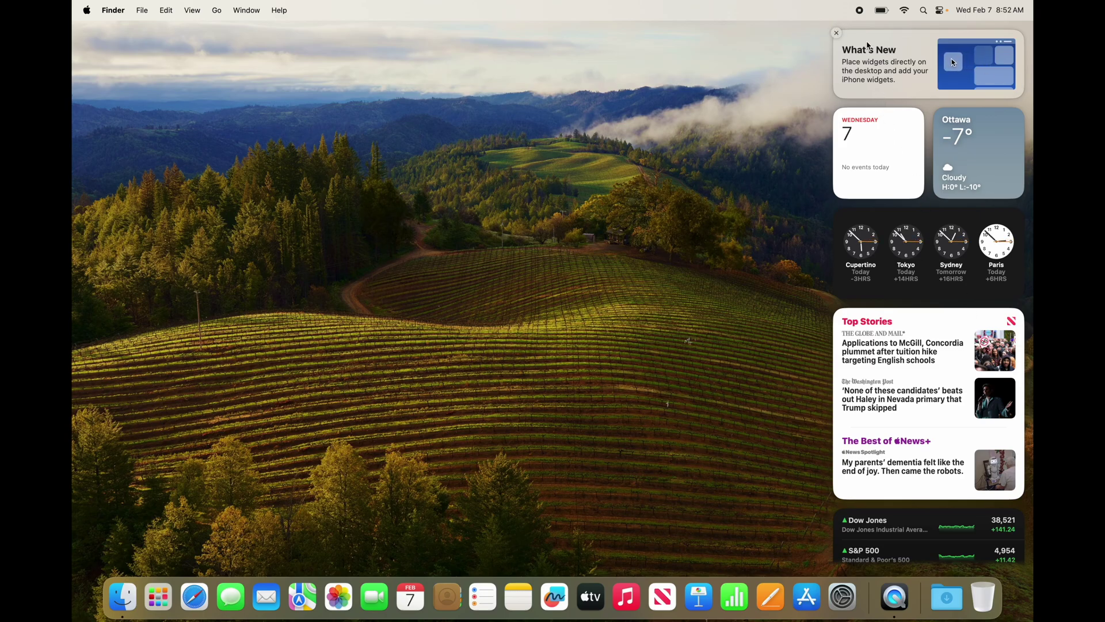
pyautogui.click(839, 35)
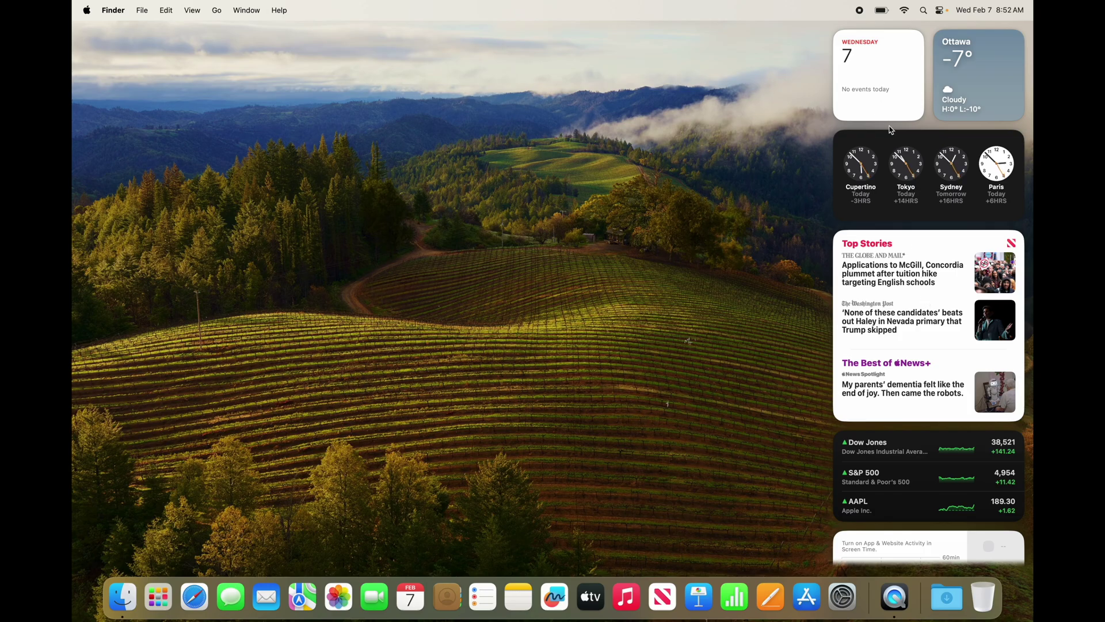
# Step: Enter widget editing and remove the Screen Time and Stocks widgets
pyautogui.scroll(-3, 927, 303)
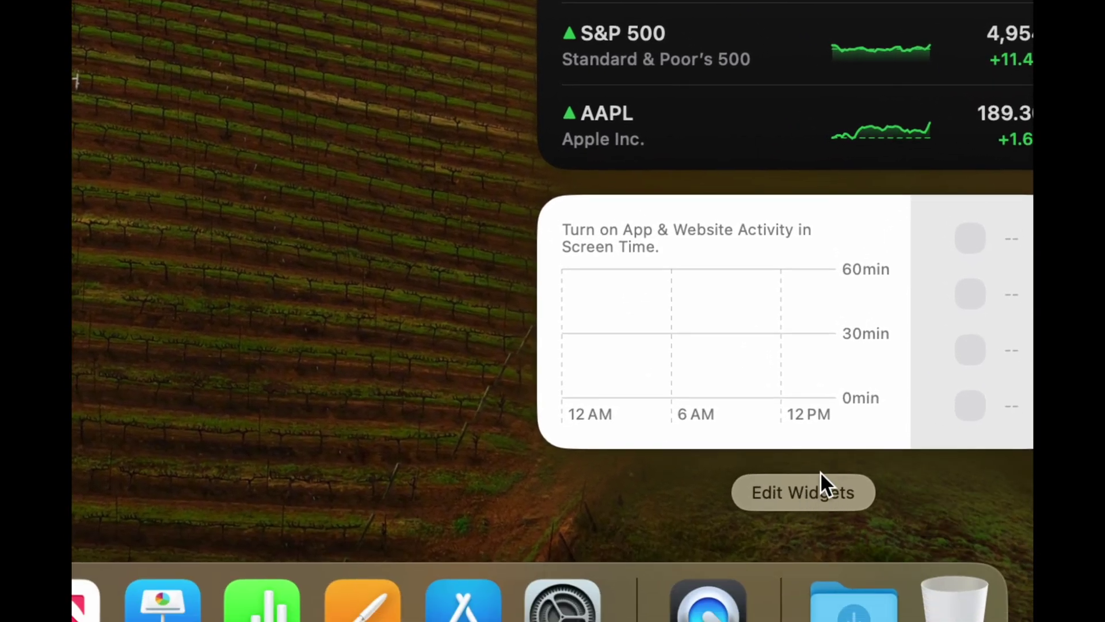
pyautogui.click(792, 493)
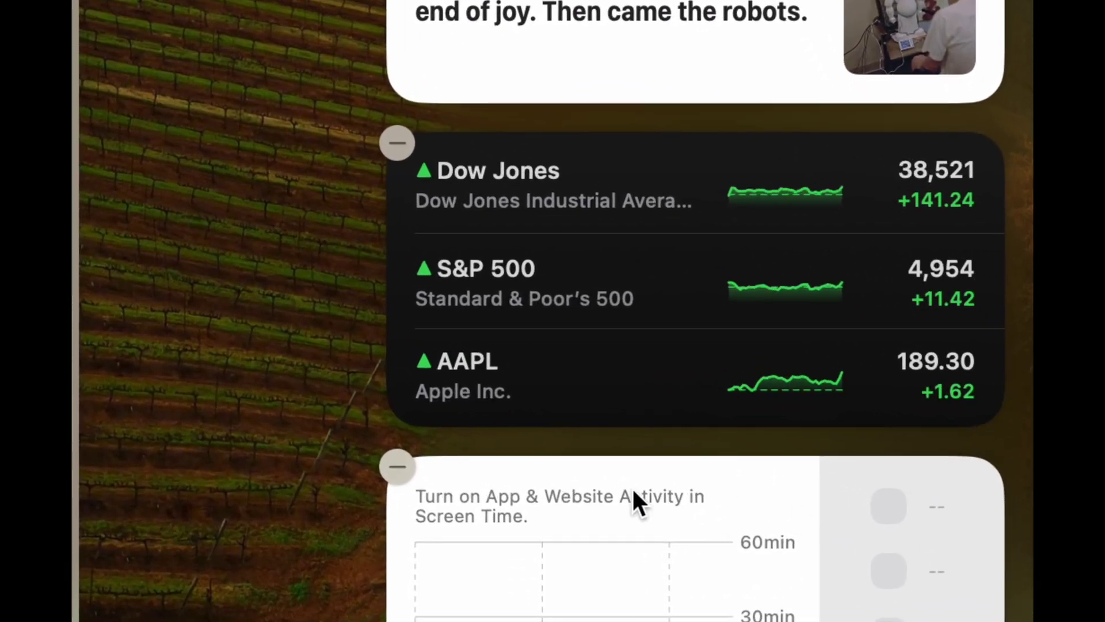
pyautogui.click(398, 467)
pyautogui.click(399, 199)
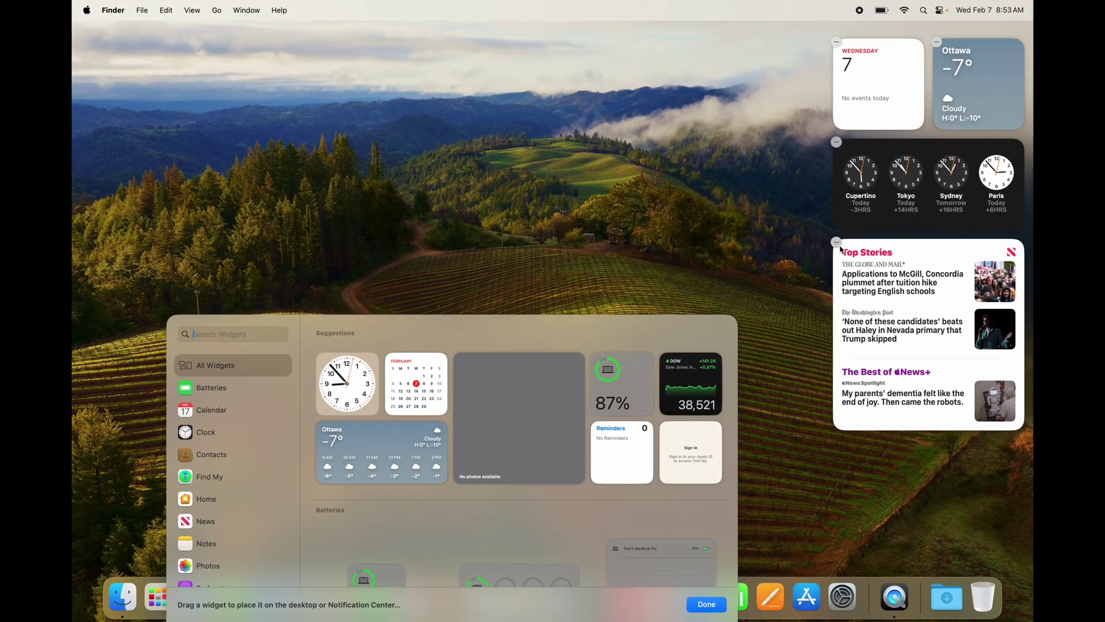
# Step: Remove the News, World Clock, Calendar and Ottawa weather widgets
pyautogui.click(836, 242)
pyautogui.click(837, 141)
pyautogui.click(837, 42)
pyautogui.click(839, 44)
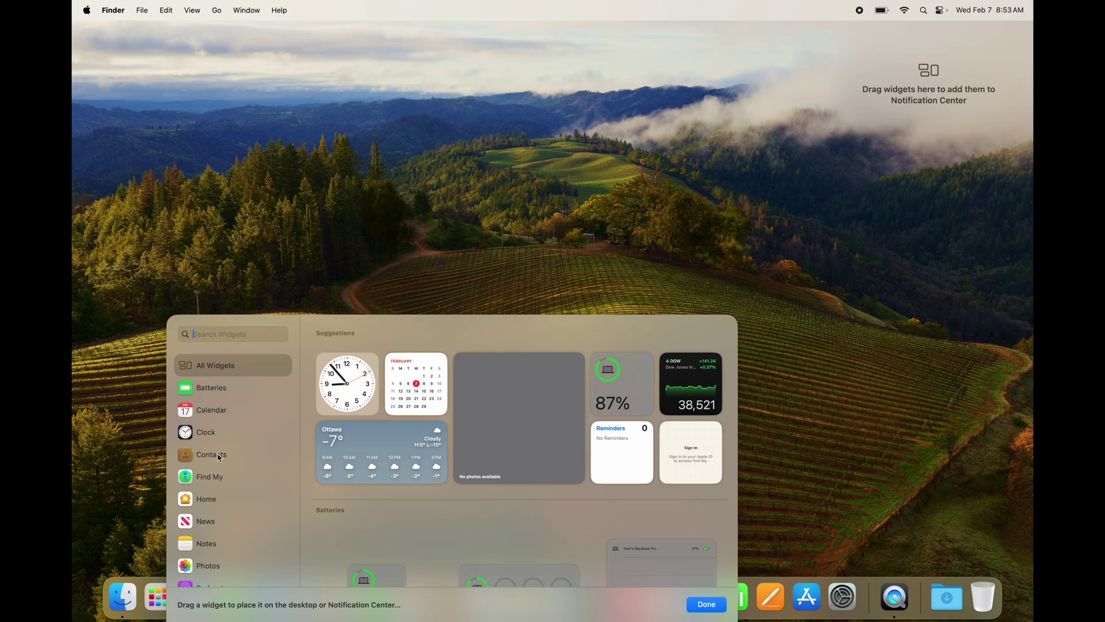
# Step: Show the Podcasts category in the widget gallery with its Up Next widgets
pyautogui.scroll(-5, 220, 458)
pyautogui.scroll(-5, 402, 499)
pyautogui.scroll(5, 403, 499)
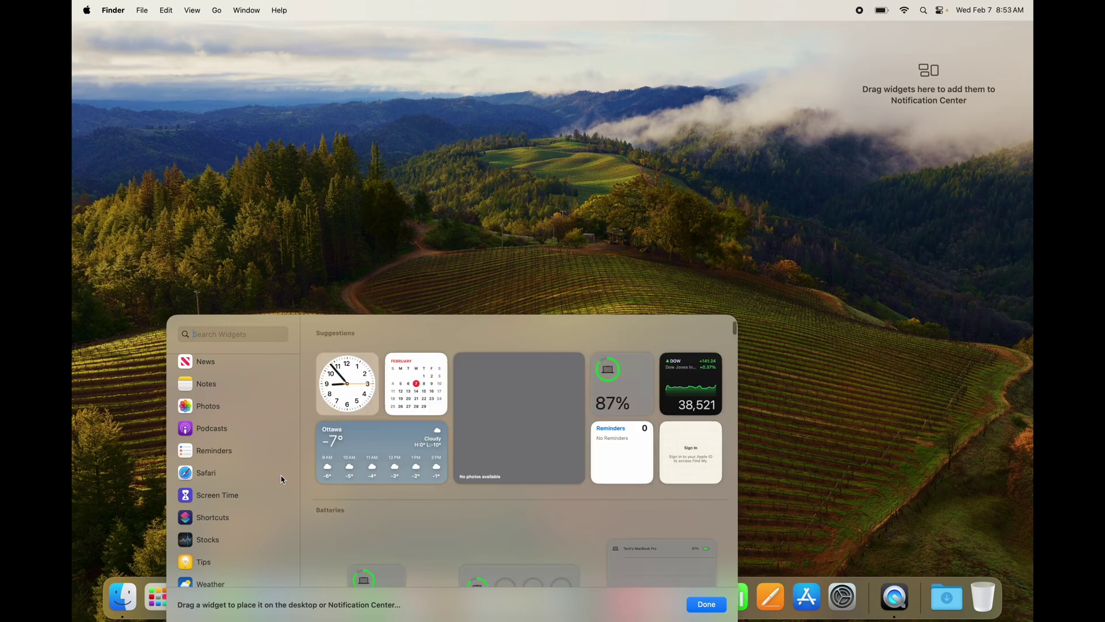
pyautogui.scroll(5, 240, 475)
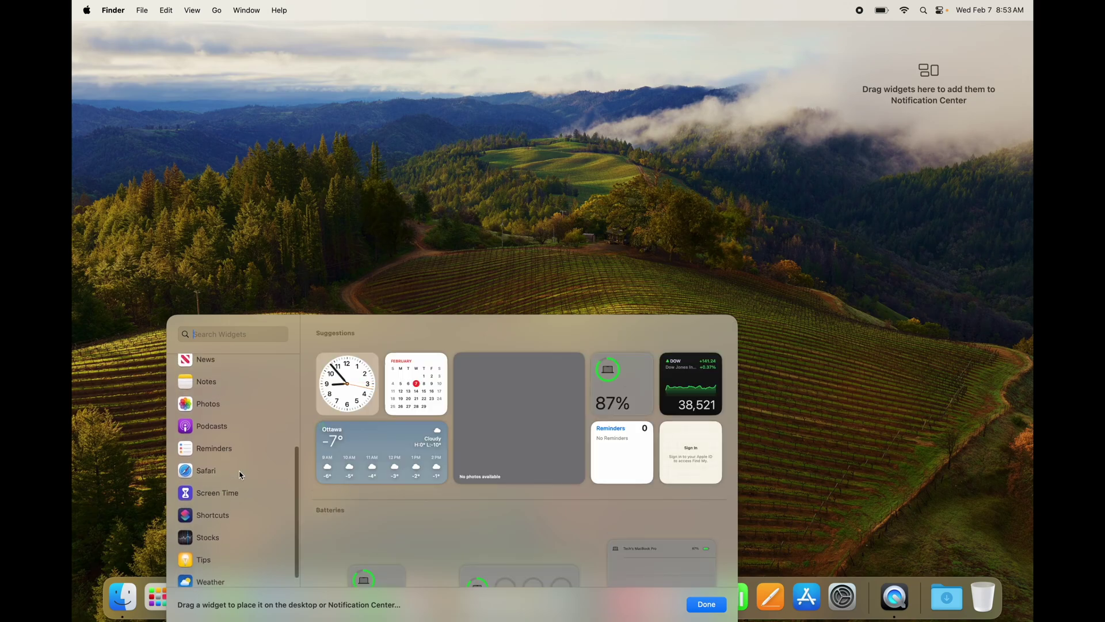
pyautogui.scroll(-5, 241, 474)
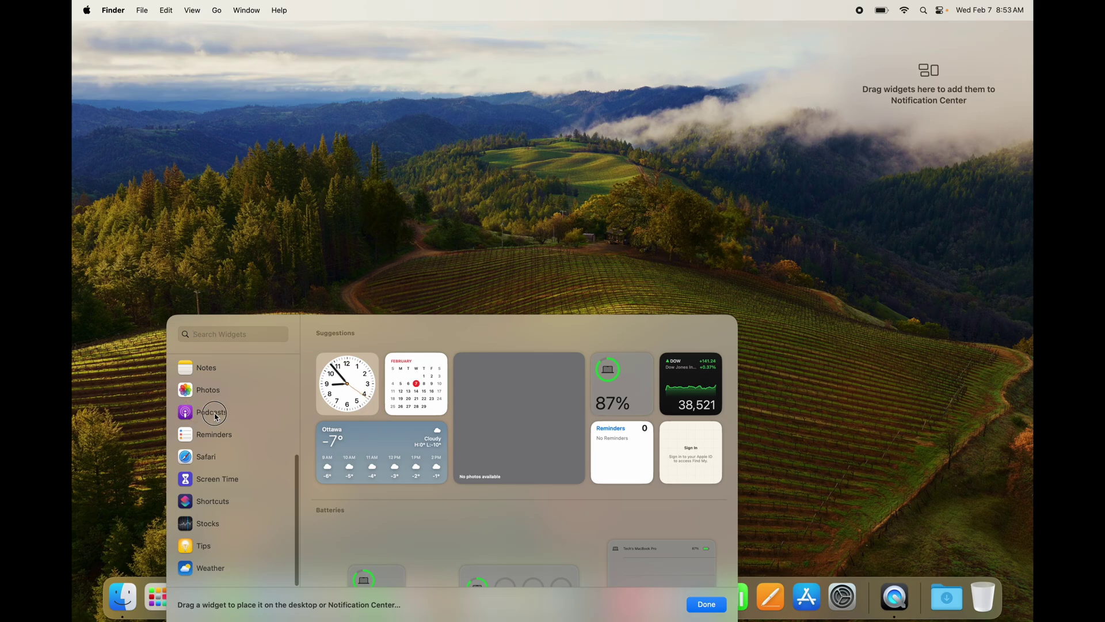
pyautogui.click(195, 418)
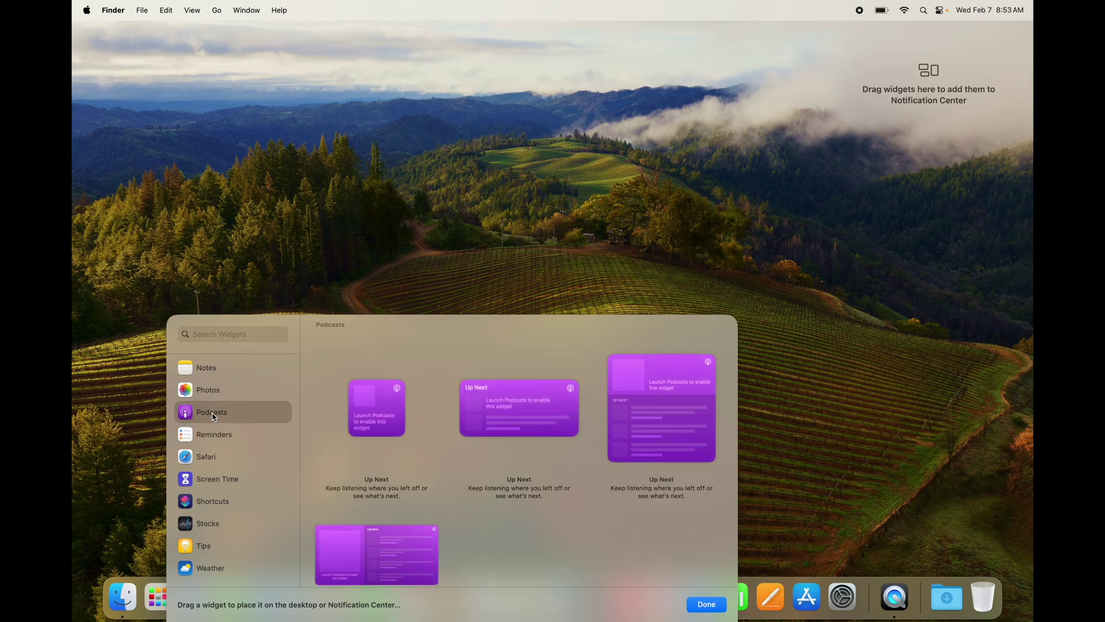
# Step: Place the small and large Podcasts Up Next widgets on the desktop
pyautogui.moveTo(654, 438)
pyautogui.moveTo(404, 399); pyautogui.dragTo(863, 132)
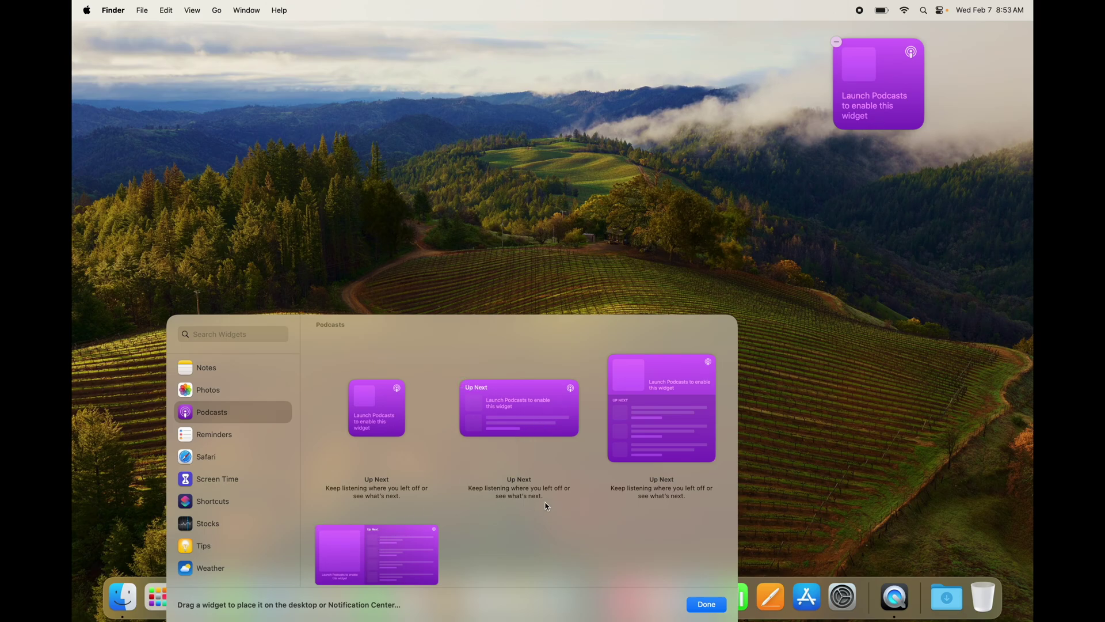
pyautogui.moveTo(638, 424); pyautogui.dragTo(944, 191)
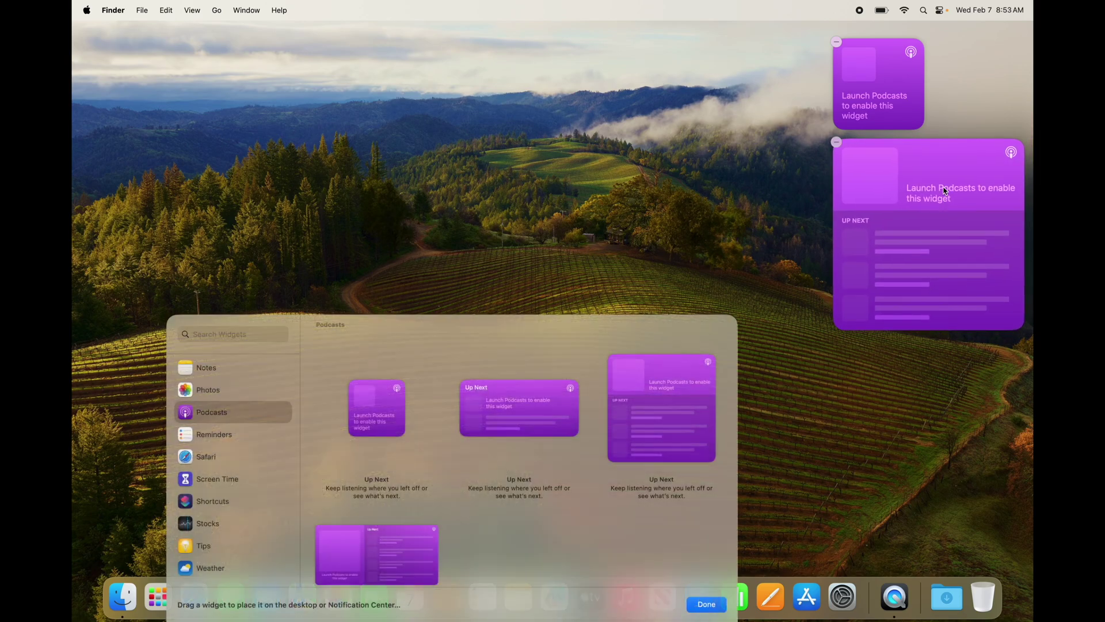
# Step: Add the small Photos, medium Reminders List and medium Weather Forecast widgets
pyautogui.click(211, 391)
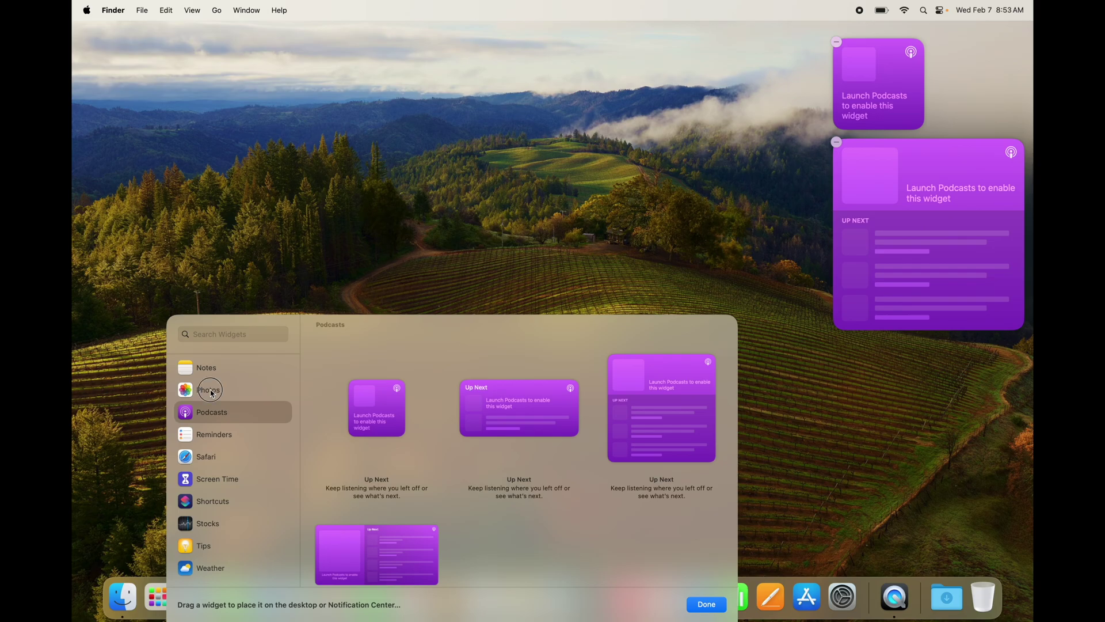
pyautogui.click(353, 382)
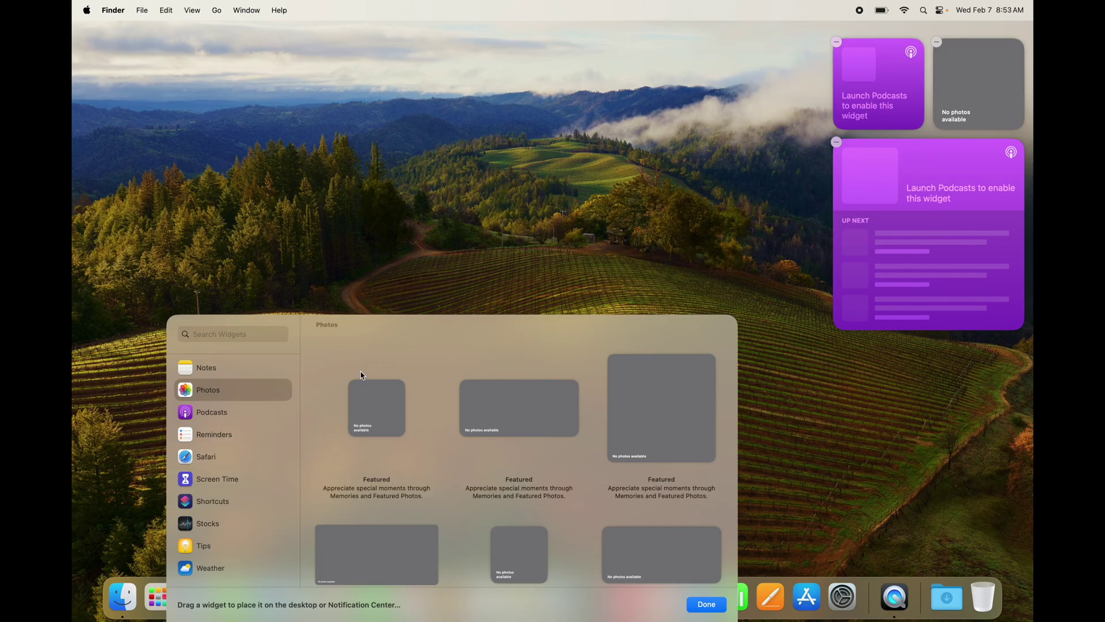
pyautogui.click(203, 439)
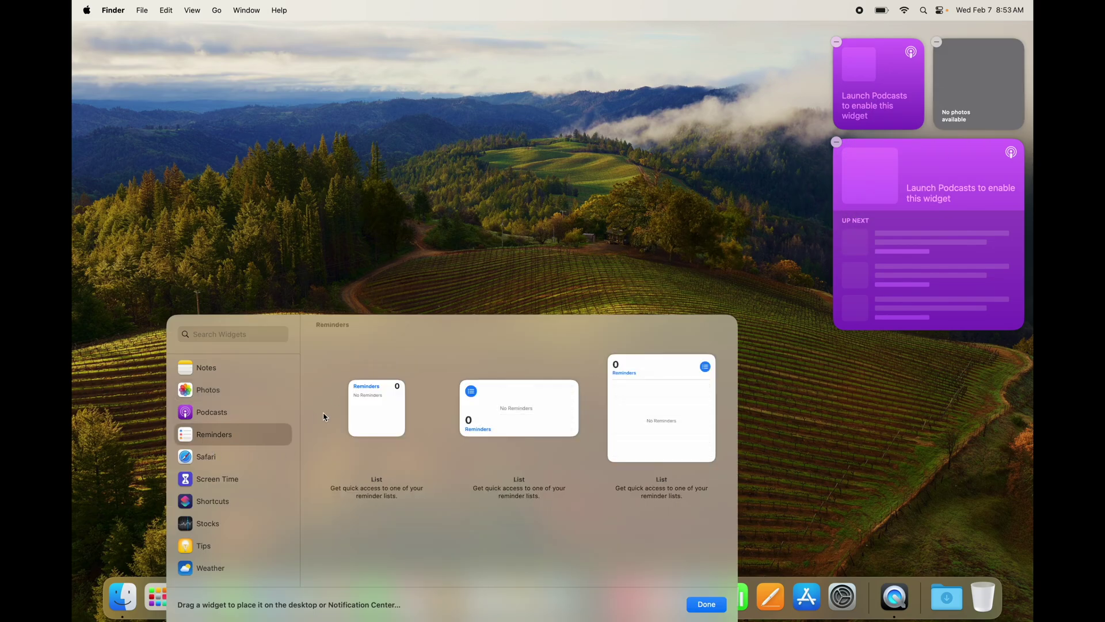
pyautogui.click(525, 418)
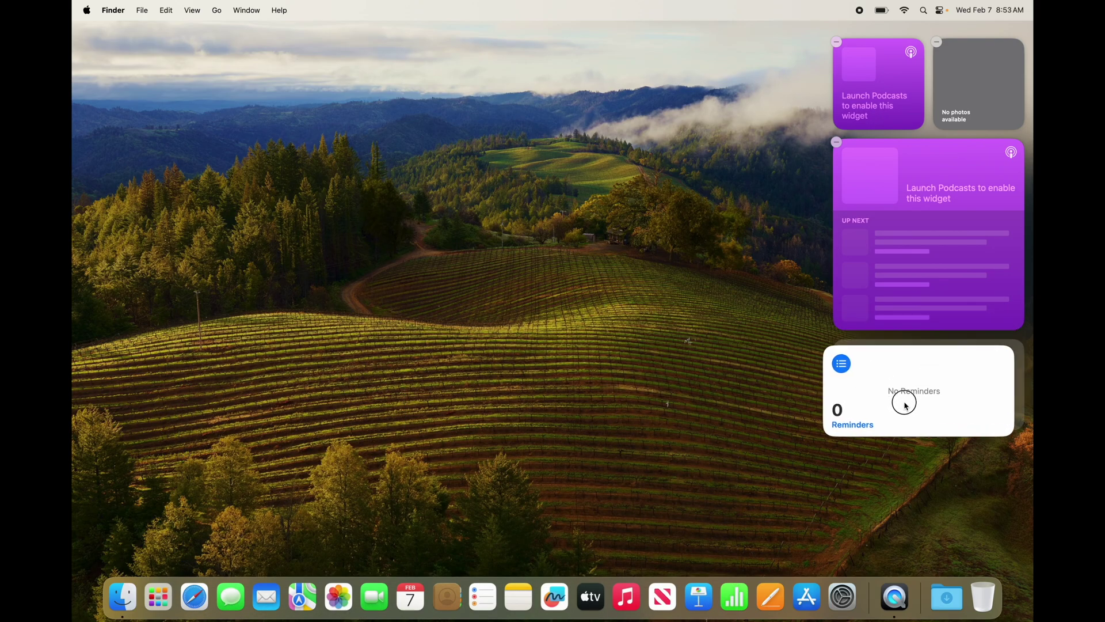
pyautogui.click(202, 564)
pyautogui.click(509, 401)
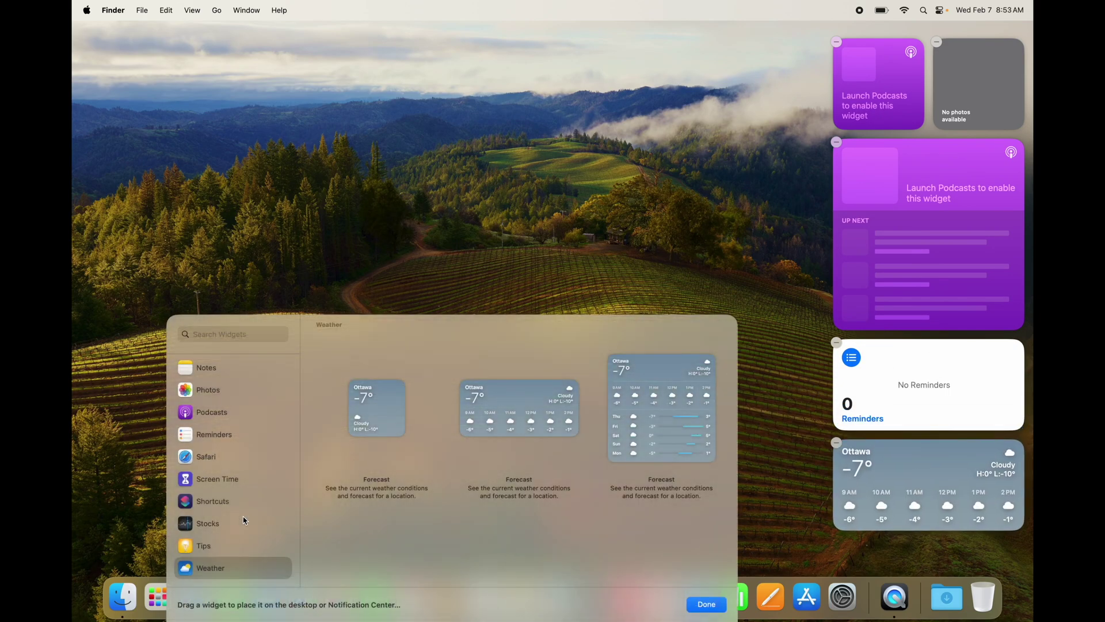
# Step: Place the Batteries Status widget below the Weather widget
pyautogui.scroll(2, 216, 532)
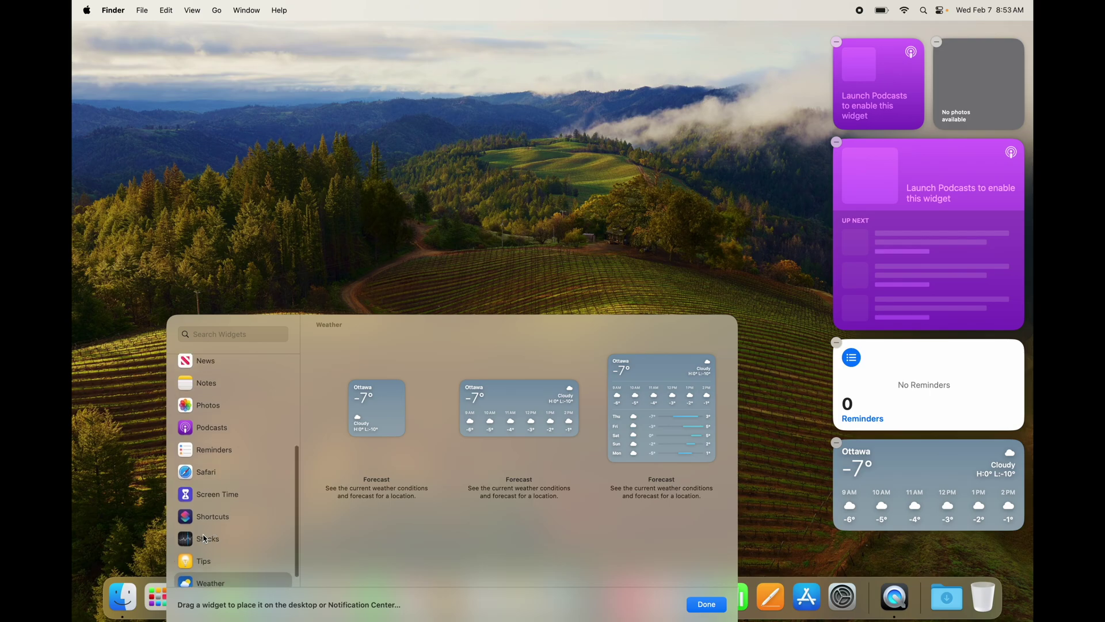
pyautogui.scroll(5, 207, 529)
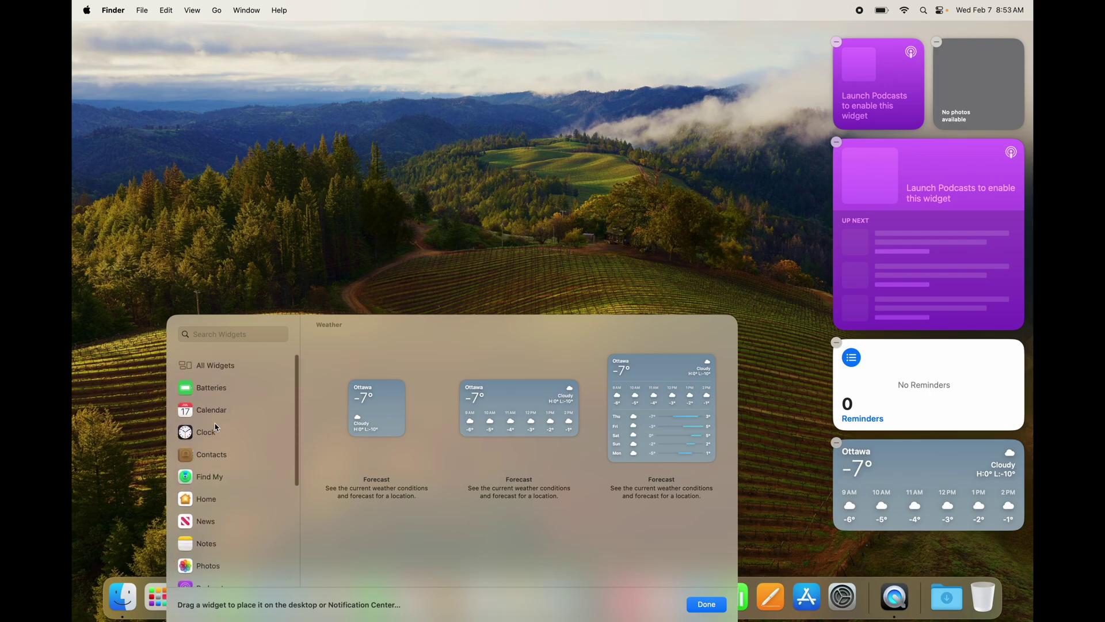
pyautogui.click(202, 388)
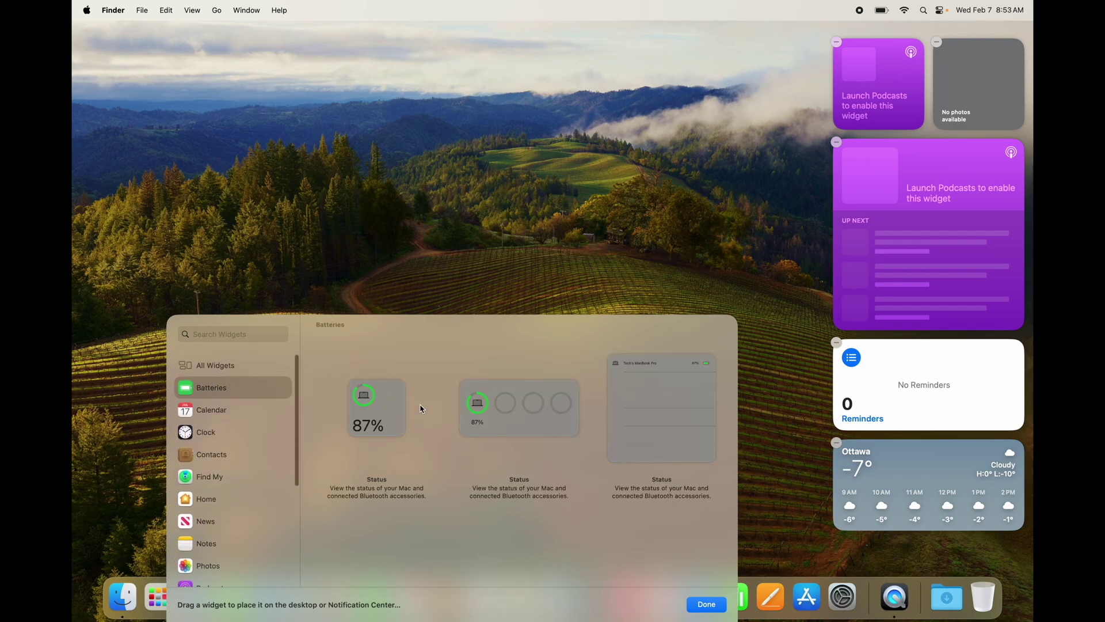
pyautogui.moveTo(490, 406); pyautogui.dragTo(902, 547)
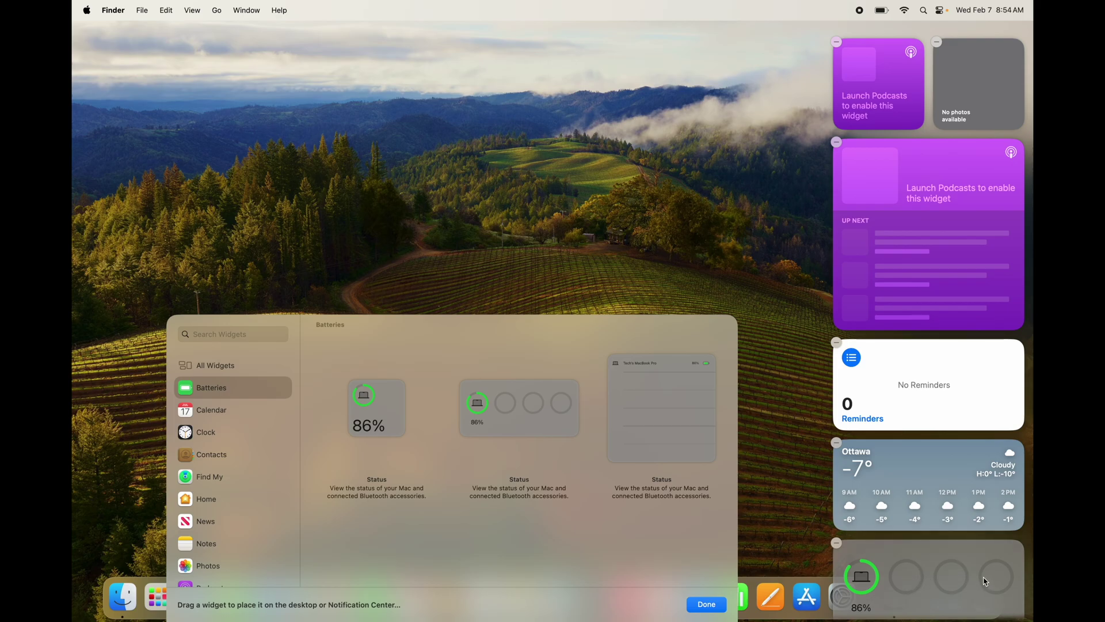
# Step: Show every widget category together in the gallery
pyautogui.scroll(-8, 227, 487)
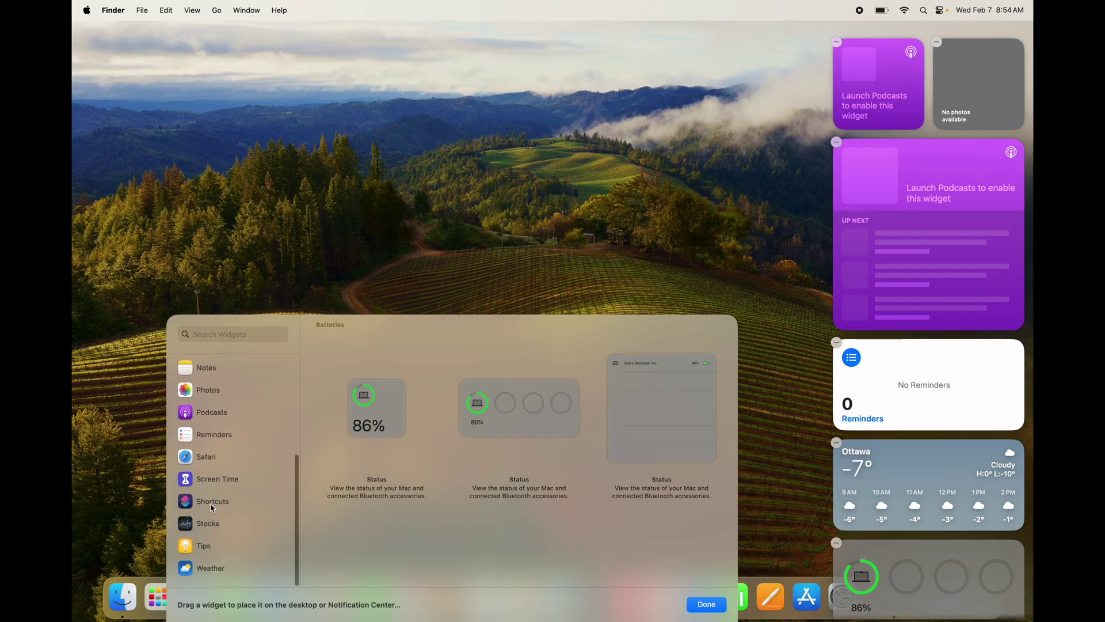
pyautogui.scroll(5, 212, 508)
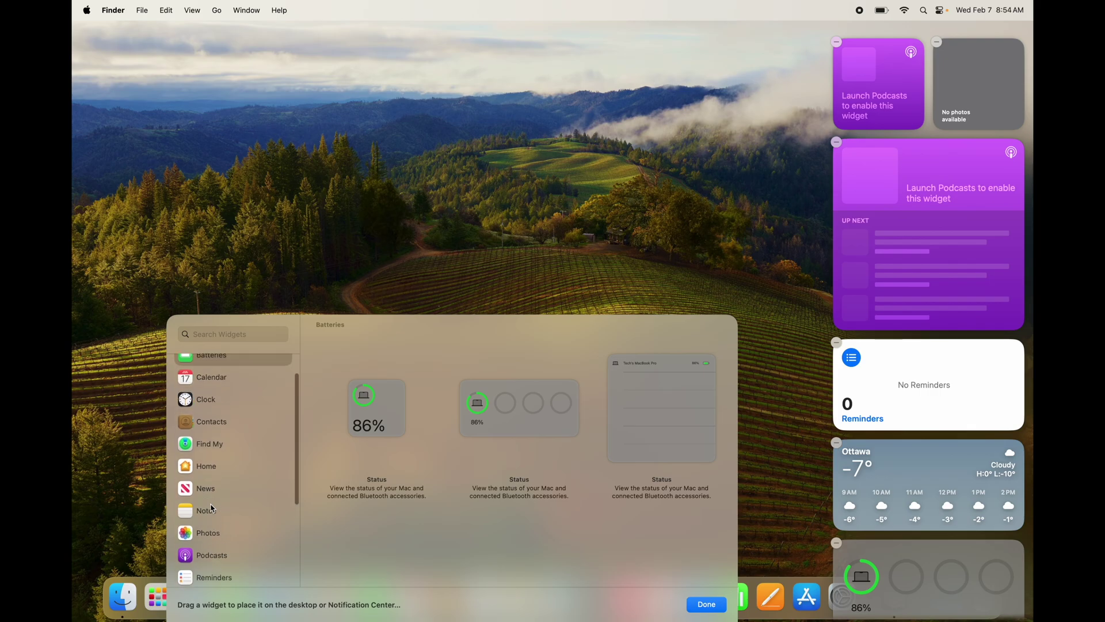
pyautogui.scroll(2, 212, 508)
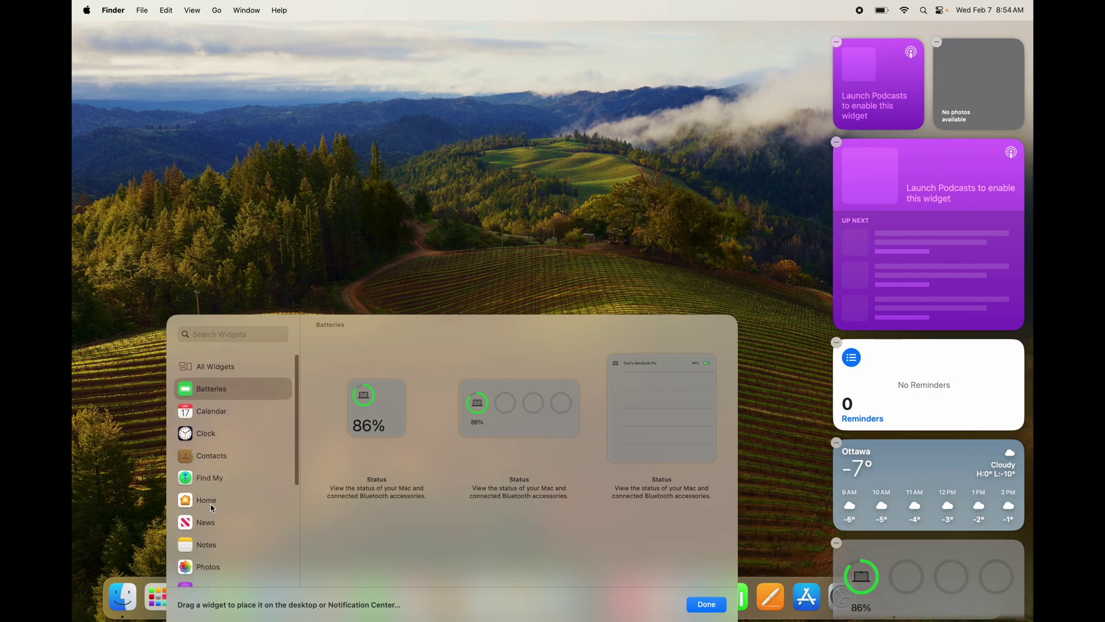
pyautogui.click(208, 369)
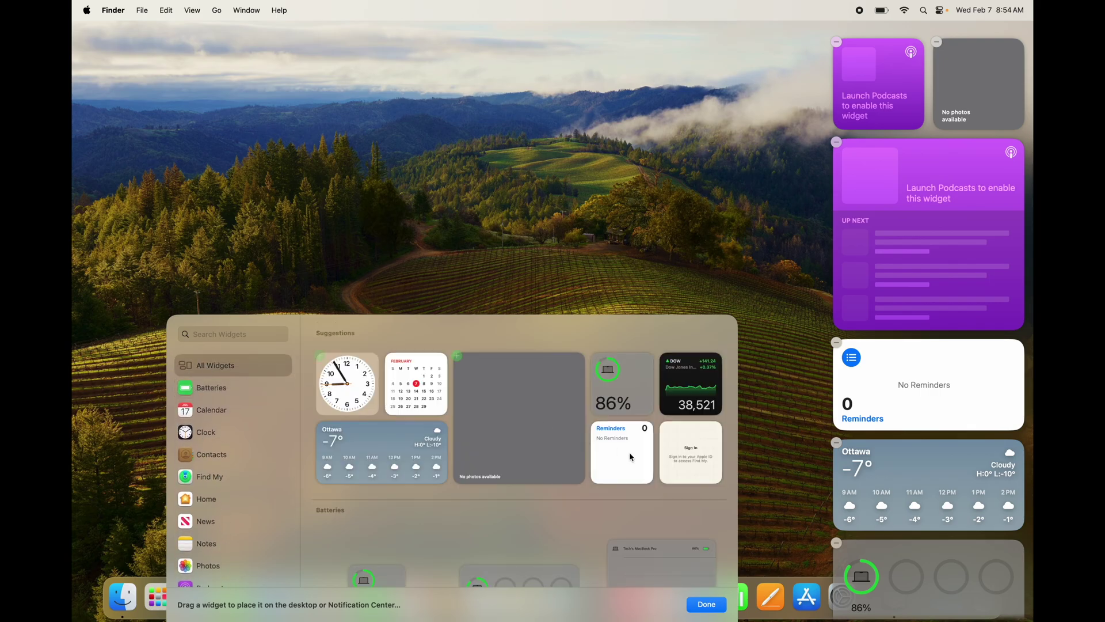
# Step: Scroll through the Reminders, Photos and Contacts widgets, then exit widget editing
pyautogui.scroll(-5, 638, 460)
pyautogui.scroll(-15, 638, 462)
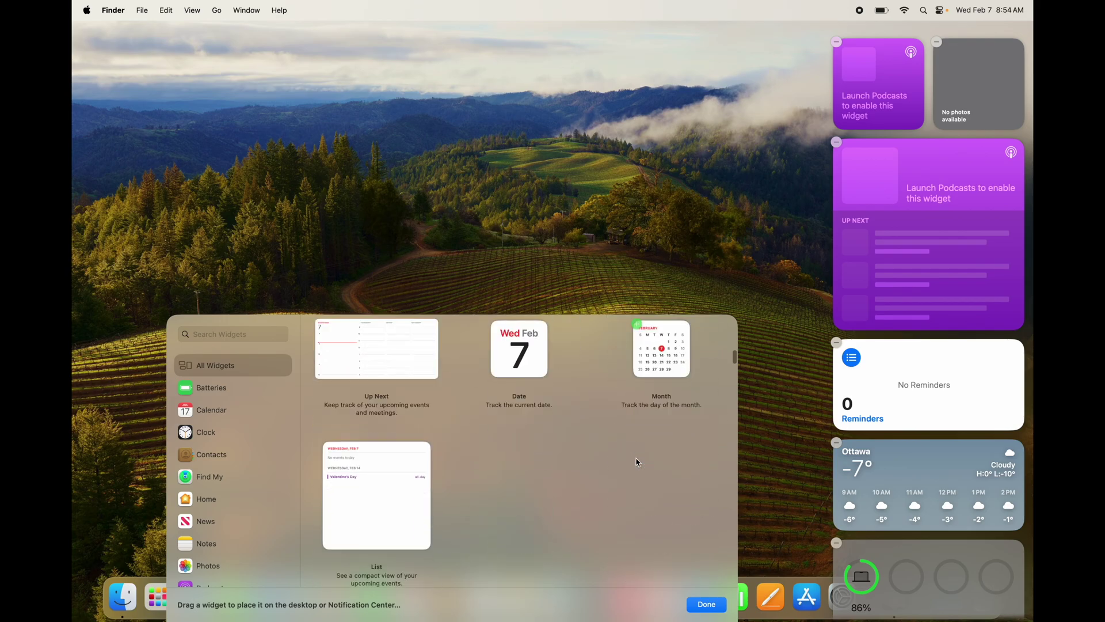
pyautogui.scroll(-20, 638, 463)
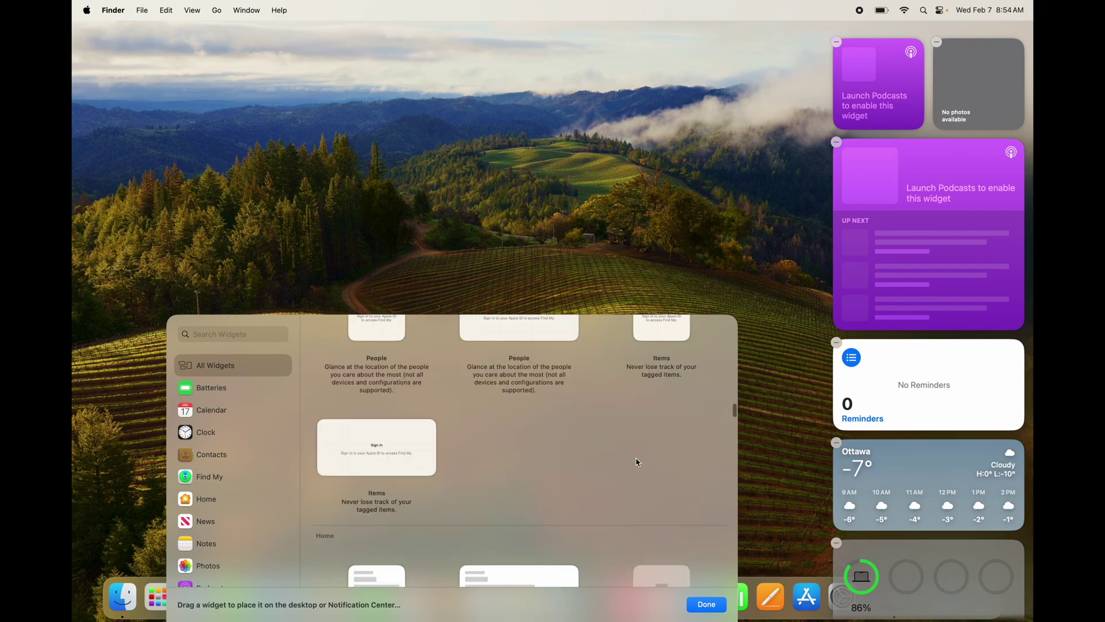
pyautogui.scroll(-20, 638, 463)
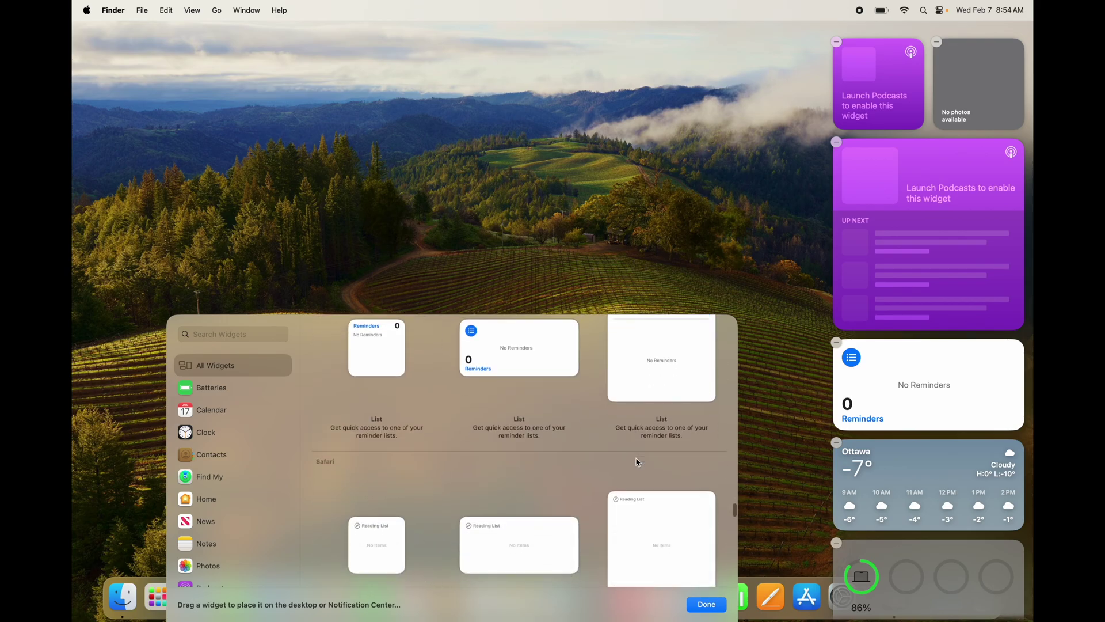
pyautogui.scroll(10, 638, 462)
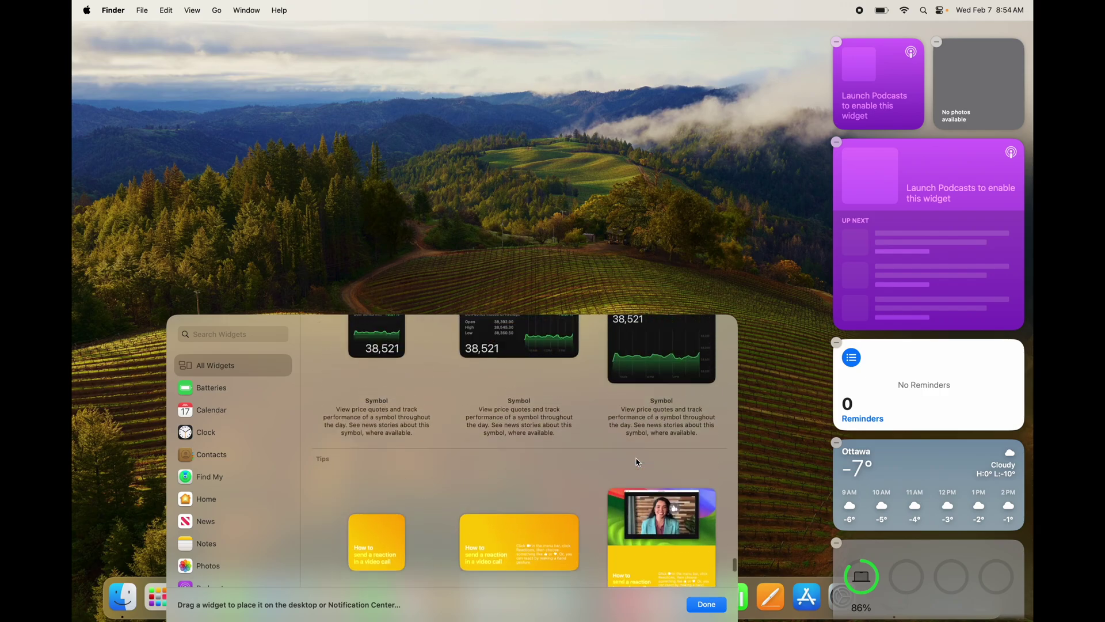
pyautogui.scroll(10, 638, 462)
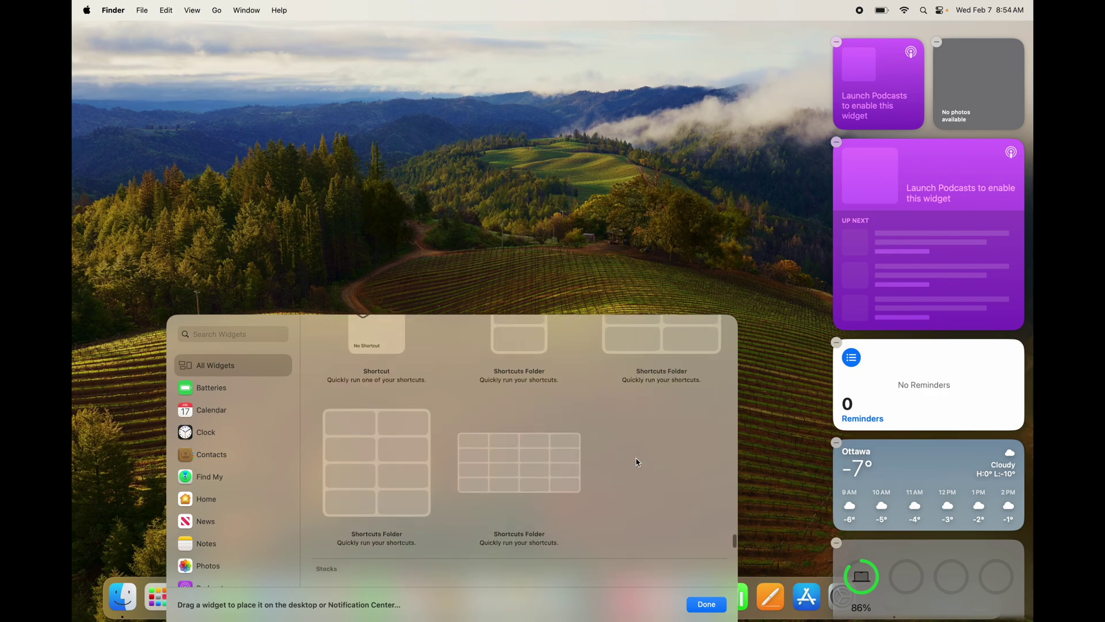
pyautogui.scroll(8, 637, 463)
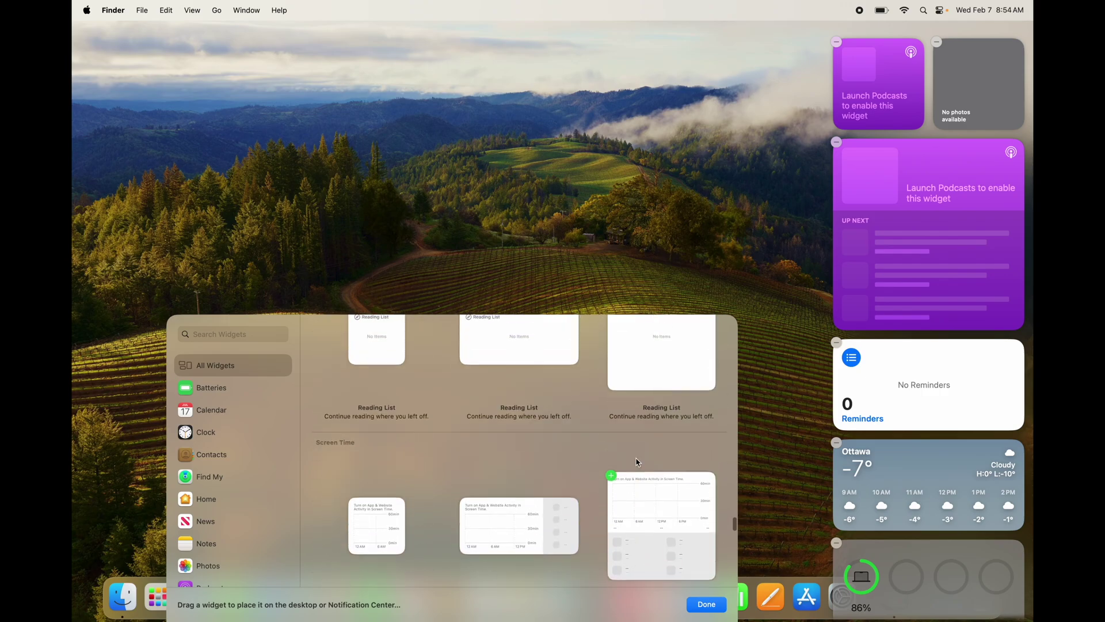
pyautogui.scroll(8, 638, 462)
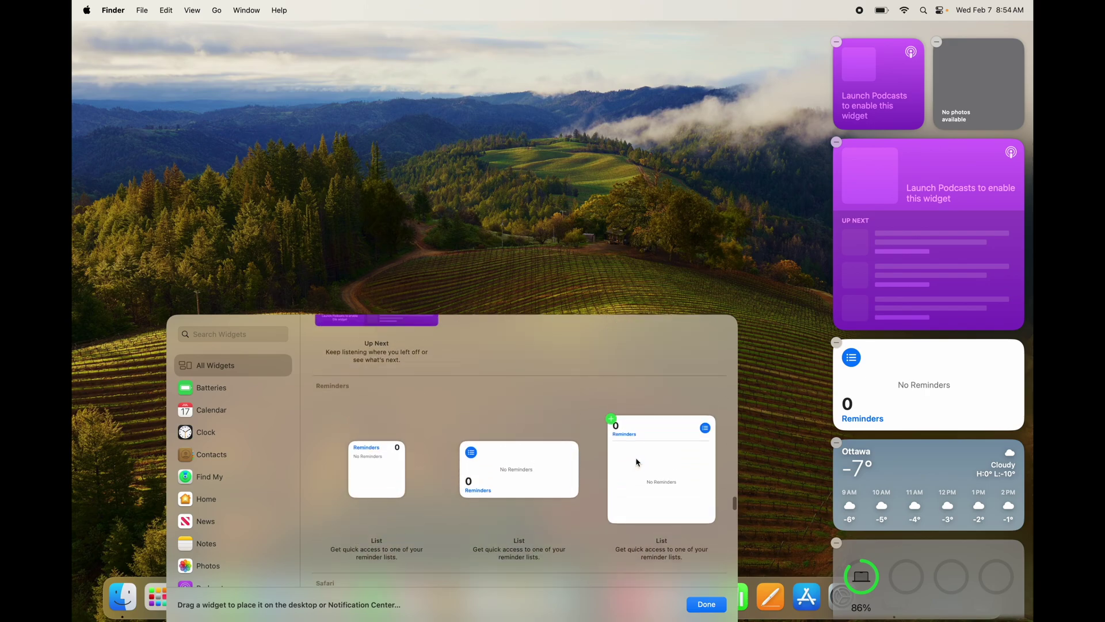
pyautogui.scroll(5, 638, 462)
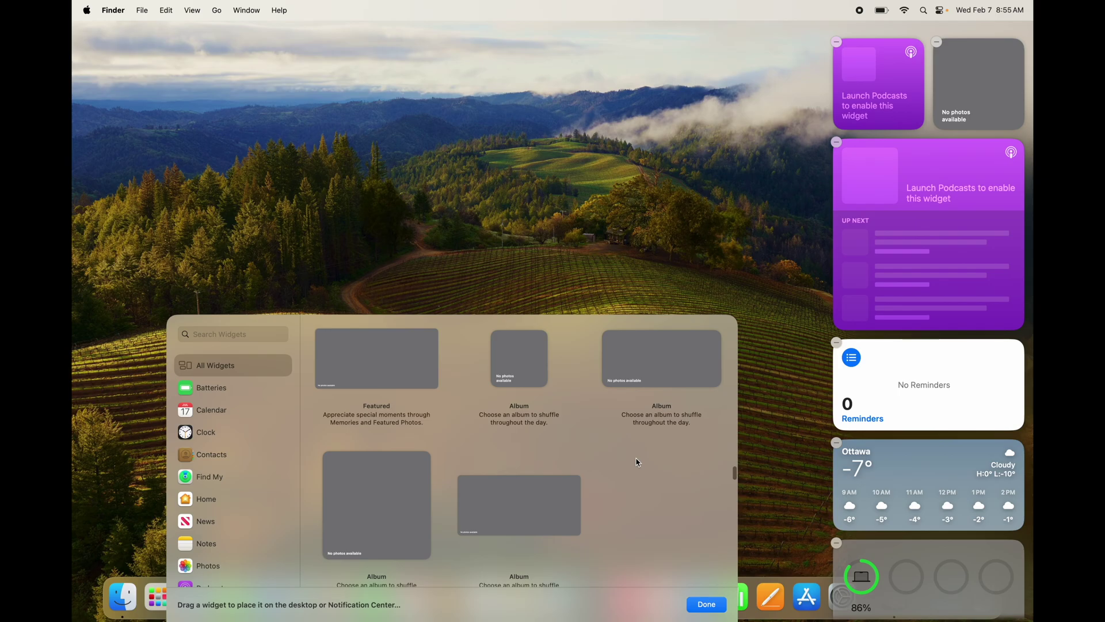
pyautogui.scroll(10, 638, 463)
pyautogui.scroll(4, 637, 463)
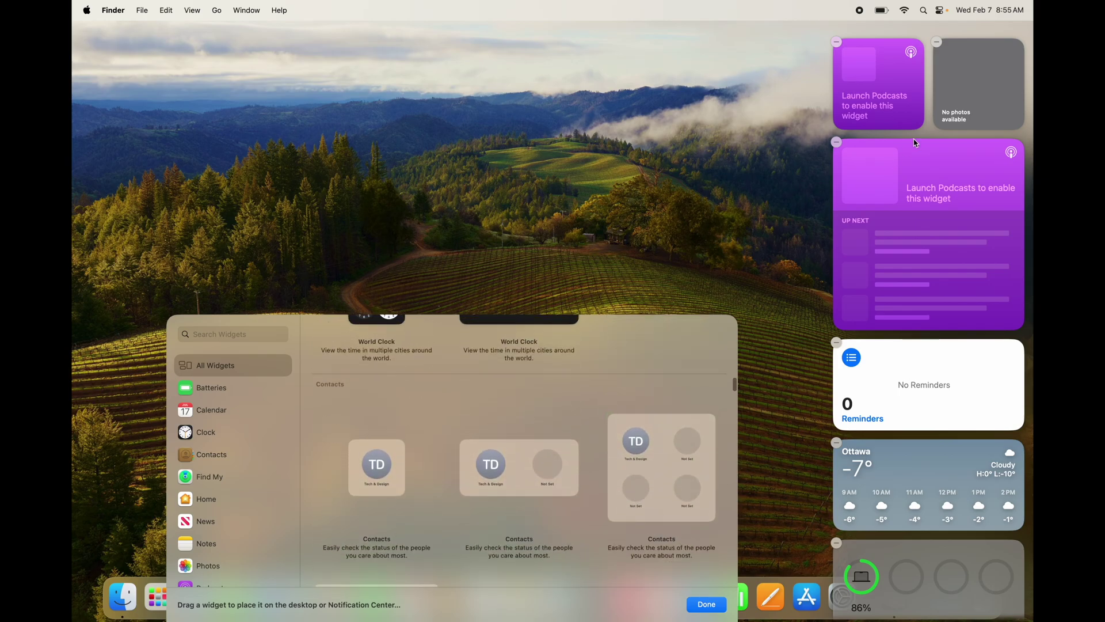
pyautogui.click(733, 193)
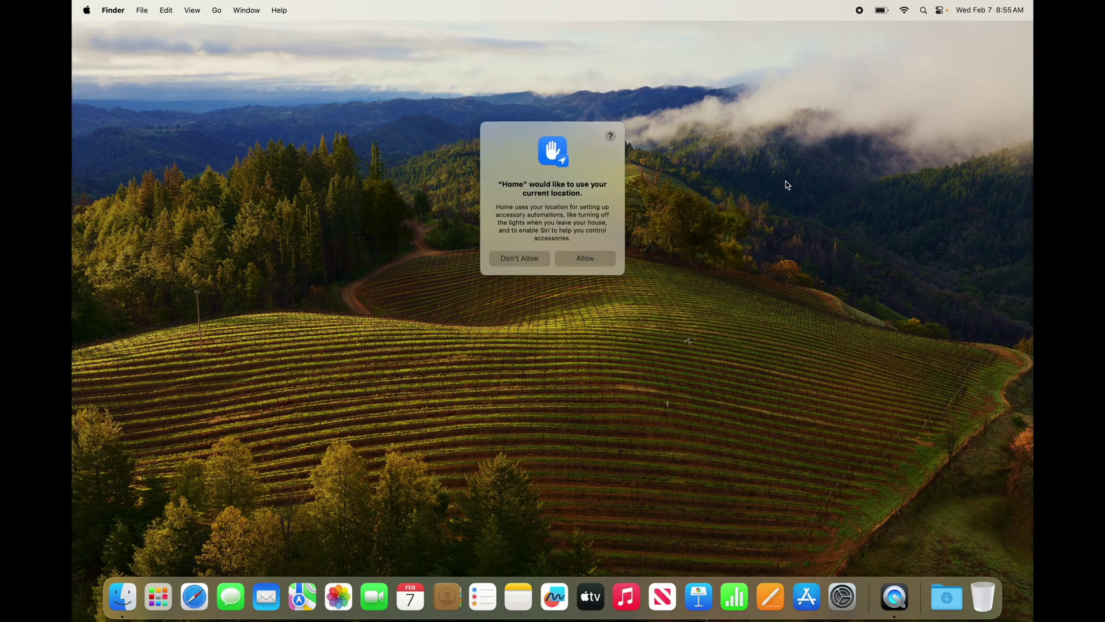
# Step: Let Home use the current location, then put Ottawa Weather and Reminders below it on the desktop
pyautogui.click(587, 258)
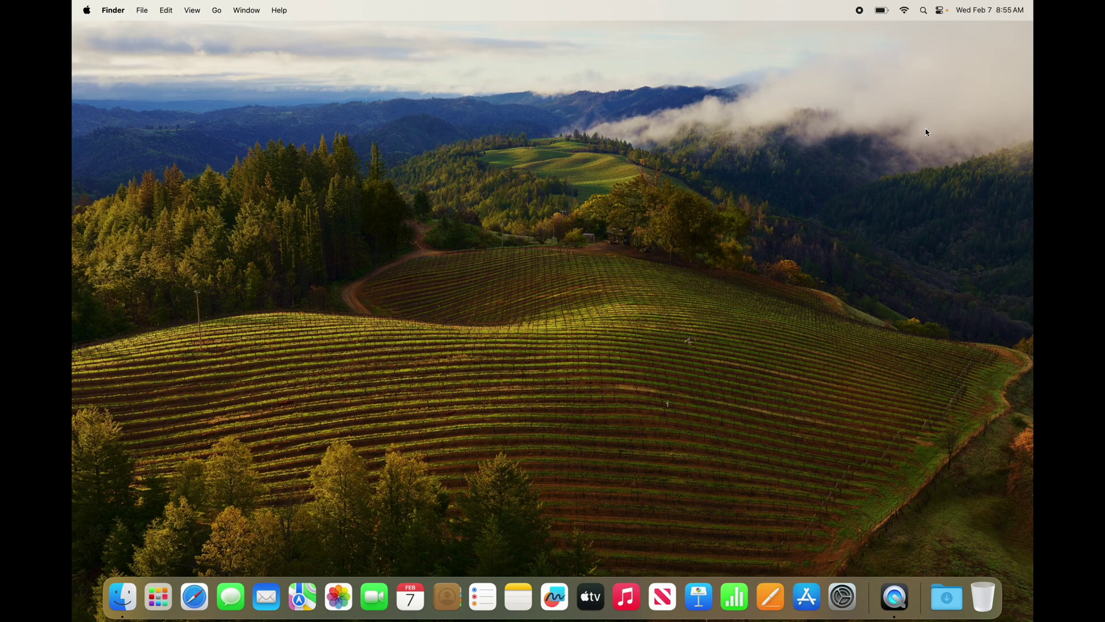
pyautogui.click(995, 10)
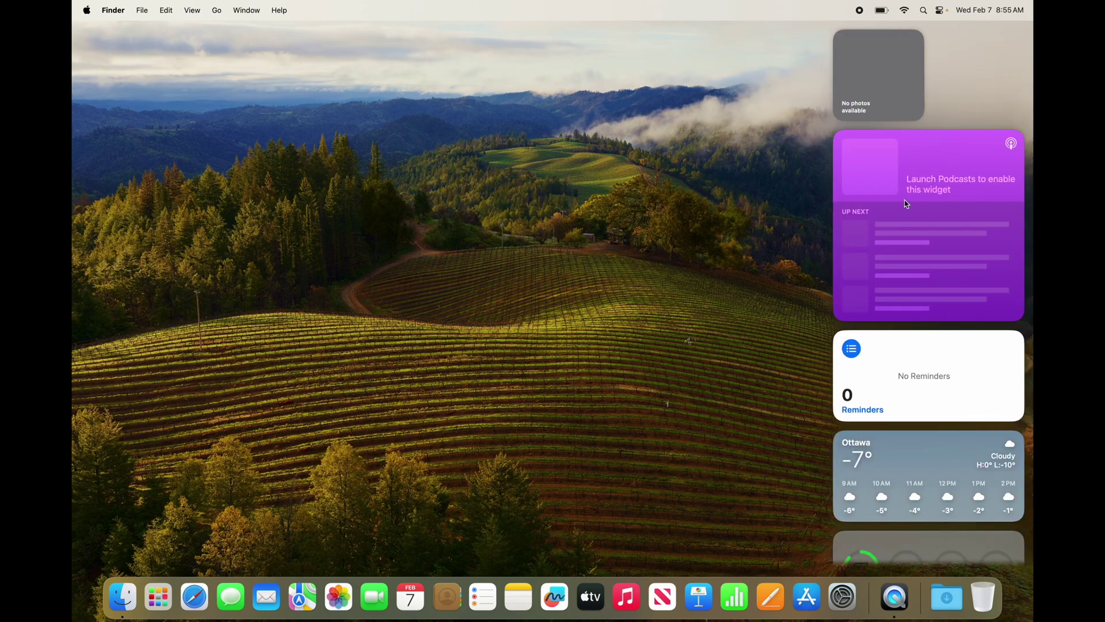
pyautogui.scroll(-3, 963, 388)
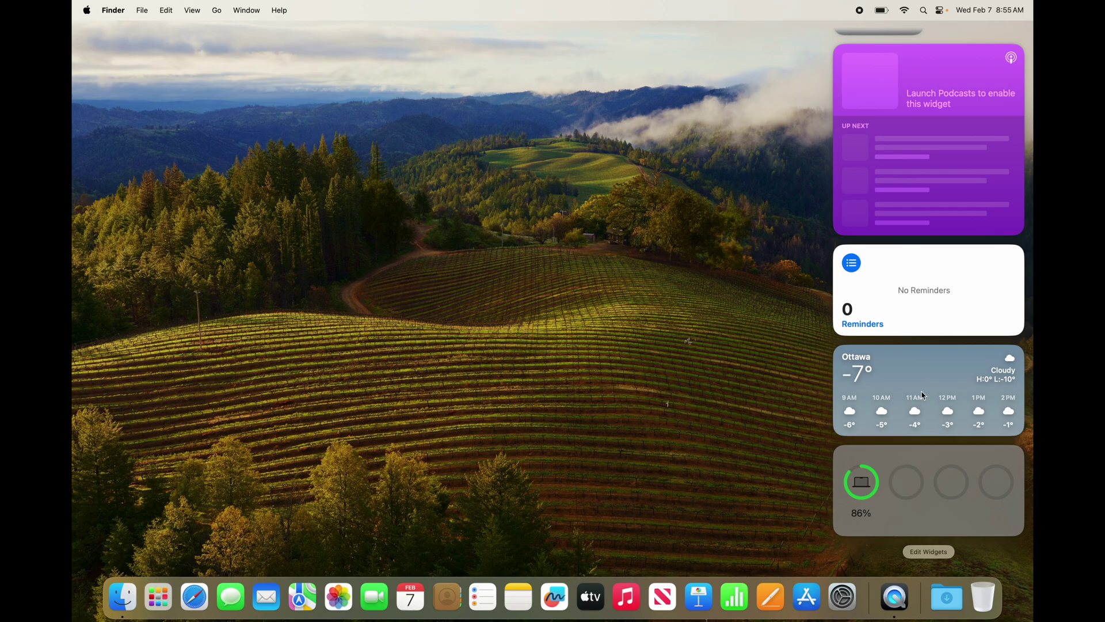
pyautogui.moveTo(940, 391); pyautogui.dragTo(528, 129)
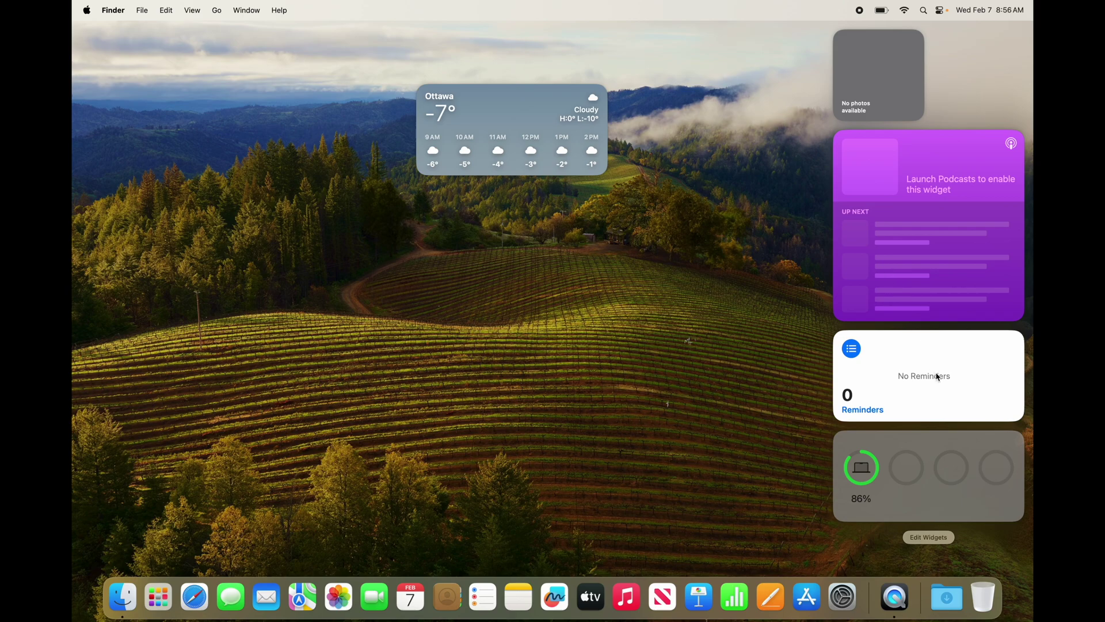
pyautogui.moveTo(938, 377); pyautogui.dragTo(550, 262)
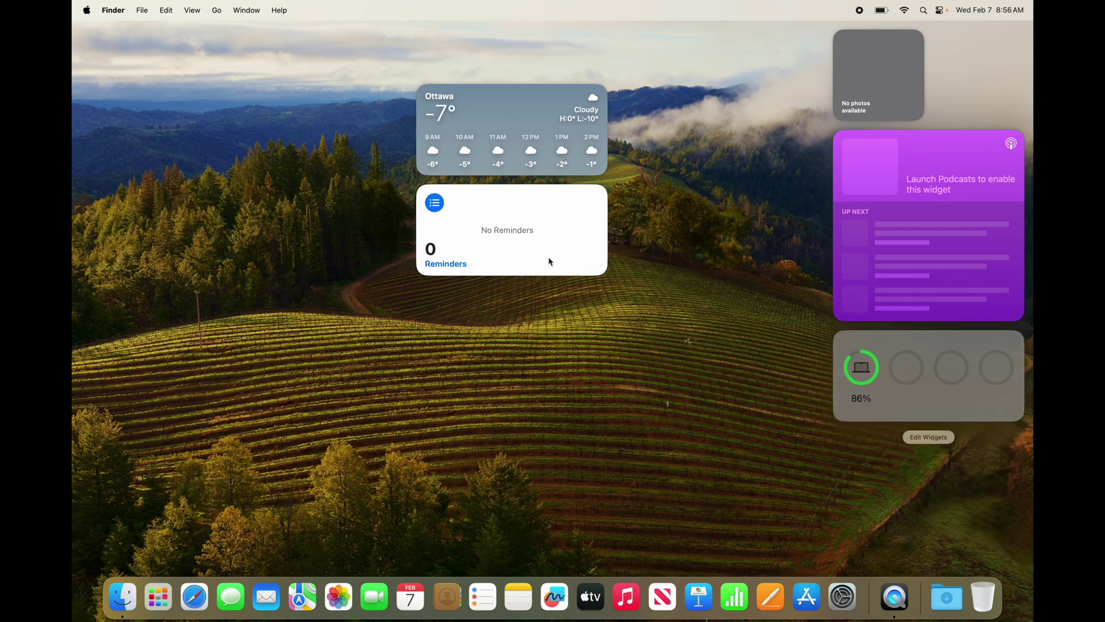
# Step: Add an analog Clock widget below the Batteries widget
pyautogui.click(928, 439)
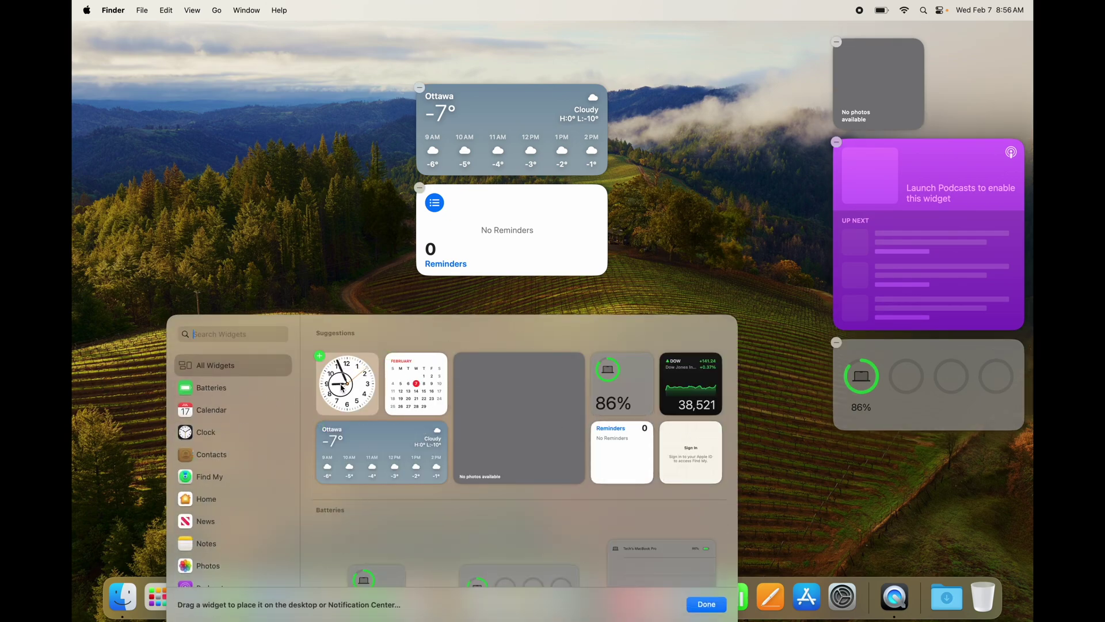
pyautogui.moveTo(345, 383); pyautogui.dragTo(826, 465)
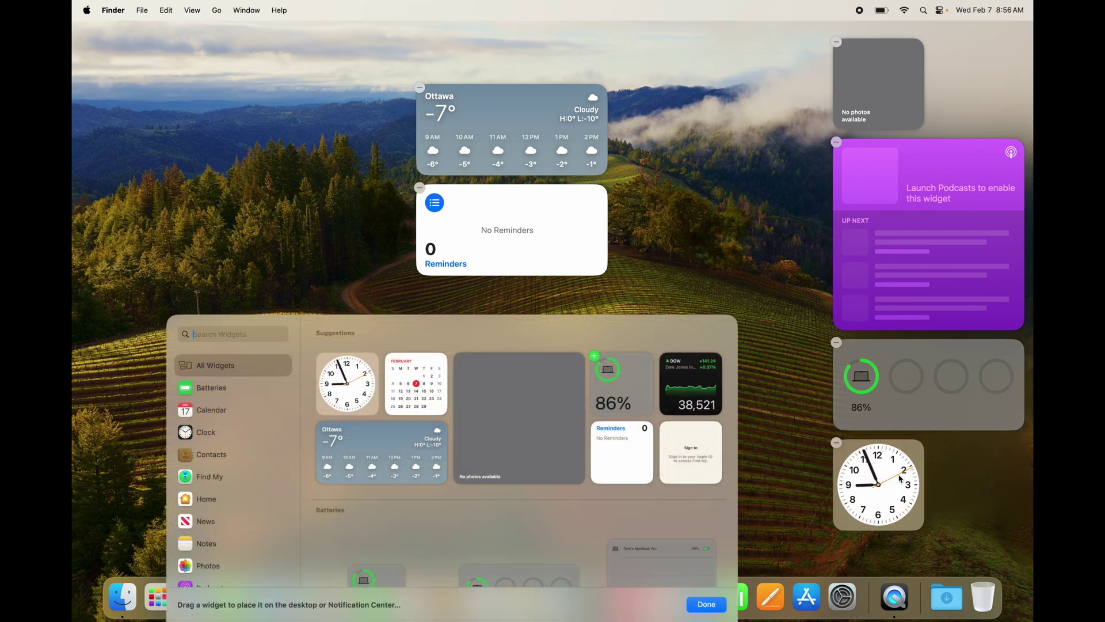
pyautogui.click(805, 388)
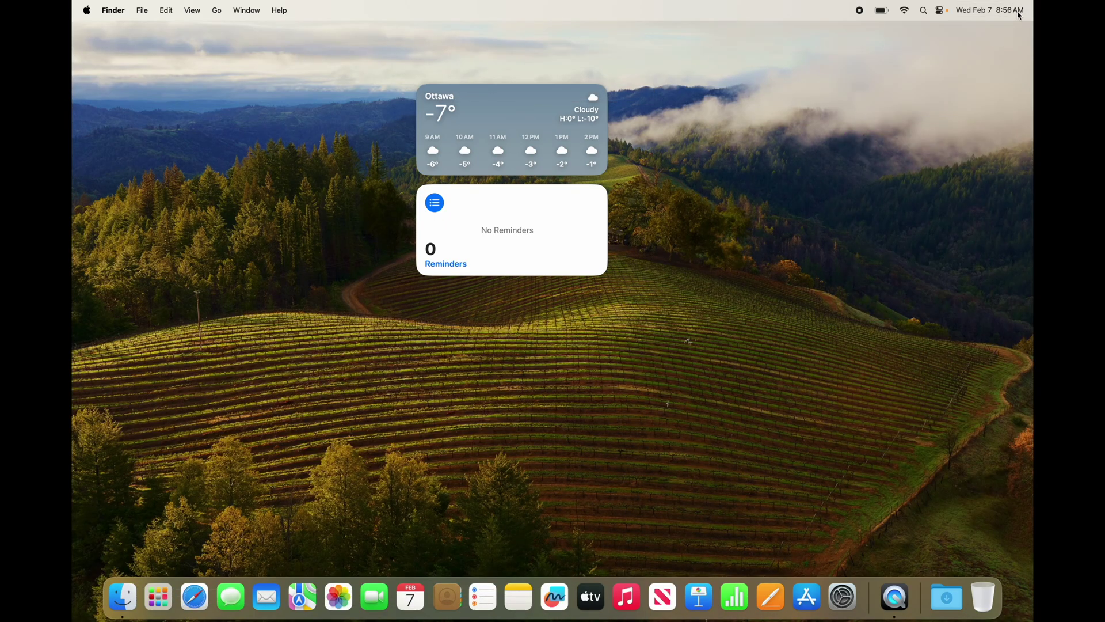
pyautogui.click(1019, 15)
# Step: Bring the Clock widget onto the desktop and group it with Weather and Reminders at top right
pyautogui.moveTo(876, 464); pyautogui.dragTo(688, 90)
pyautogui.click(772, 202)
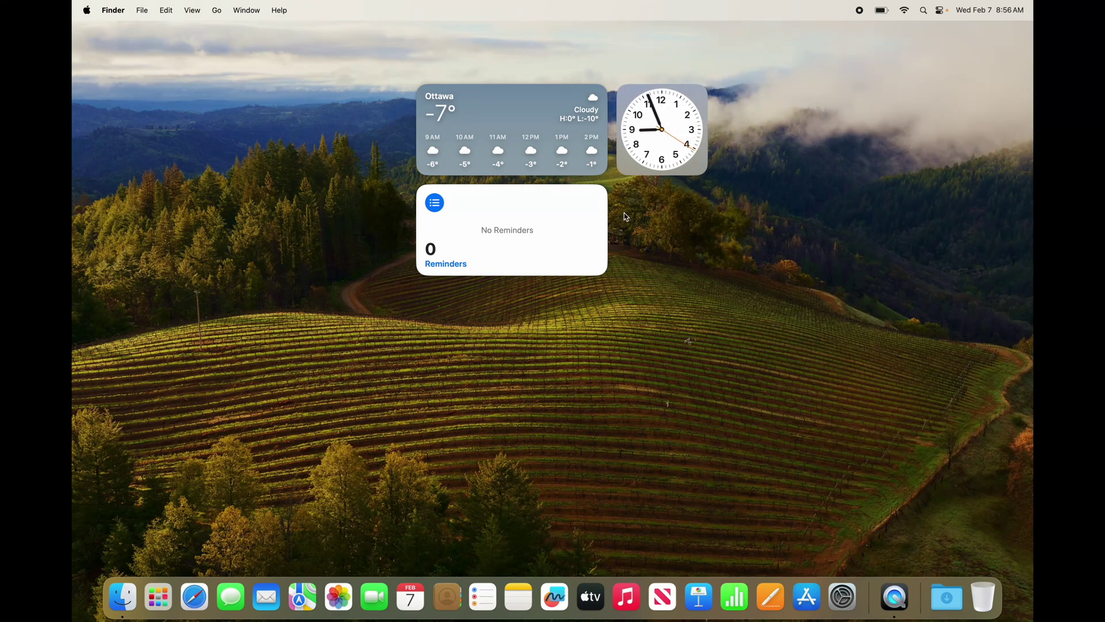
pyautogui.moveTo(643, 148); pyautogui.dragTo(930, 100)
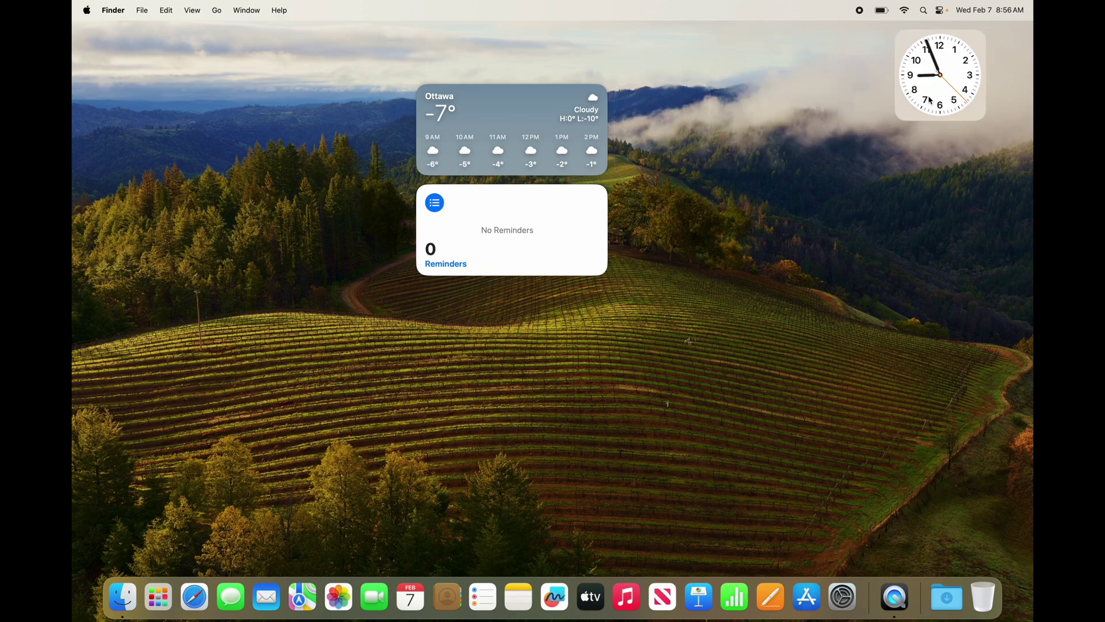
pyautogui.moveTo(544, 127); pyautogui.dragTo(822, 73)
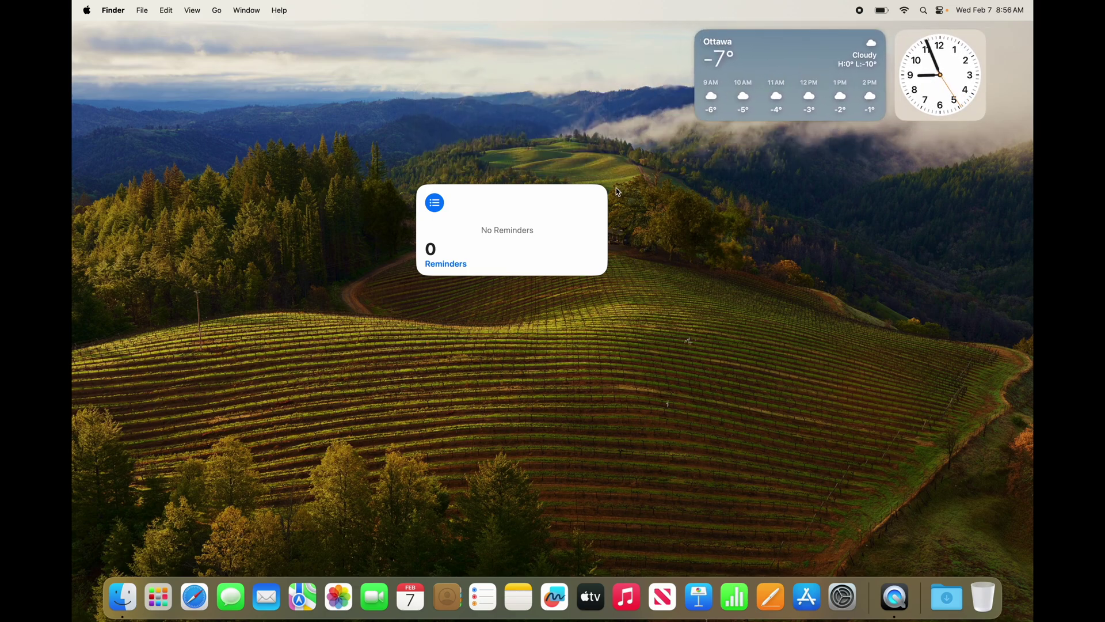
pyautogui.moveTo(553, 221); pyautogui.dragTo(602, 70)
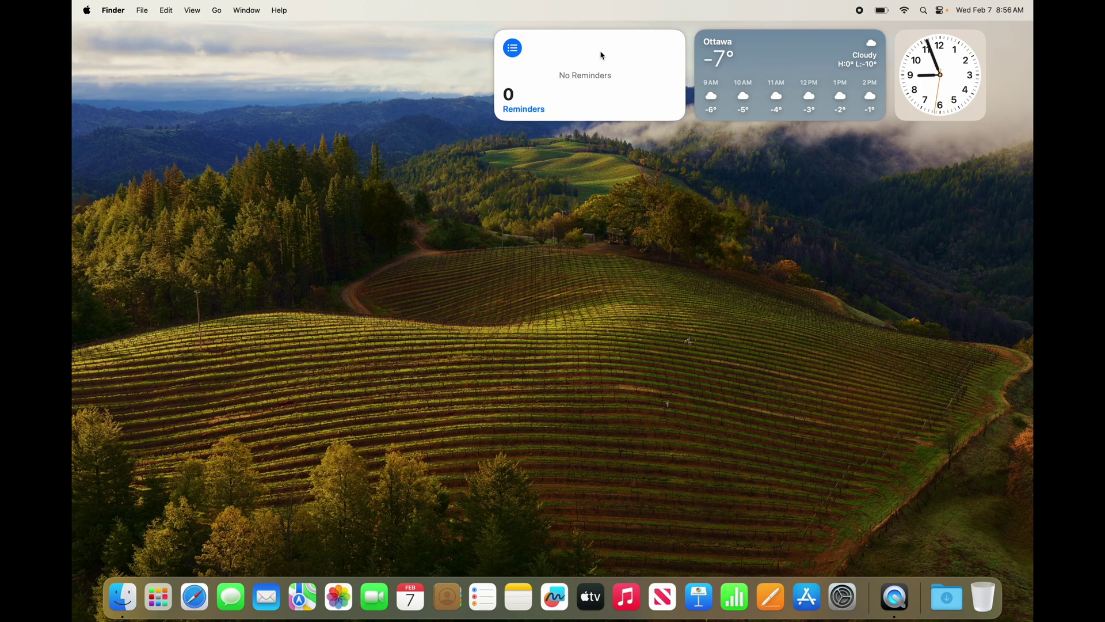
# Step: Line up Clock, Reminders and Weather left to right mid-desktop, then open the Weather app
pyautogui.moveTo(617, 76); pyautogui.dragTo(518, 292)
pyautogui.moveTo(750, 94); pyautogui.dragTo(652, 318)
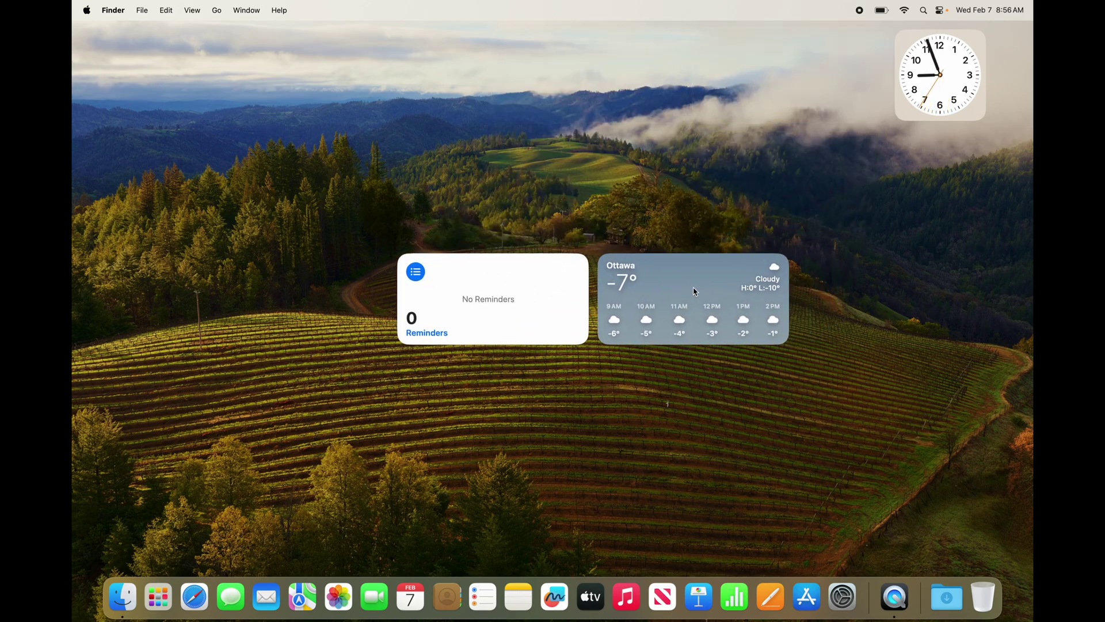
pyautogui.moveTo(922, 88); pyautogui.dragTo(325, 308)
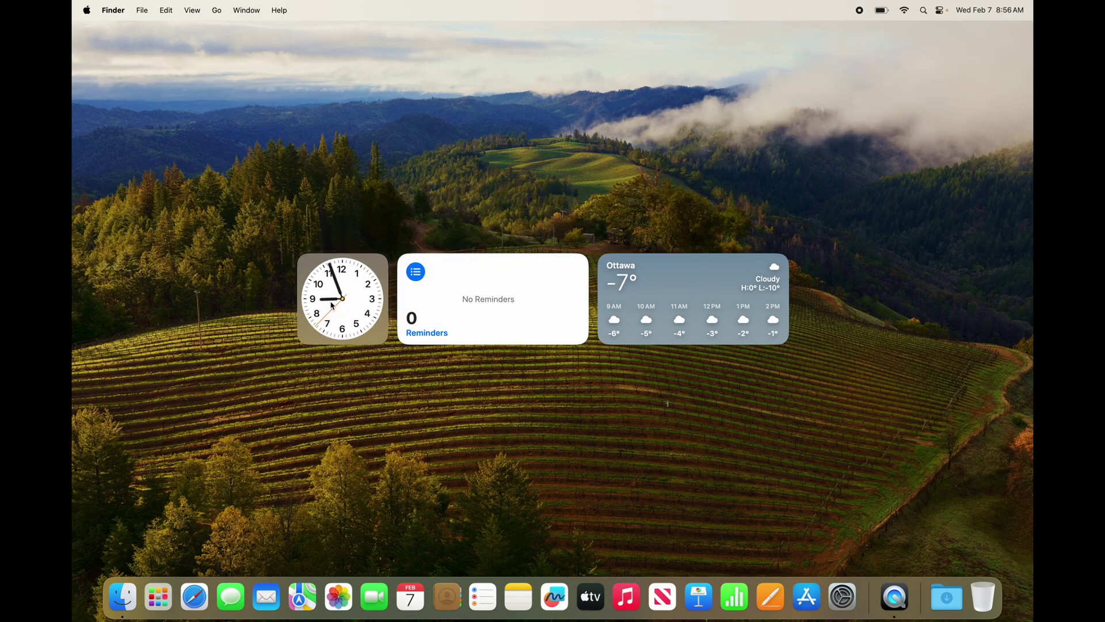
pyautogui.click(703, 281)
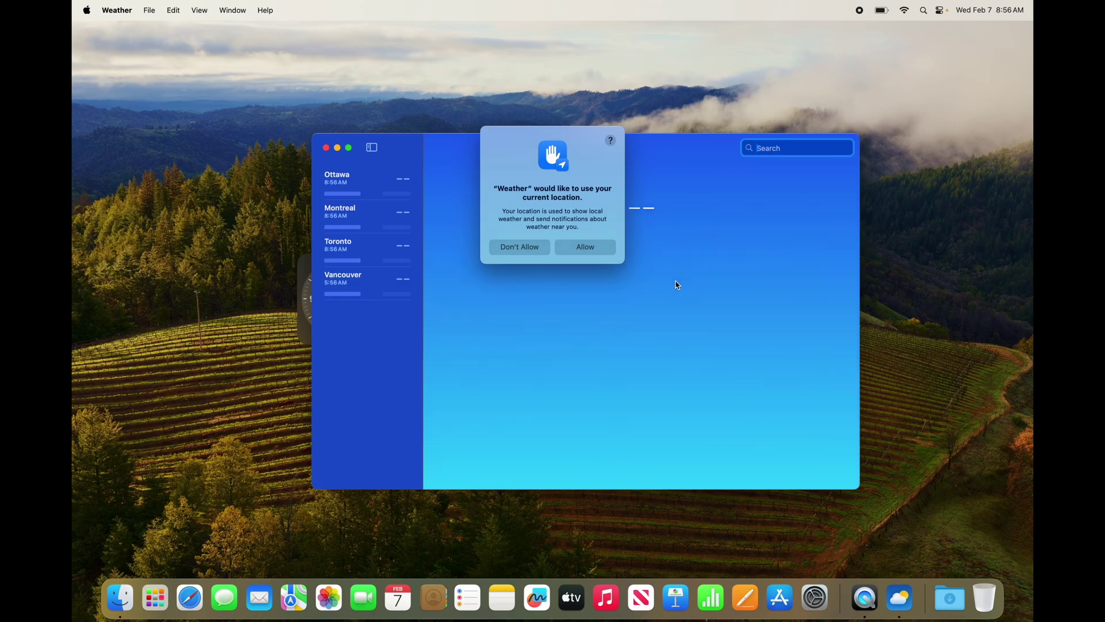
# Step: Close the Weather app and start editing widgets from Notification Center
pyautogui.click(326, 149)
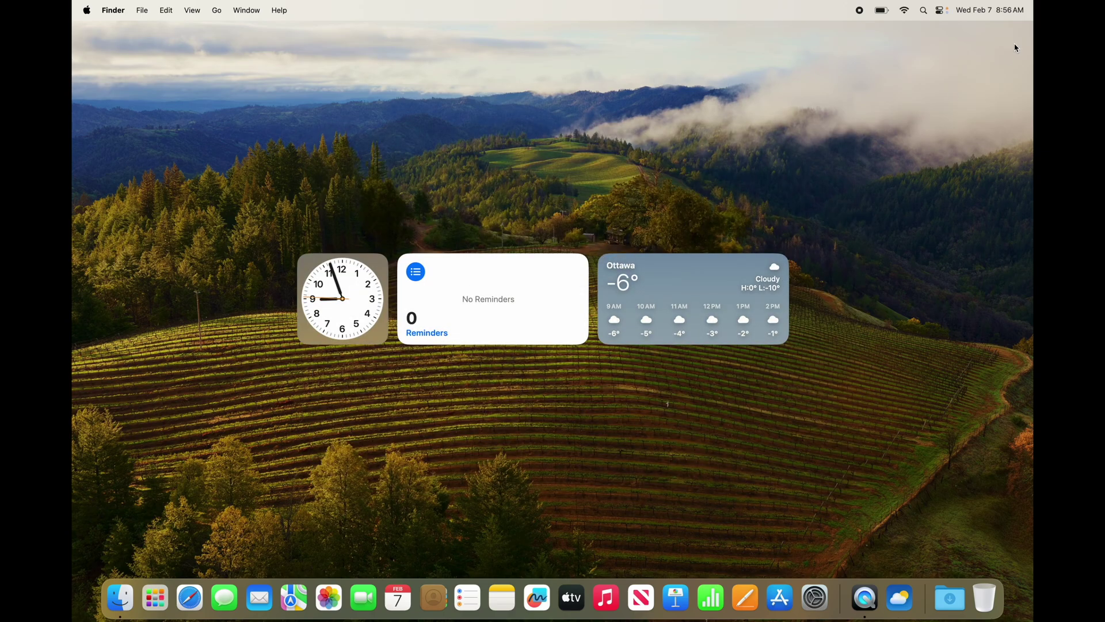
pyautogui.click(1001, 10)
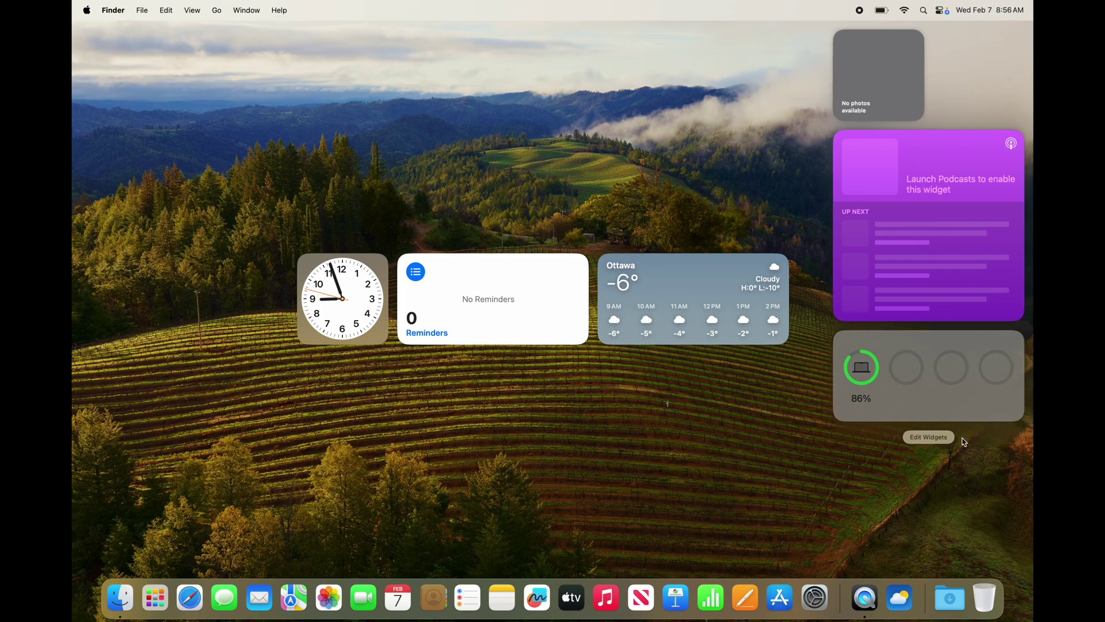
pyautogui.click(933, 441)
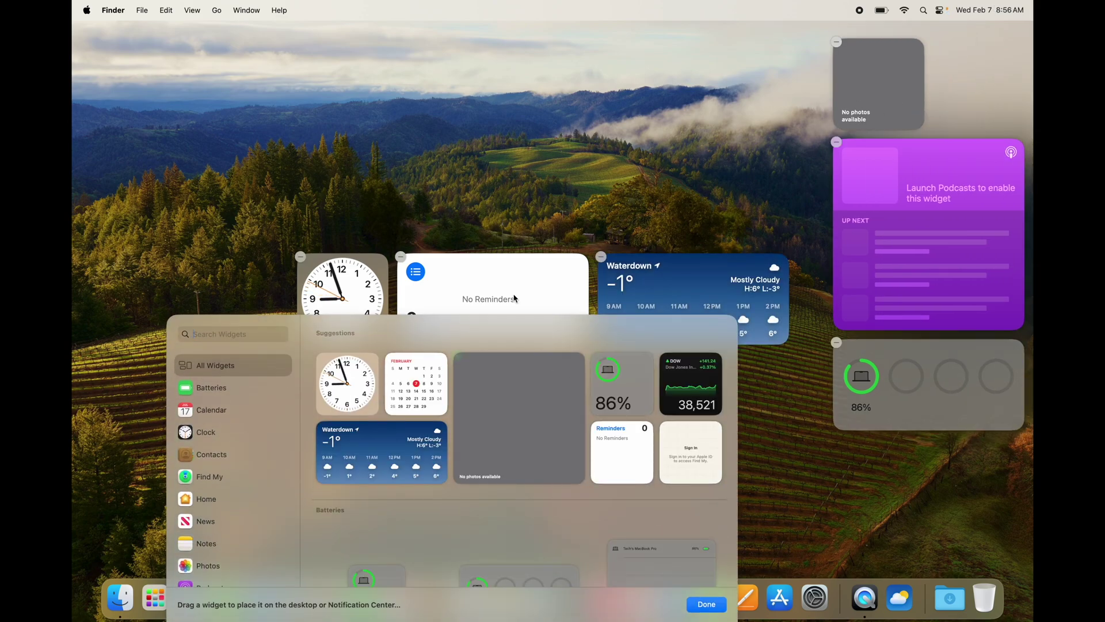
# Step: Remove the Weather, Reminders and Clock widgets from the desktop
pyautogui.click(601, 257)
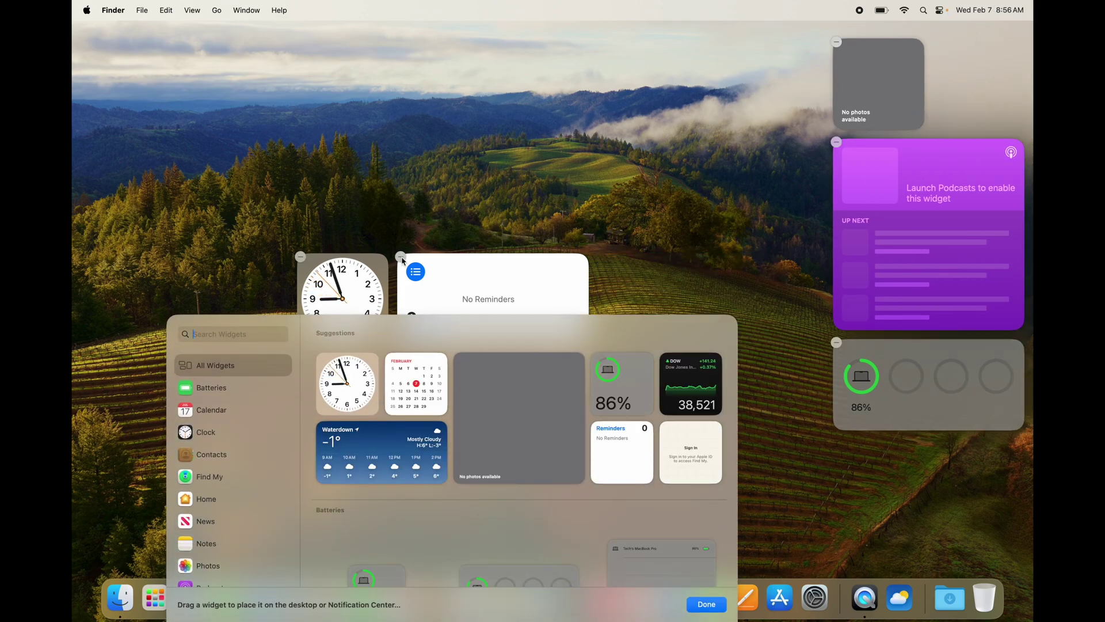
pyautogui.click(401, 257)
pyautogui.click(300, 257)
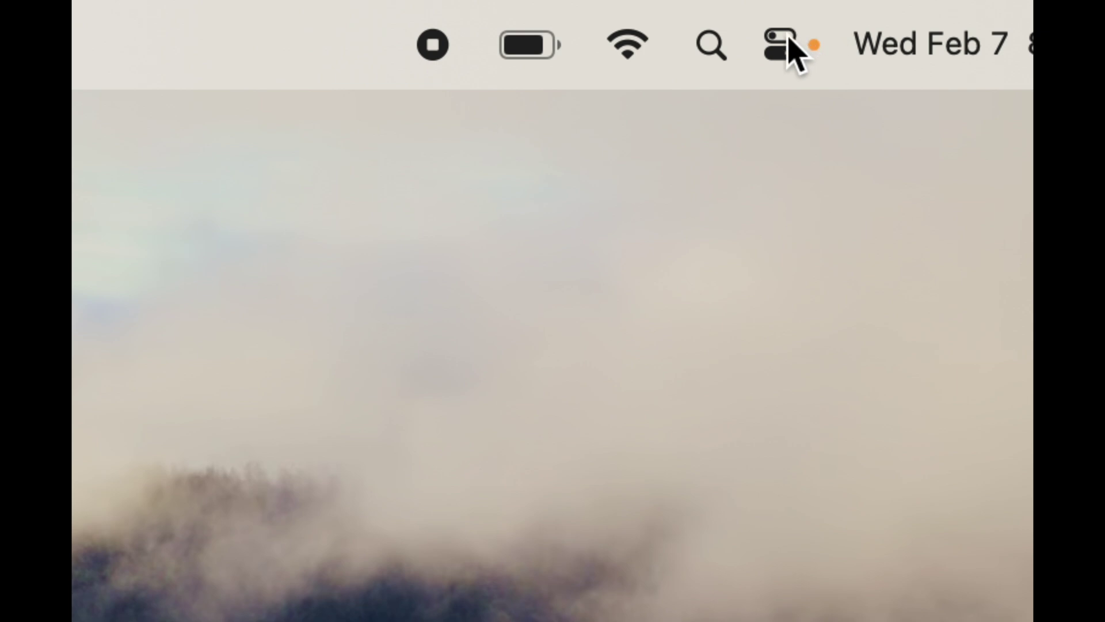
pyautogui.click(788, 40)
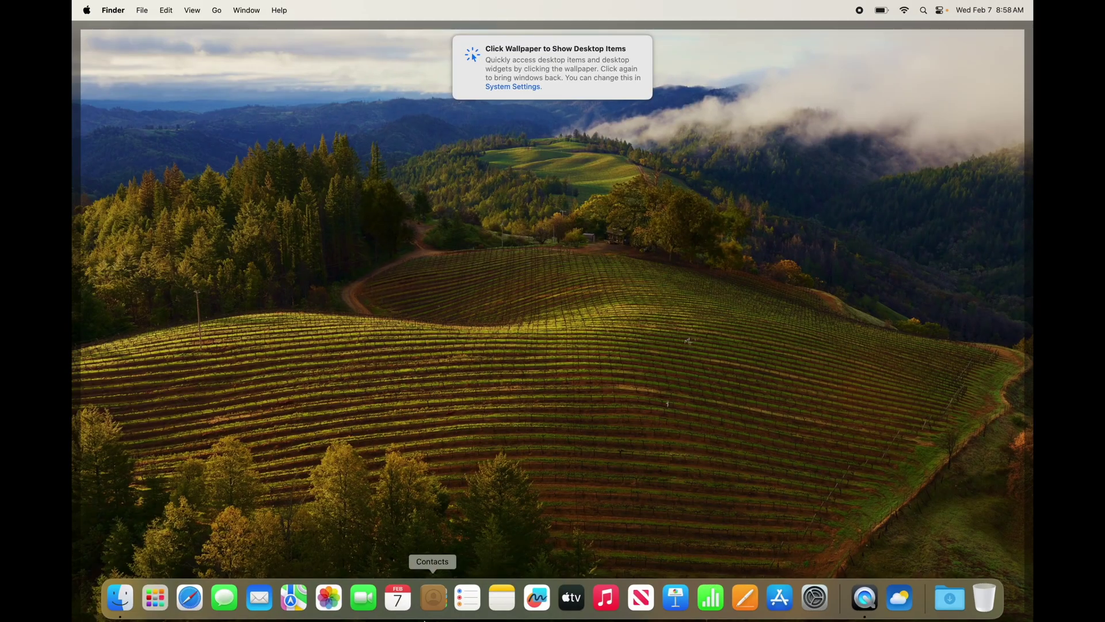
pyautogui.click(120, 599)
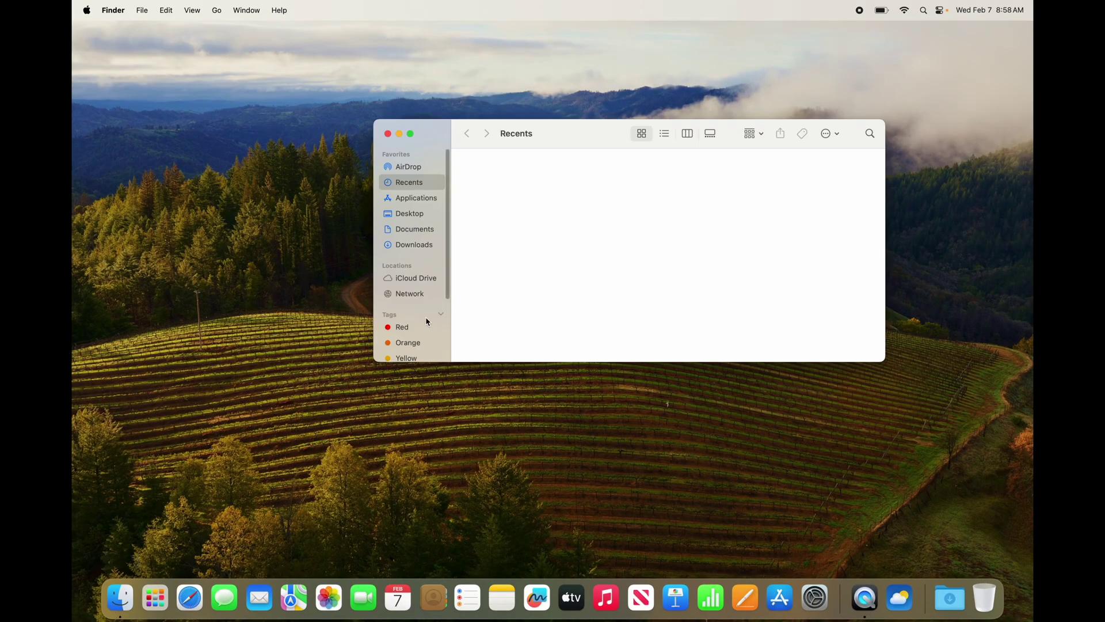
pyautogui.click(405, 166)
pyautogui.moveTo(543, 144); pyautogui.dragTo(406, 140)
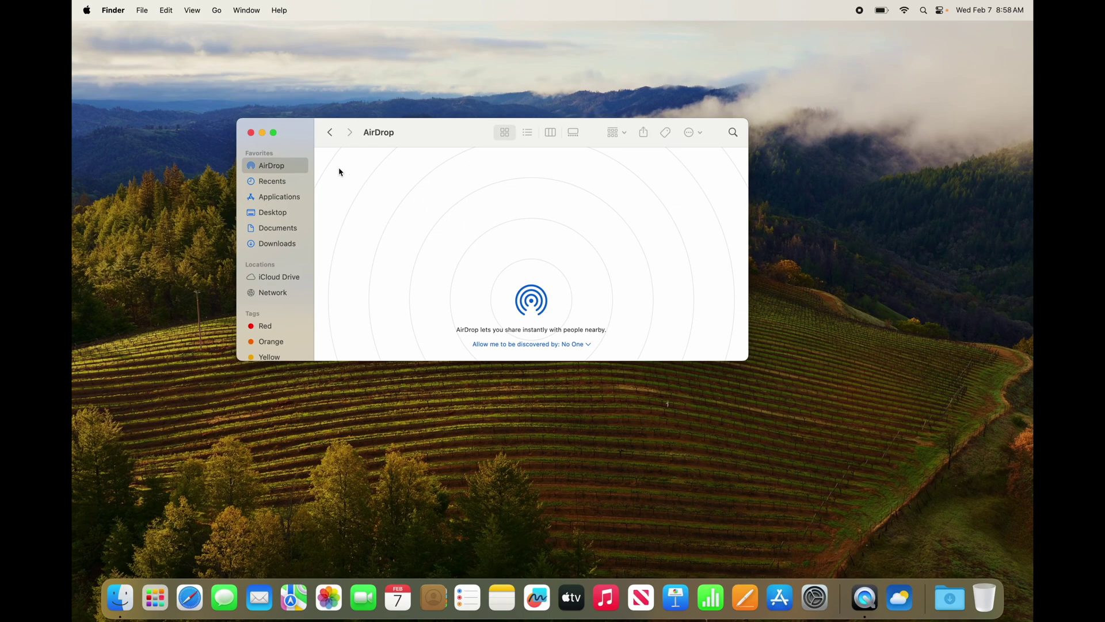
pyautogui.click(251, 133)
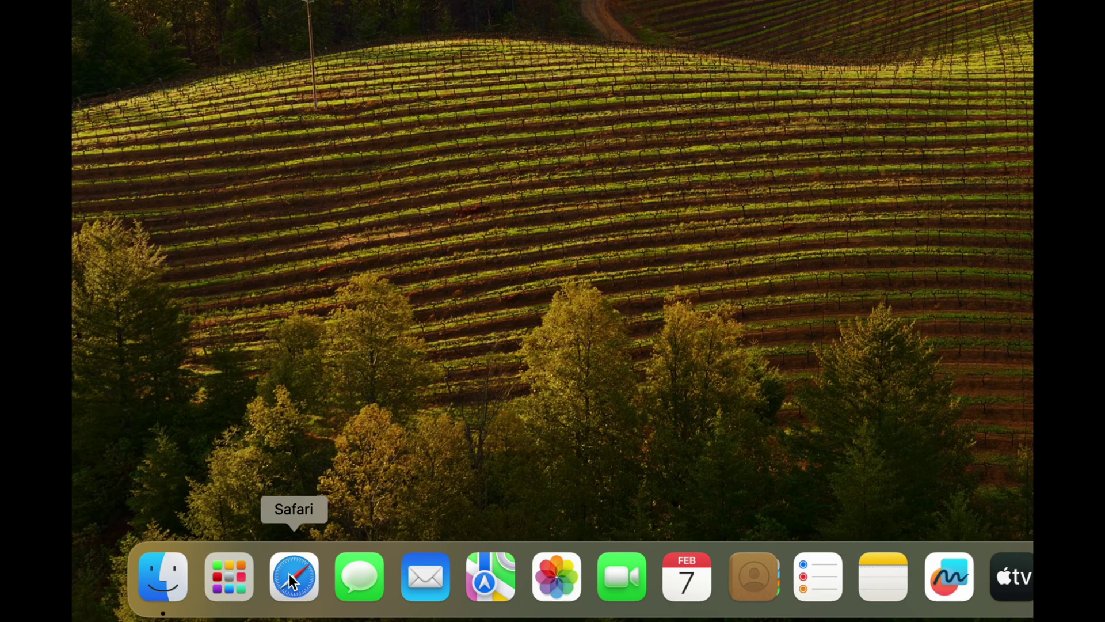
# Step: Launch Mail, choose Google as the account provider, and move the sign-in window aside
pyautogui.click(418, 582)
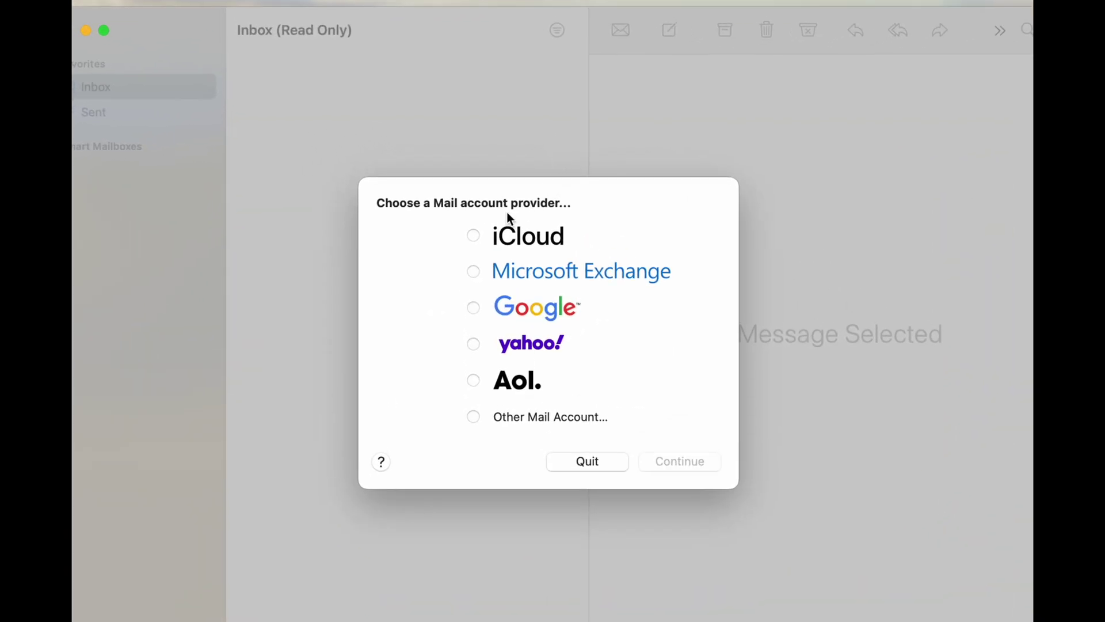
pyautogui.click(474, 310)
pyautogui.click(687, 464)
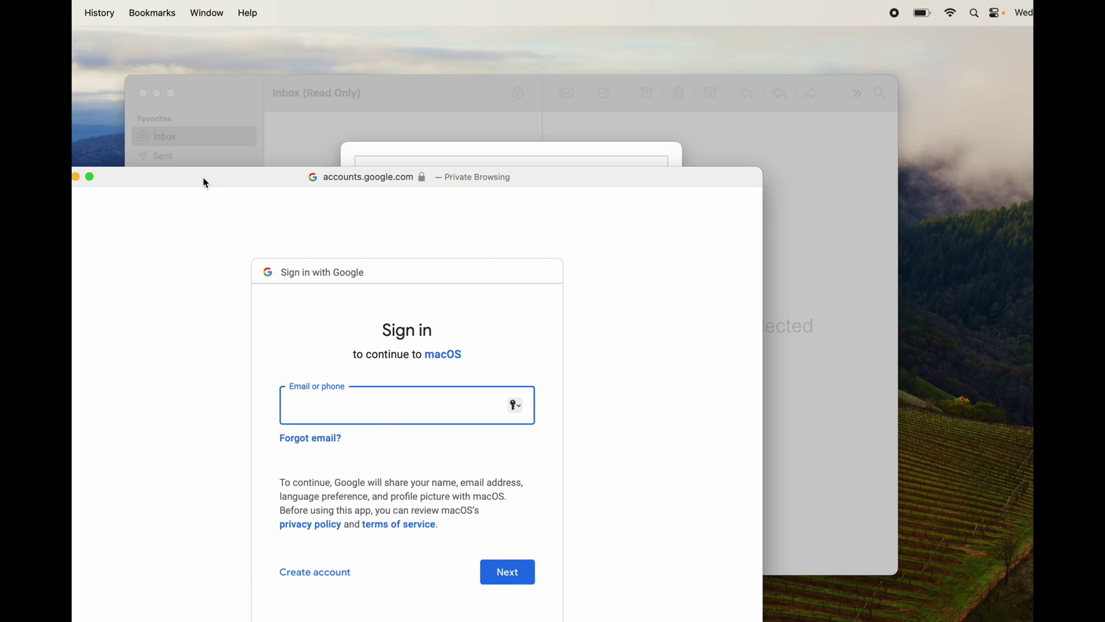
pyautogui.moveTo(205, 179); pyautogui.dragTo(354, 149)
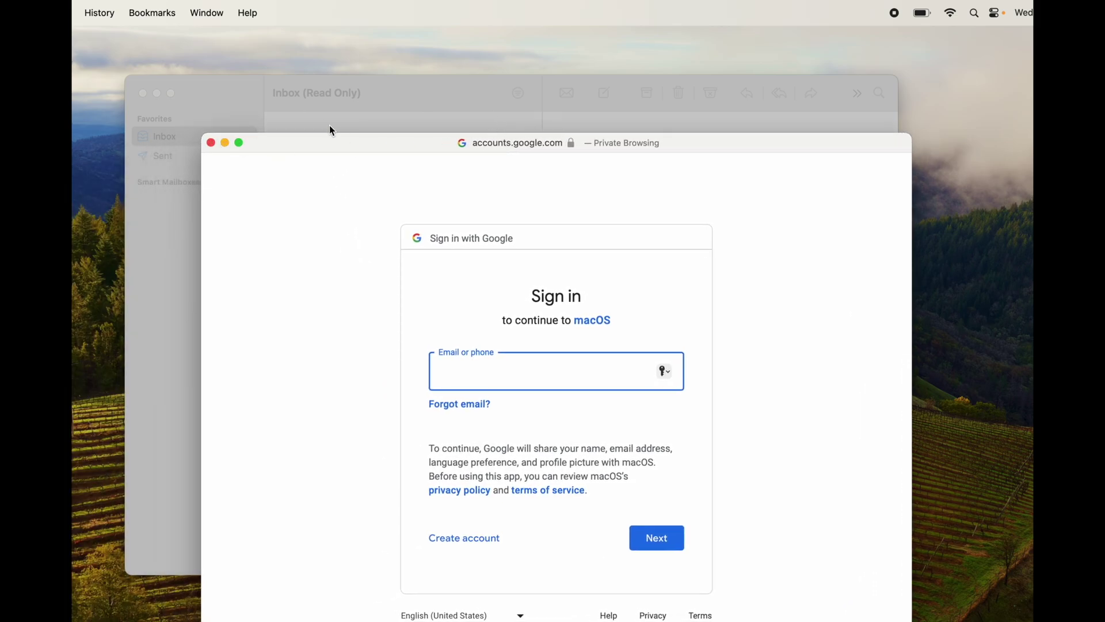
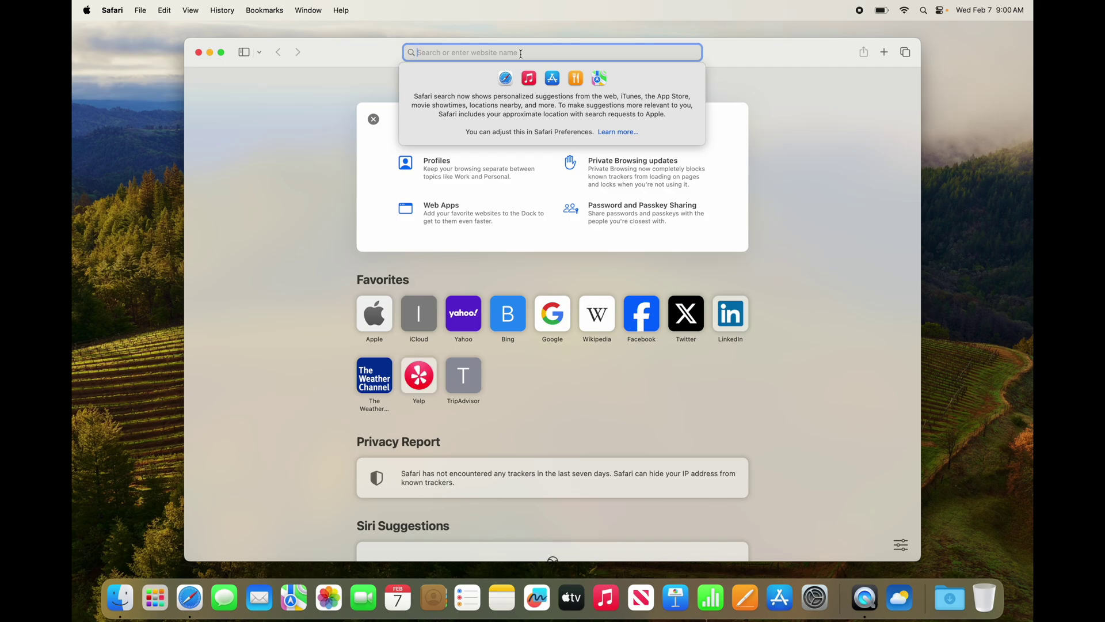
# Step: Search Google for 'google chrome' in Safari
pyautogui.write('google c')
pyautogui.write('hrome')
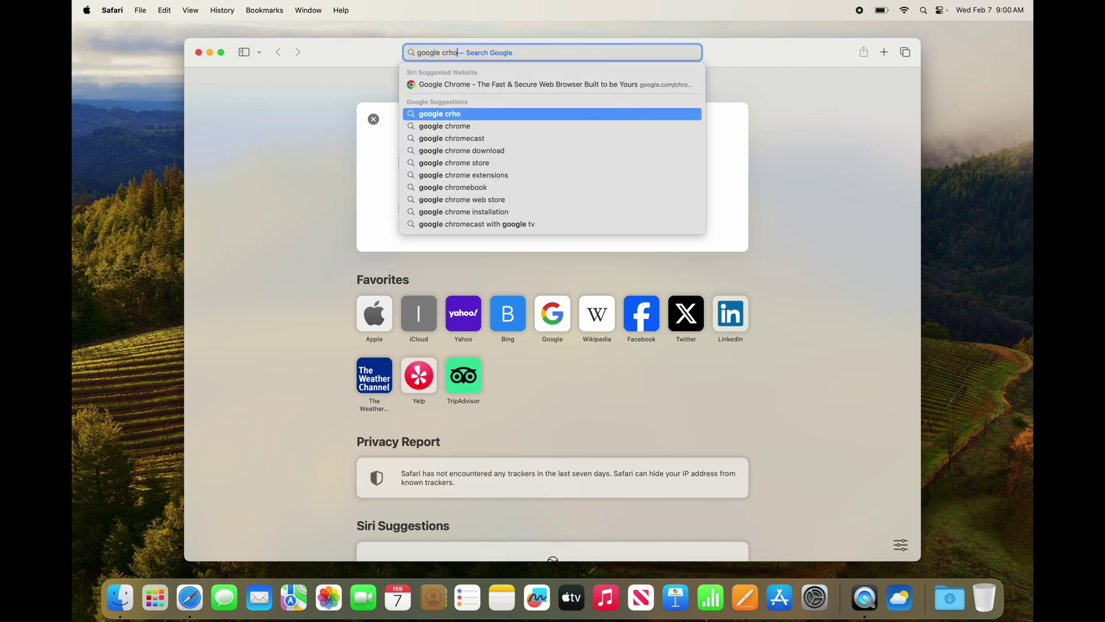
pyautogui.press('BackSpace')
pyautogui.press('BackSpace')
pyautogui.press('BackSpace')
pyautogui.press('BackSpace')
pyautogui.press('BackSpace')
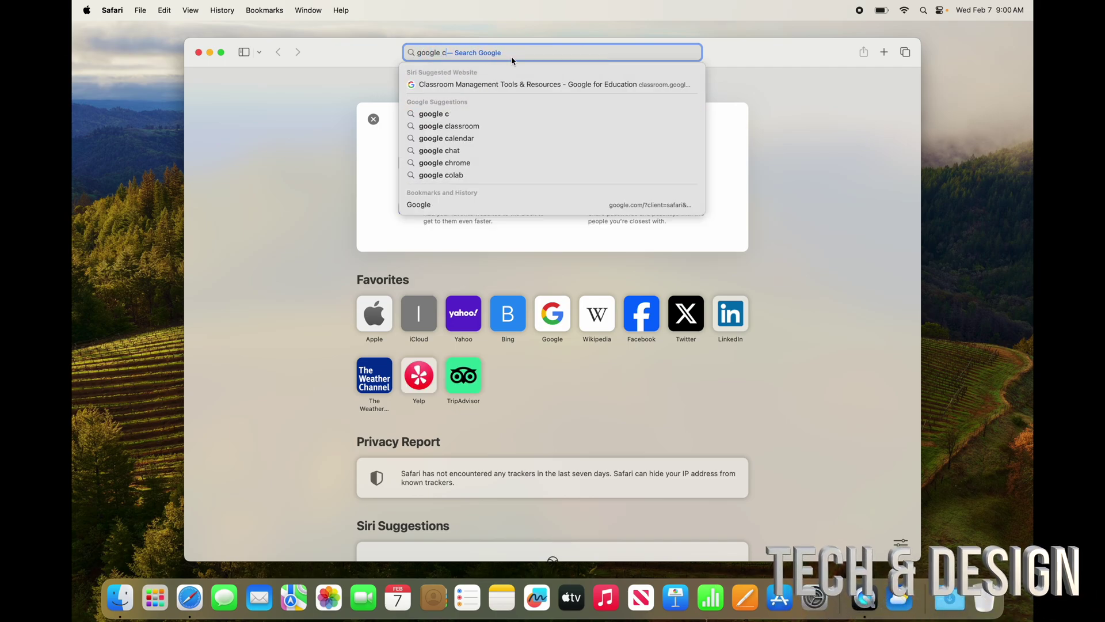
pyautogui.write('hrome')
pyautogui.press('Return')
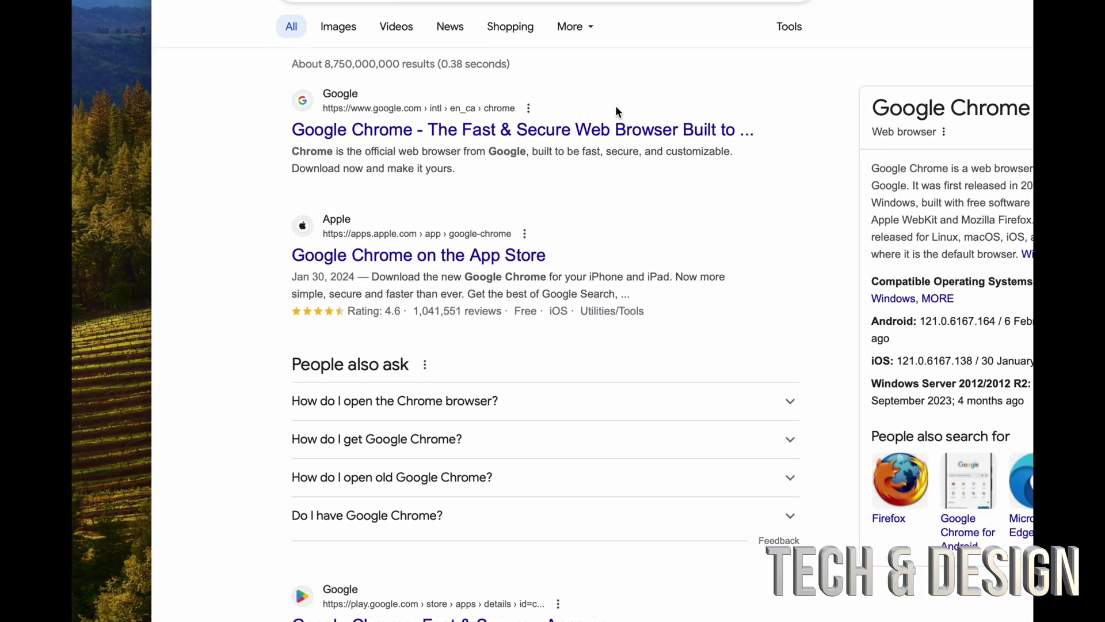
# Step: Visit the official Google Chrome page, then go back to the search results
pyautogui.click(529, 131)
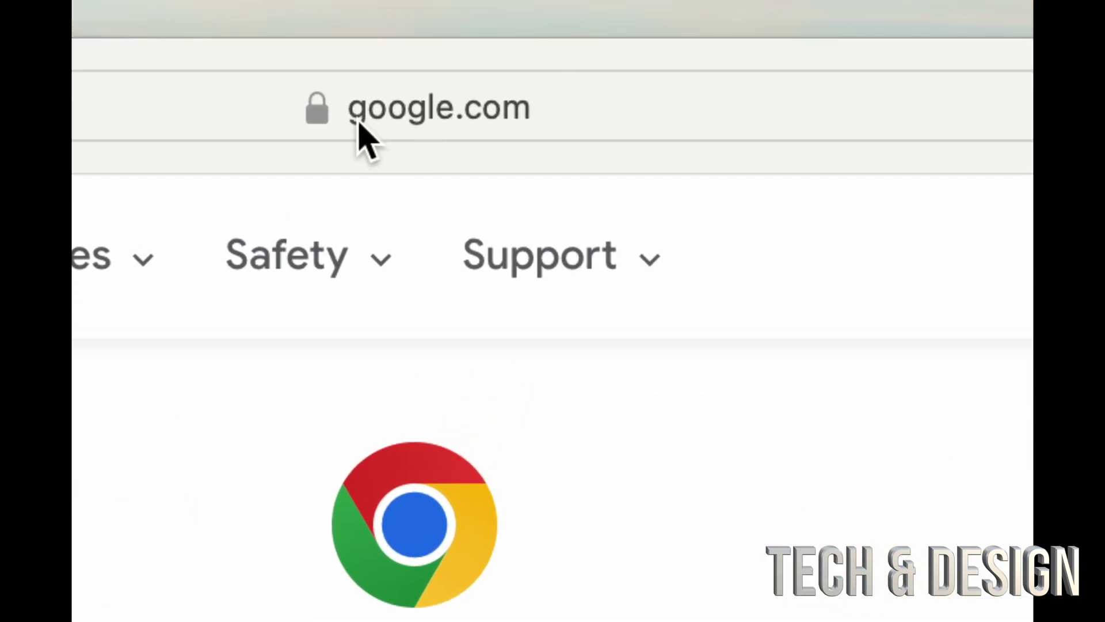
pyautogui.click(518, 111)
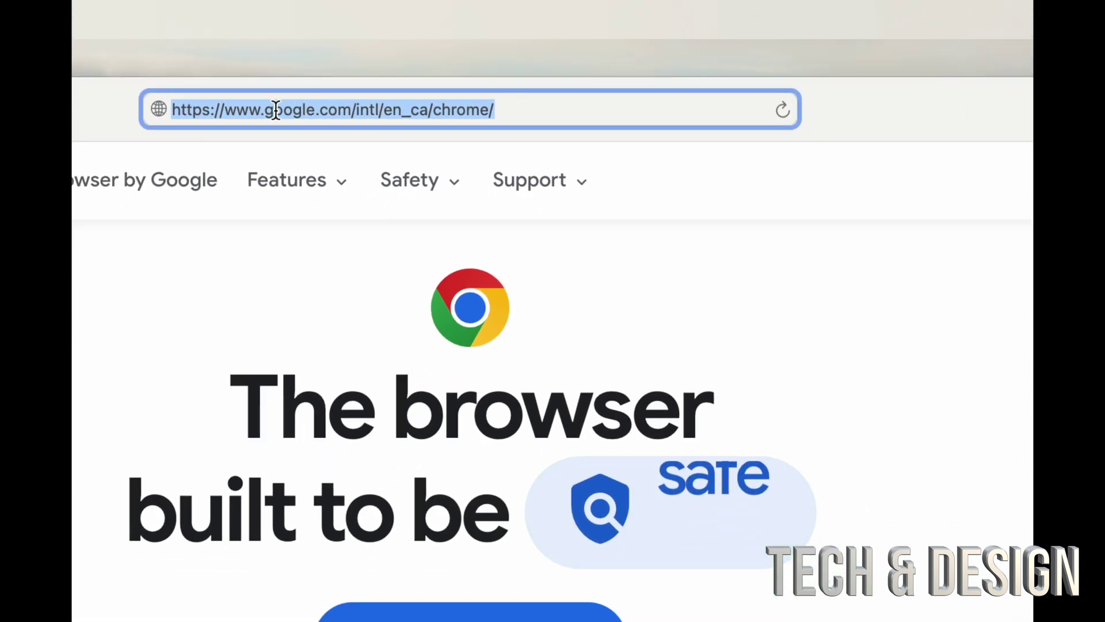
pyautogui.click(509, 183)
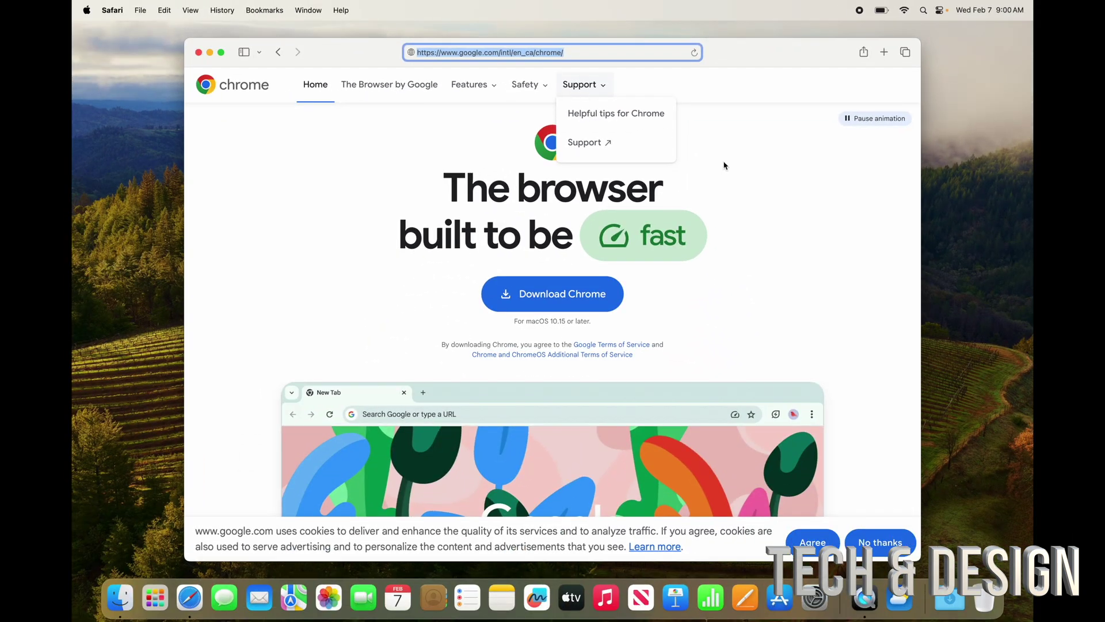
pyautogui.click(724, 165)
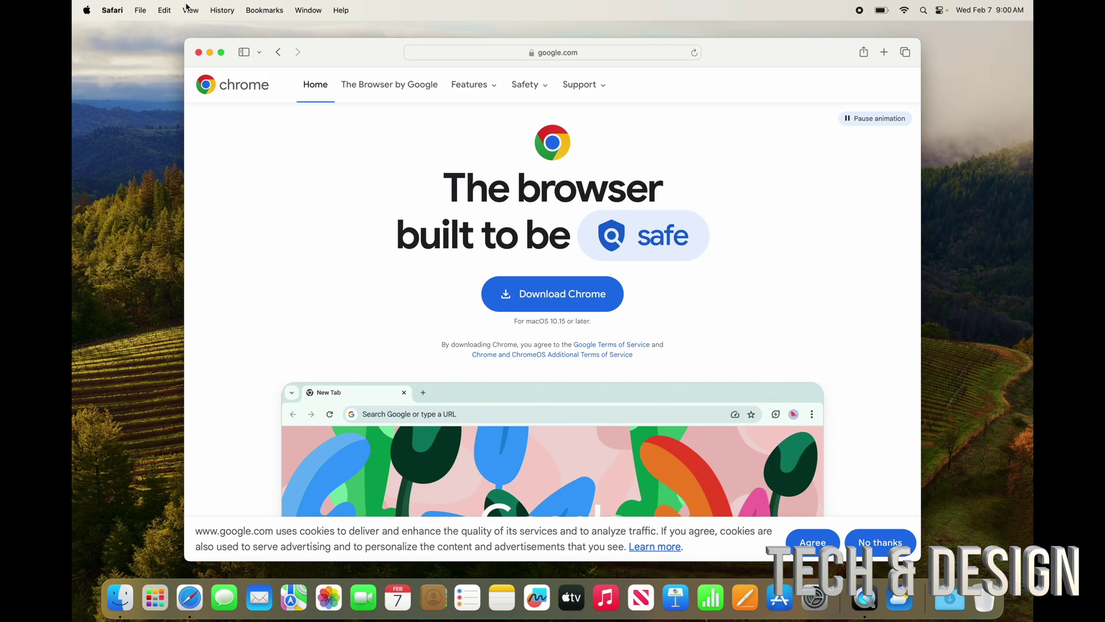
pyautogui.click(279, 53)
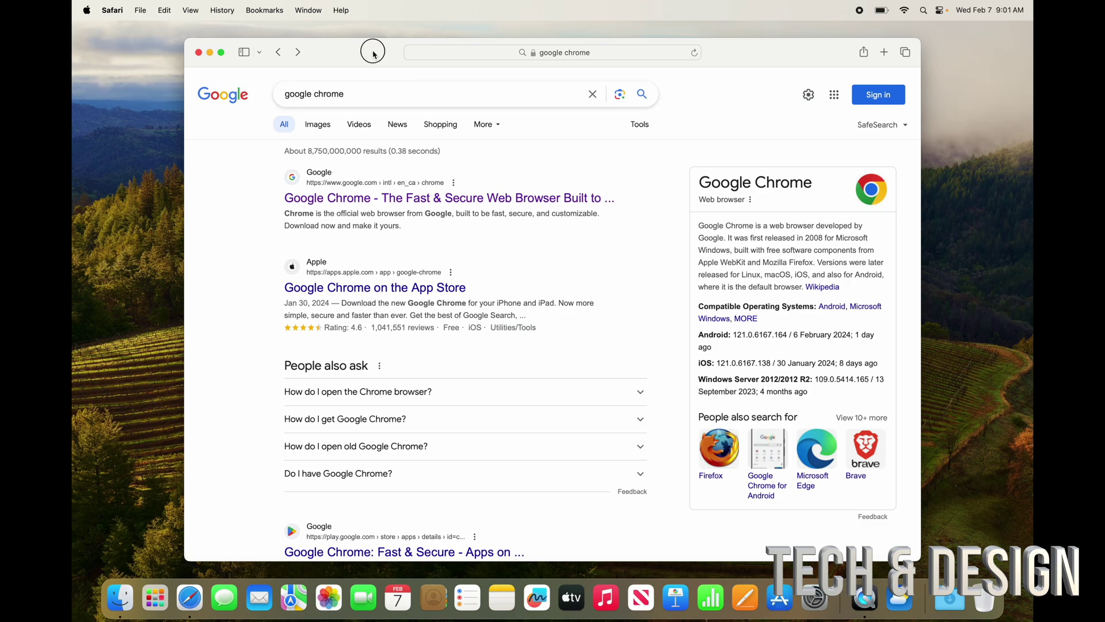
# Step: Reposition the Safari window, then hide Safari with Cmd+H
pyautogui.moveTo(372, 49); pyautogui.dragTo(420, 105)
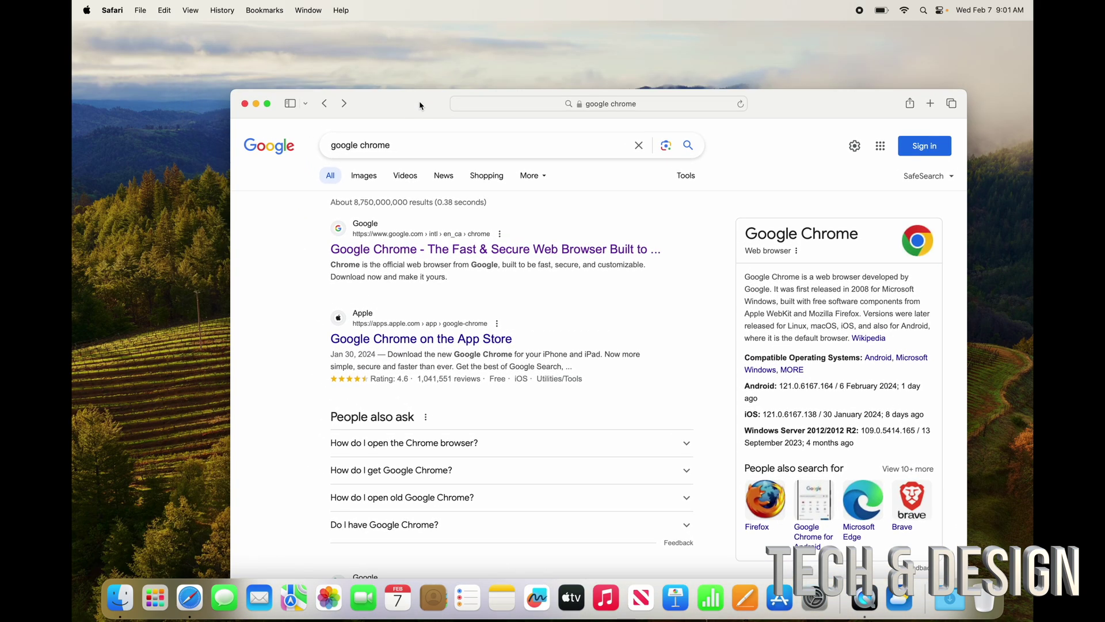
pyautogui.moveTo(421, 106); pyautogui.dragTo(328, 46)
pyautogui.click(381, 84)
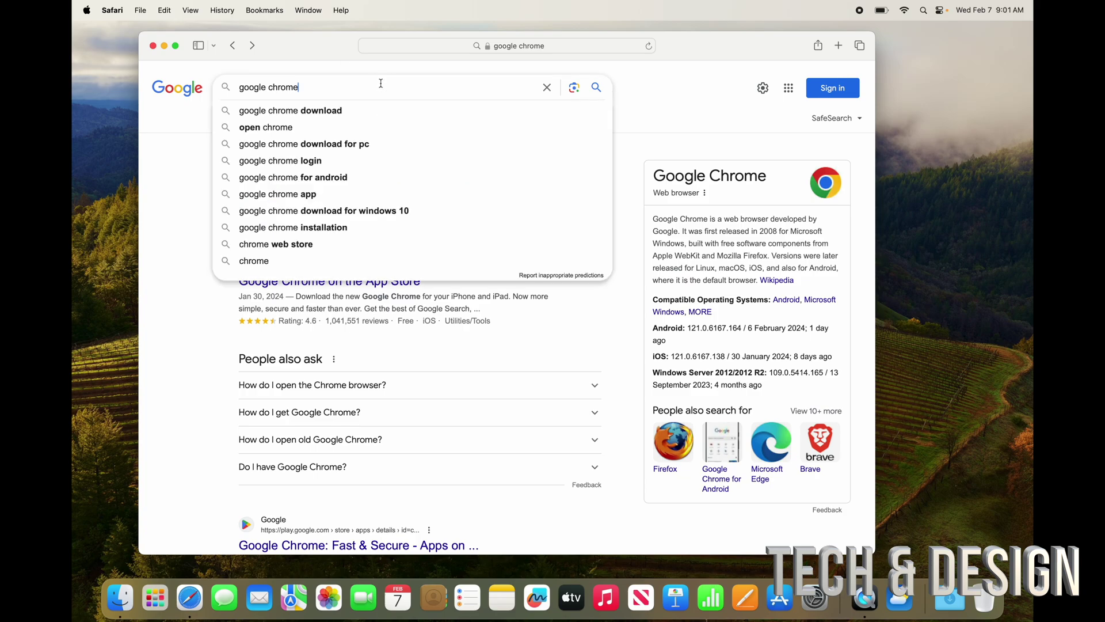
pyautogui.press('super+h')
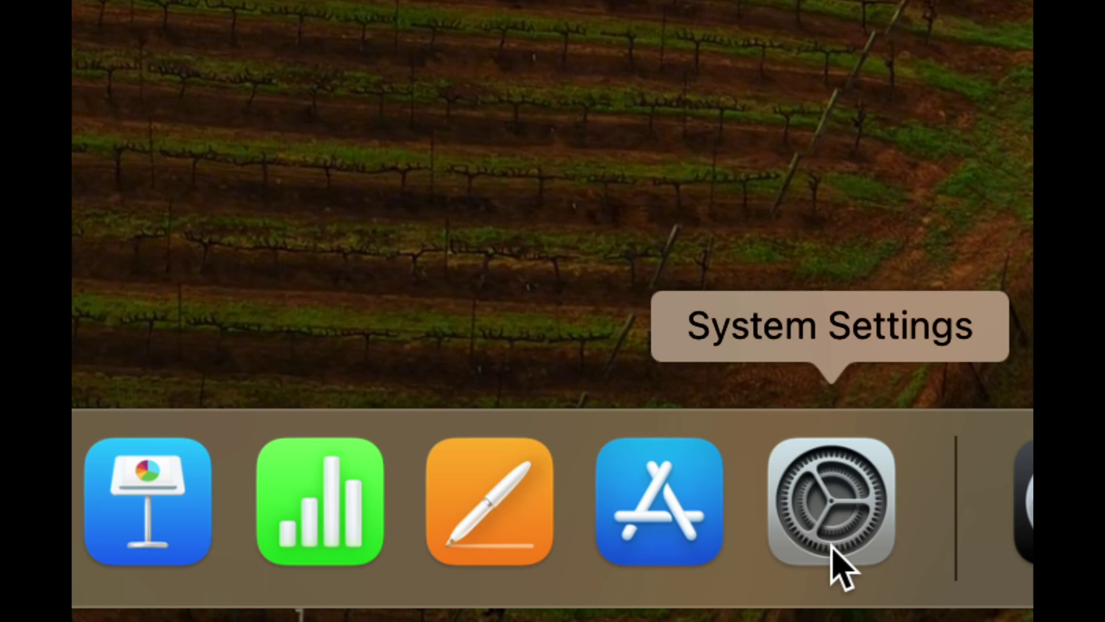
# Step: Search System Settings for 'dock' and open Desktop & Dock
pyautogui.click(834, 550)
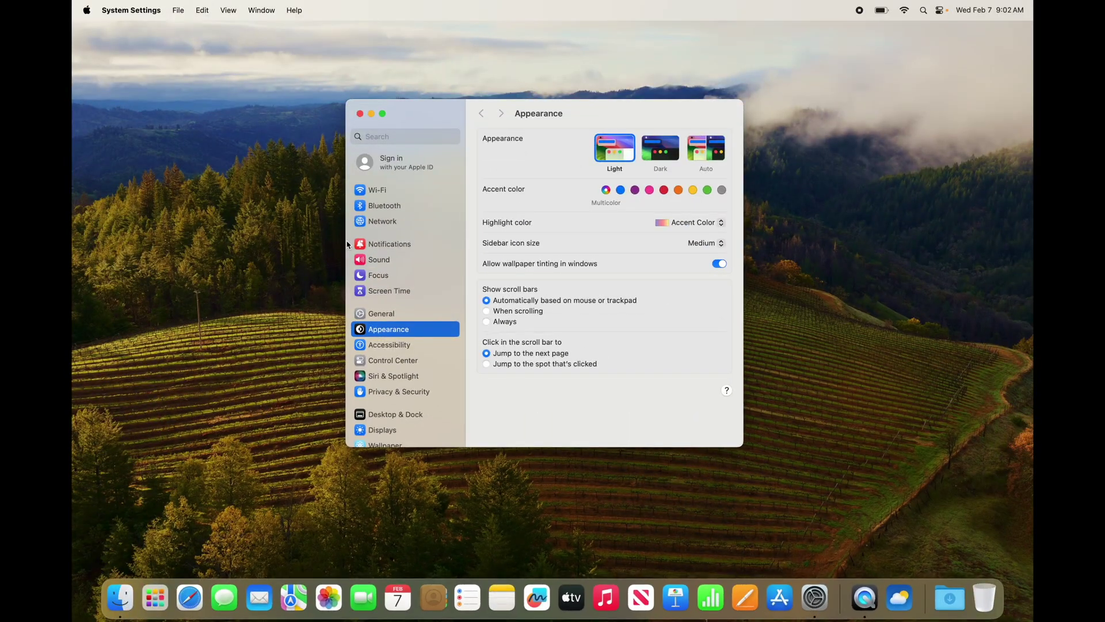
pyautogui.click(384, 136)
pyautogui.write('dock')
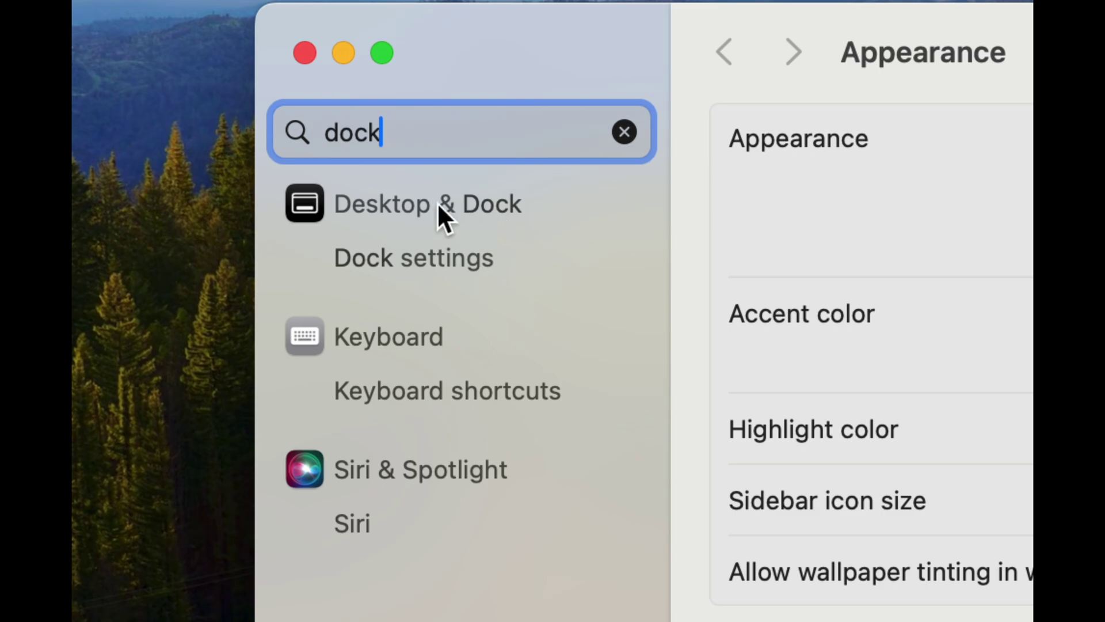
pyautogui.click(437, 204)
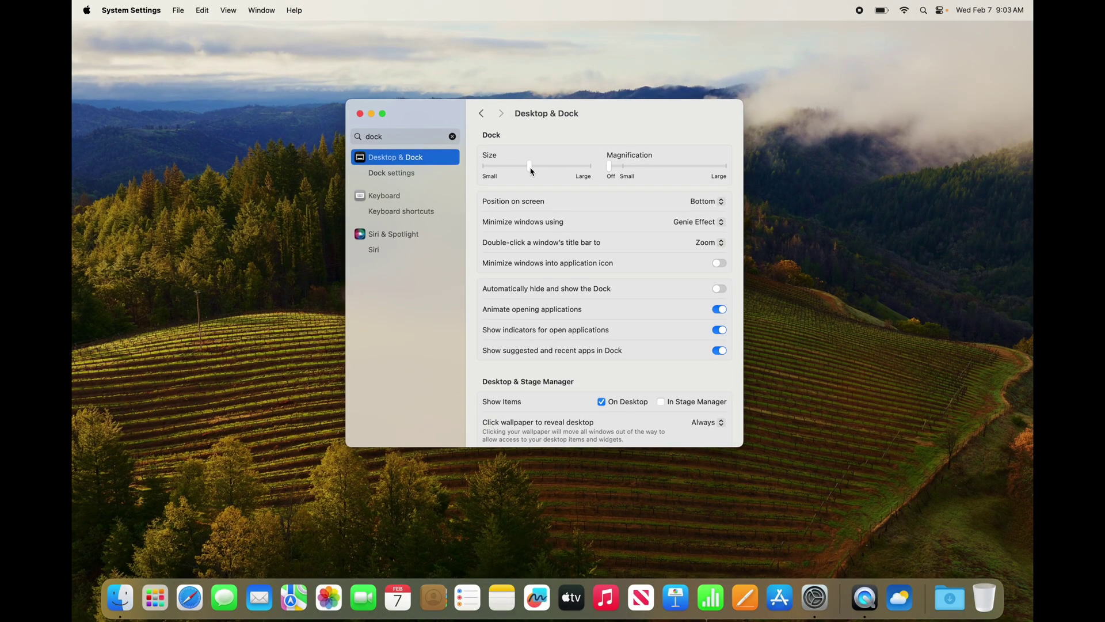
# Step: Leave the Dock at mid size with magnification on, then close System Settings
pyautogui.moveTo(531, 171)
pyautogui.mouseDown()
pyautogui.moveTo(598, 169)
pyautogui.moveTo(480, 170)
pyautogui.moveTo(531, 171)
pyautogui.moveTo(491, 168)
pyautogui.moveTo(537, 170)
pyautogui.moveTo(487, 170)
pyautogui.moveTo(527, 177)
pyautogui.moveTo(475, 182)
pyautogui.moveTo(494, 167)
pyautogui.moveTo(537, 175)
pyautogui.mouseUp()
pyautogui.moveTo(612, 171); pyautogui.dragTo(627, 171)
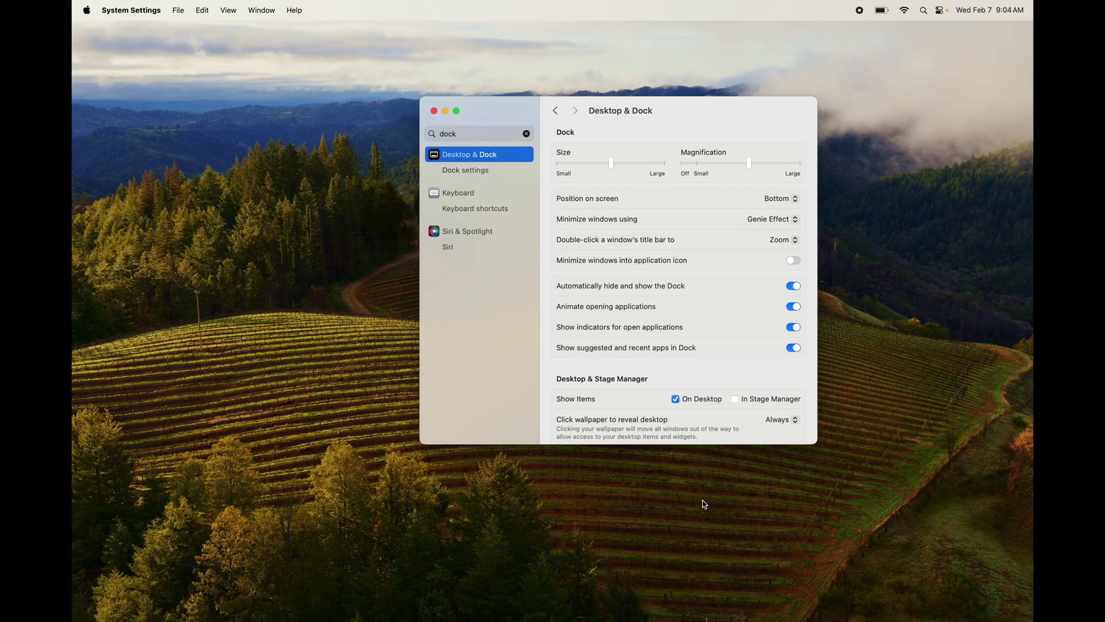
pyautogui.click(434, 111)
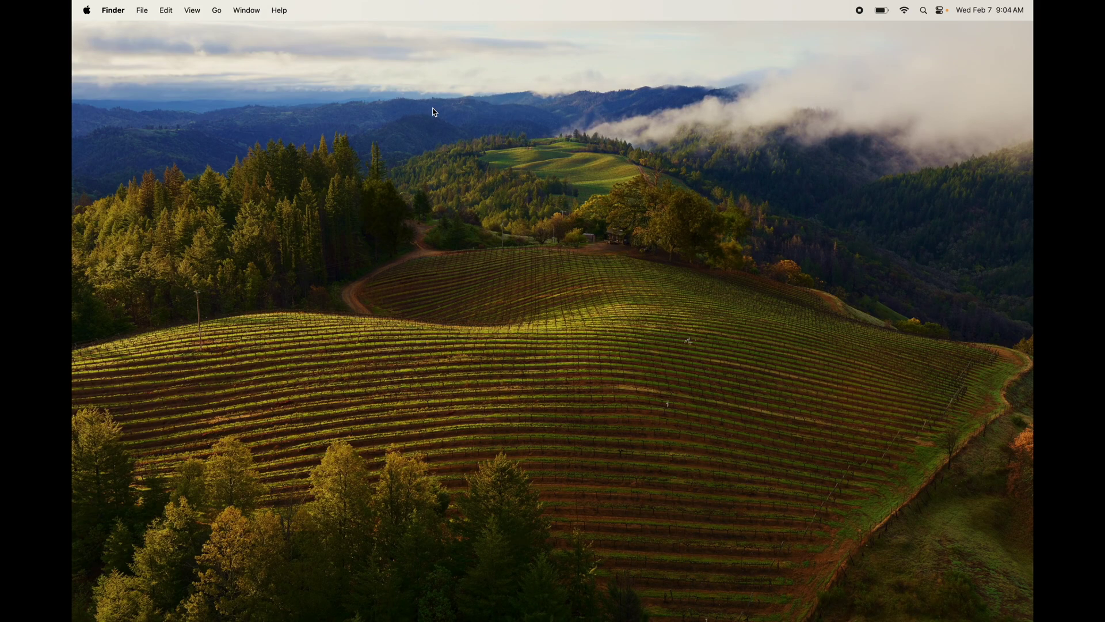
# Step: Drag the News icon out of the Dock so Music sits beside Keynote
pyautogui.moveTo(646, 620)
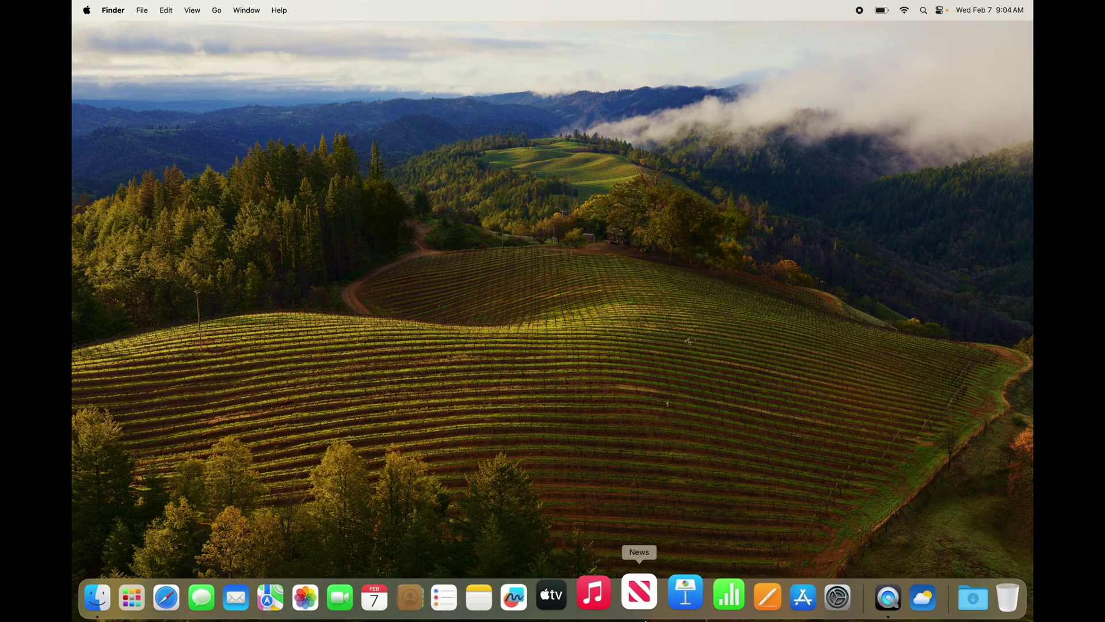
pyautogui.moveTo(511, 620)
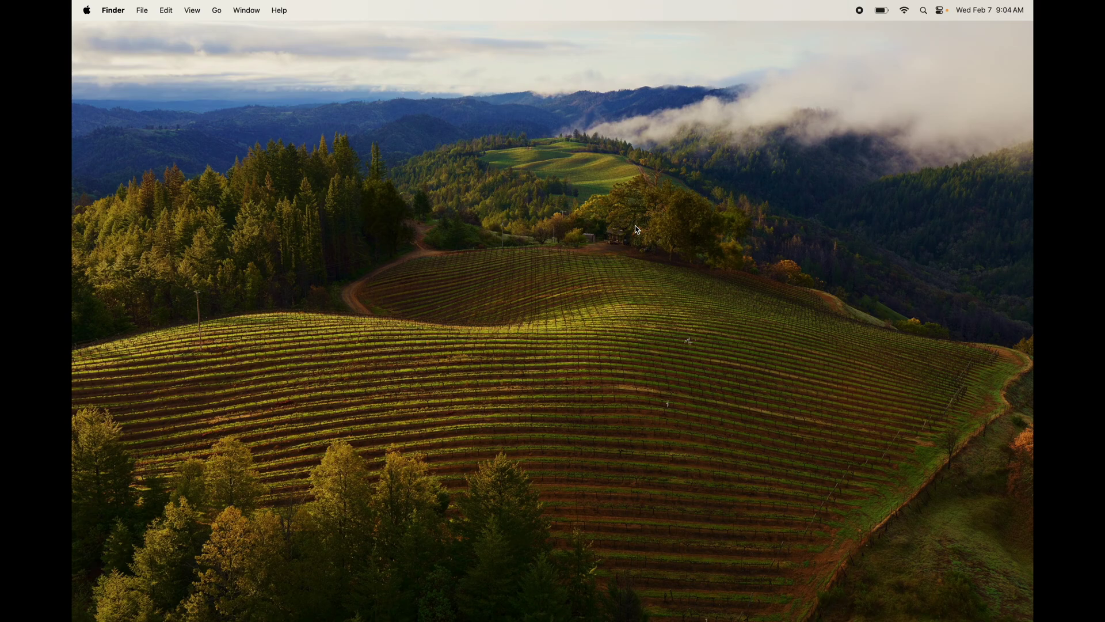
pyautogui.moveTo(604, 620)
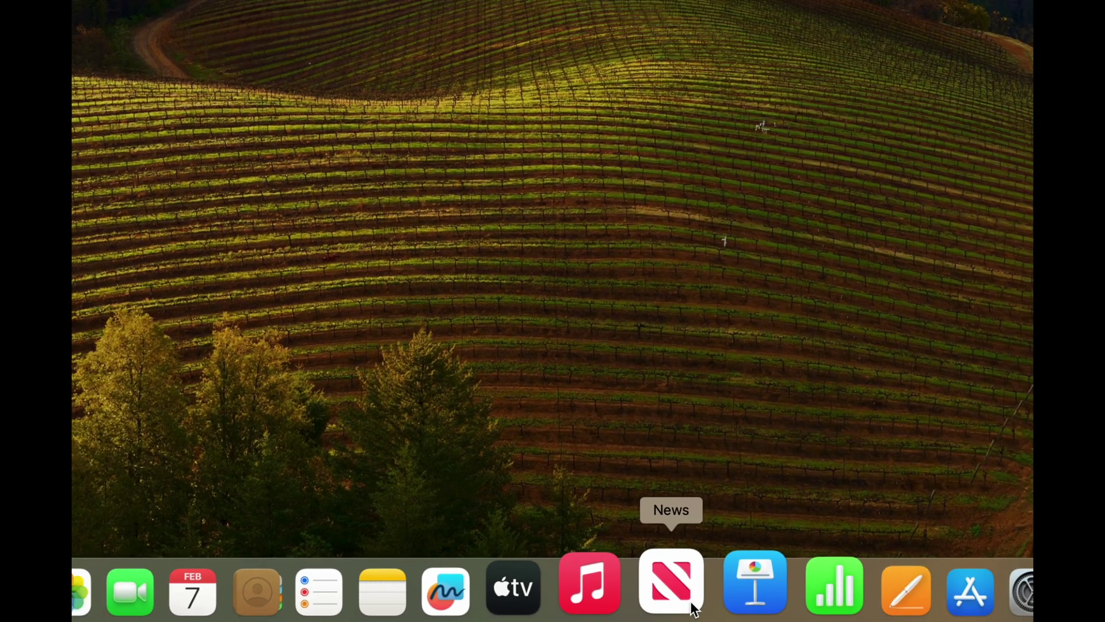
pyautogui.moveTo(694, 609); pyautogui.dragTo(656, 302)
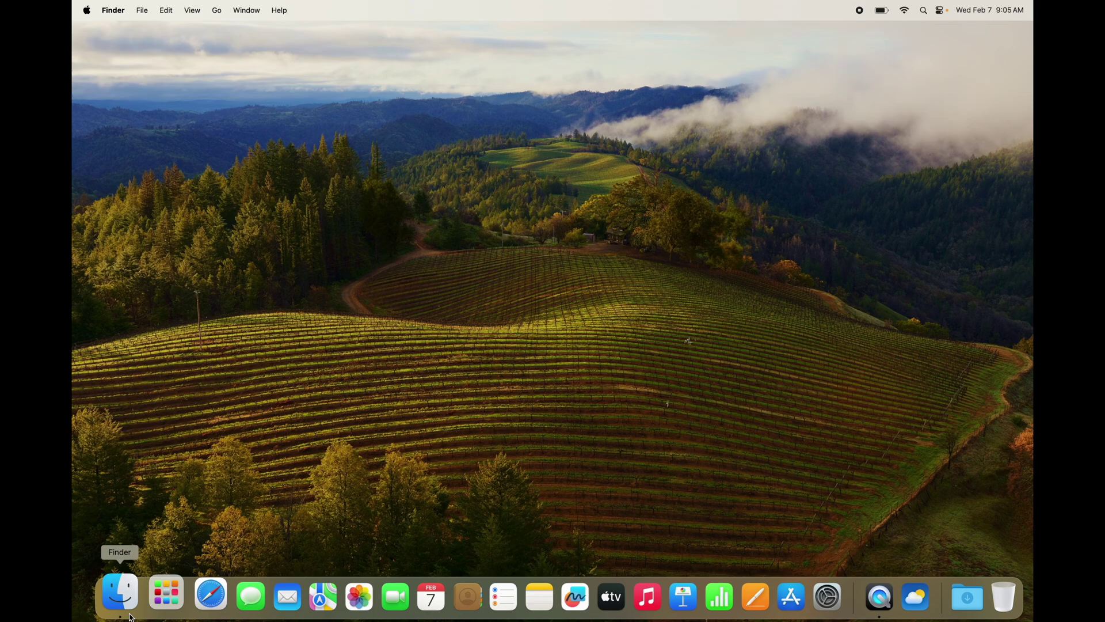
# Step: Open the Applications folder in a new Finder window, moved up-left and enlarged
pyautogui.click(131, 617)
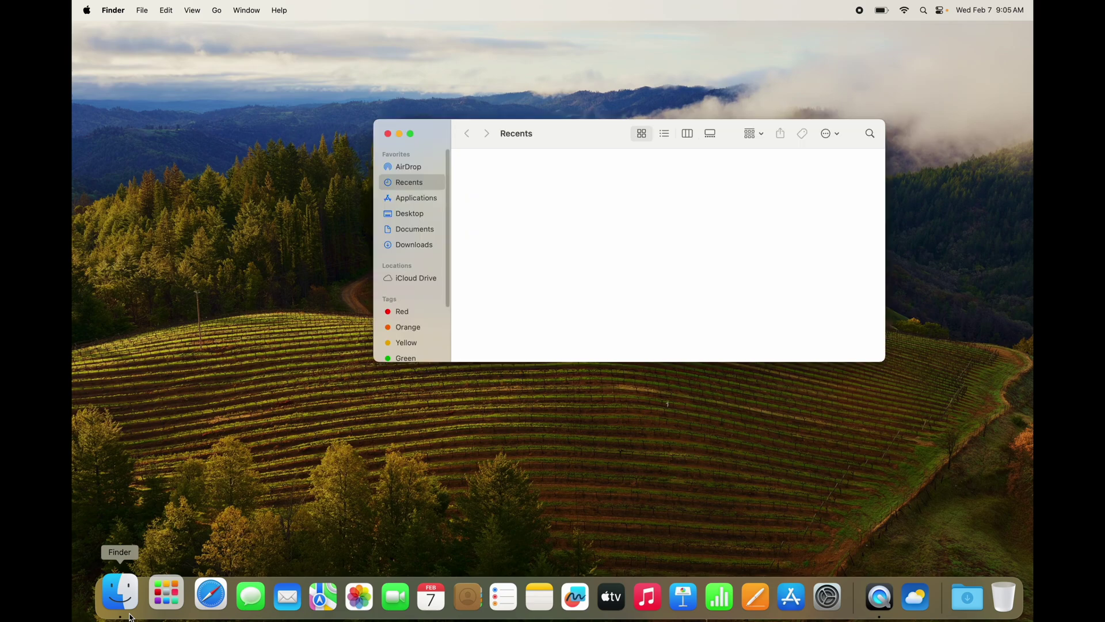
pyautogui.click(417, 200)
pyautogui.moveTo(565, 132); pyautogui.dragTo(491, 109)
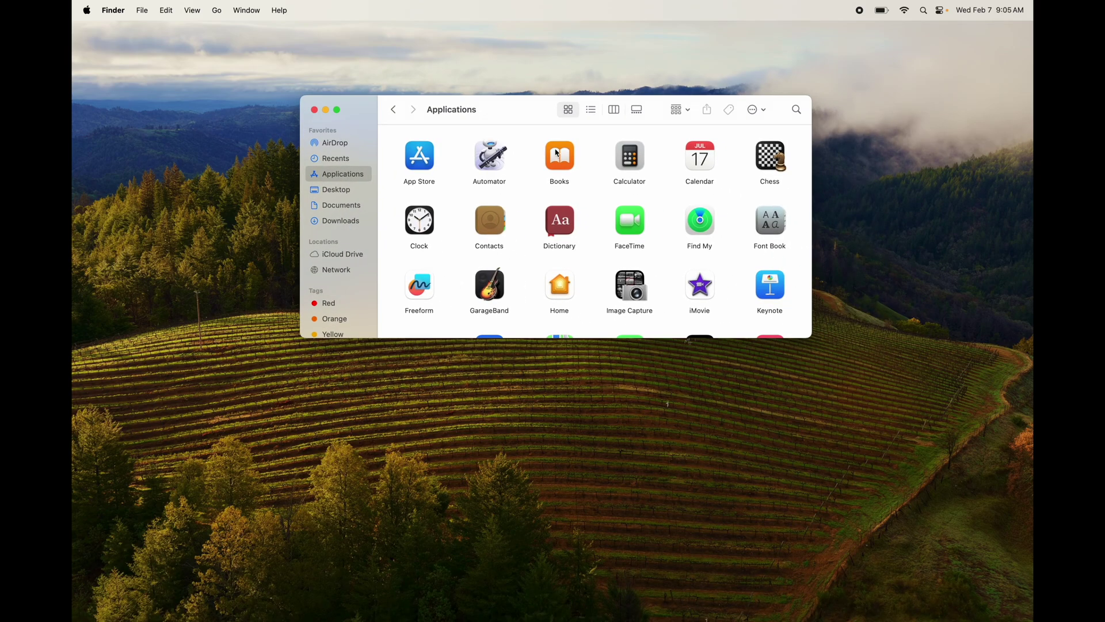
pyautogui.scroll(-5, 618, 196)
pyautogui.scroll(8, 617, 197)
pyautogui.moveTo(812, 339); pyautogui.dragTo(982, 435)
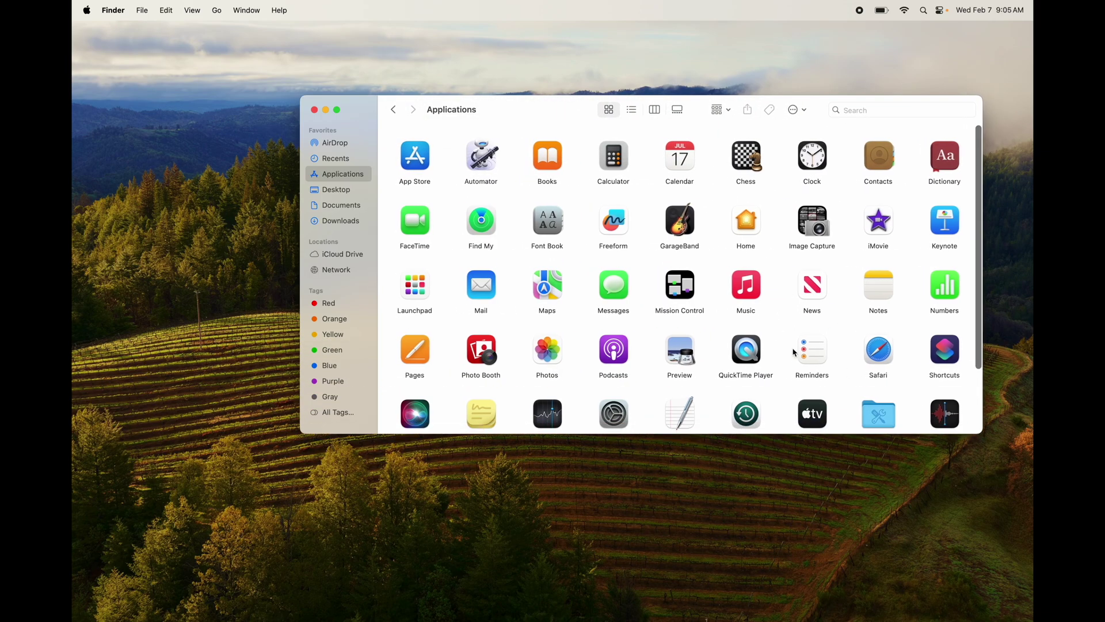
# Step: Pin Weather and Voice Memos to the Dock beside Freeform
pyautogui.scroll(-3, 795, 352)
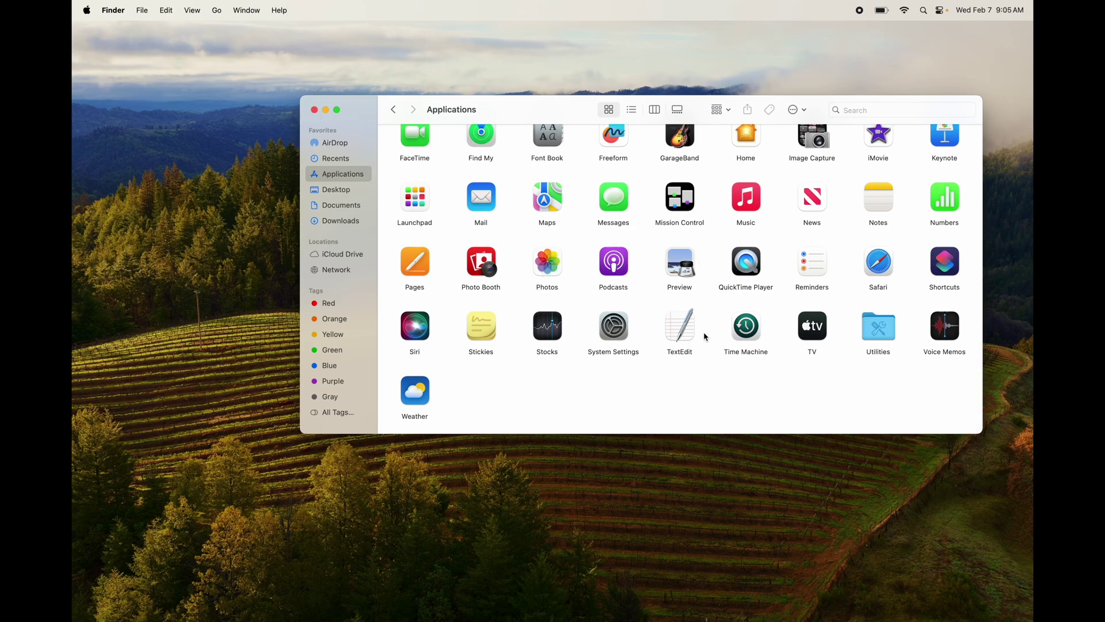
pyautogui.moveTo(414, 391); pyautogui.dragTo(570, 596)
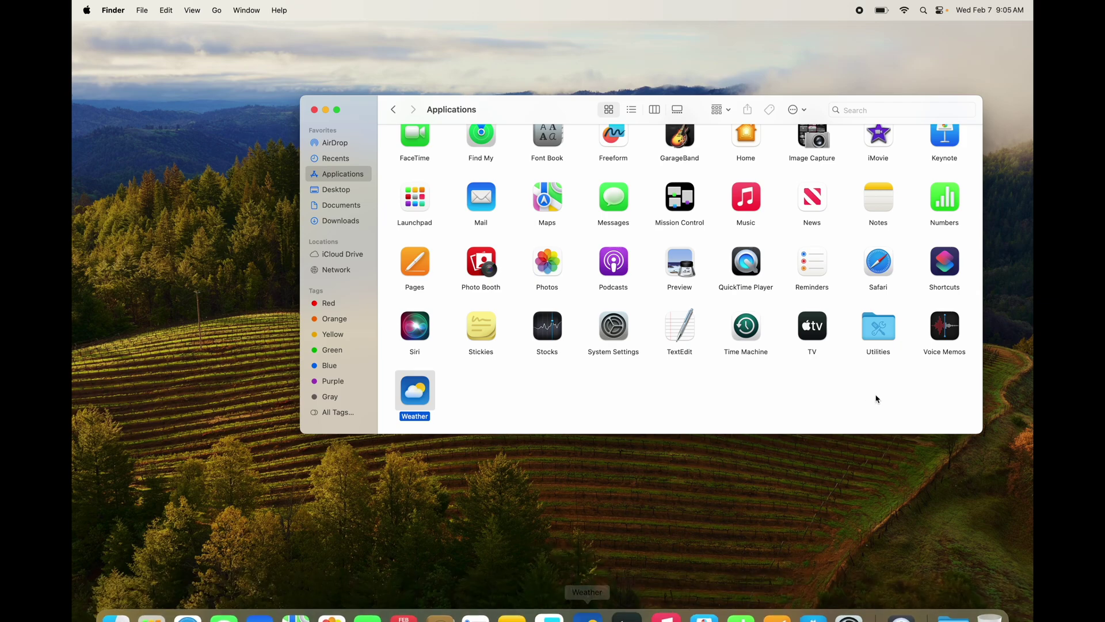
pyautogui.moveTo(945, 326); pyautogui.dragTo(607, 587)
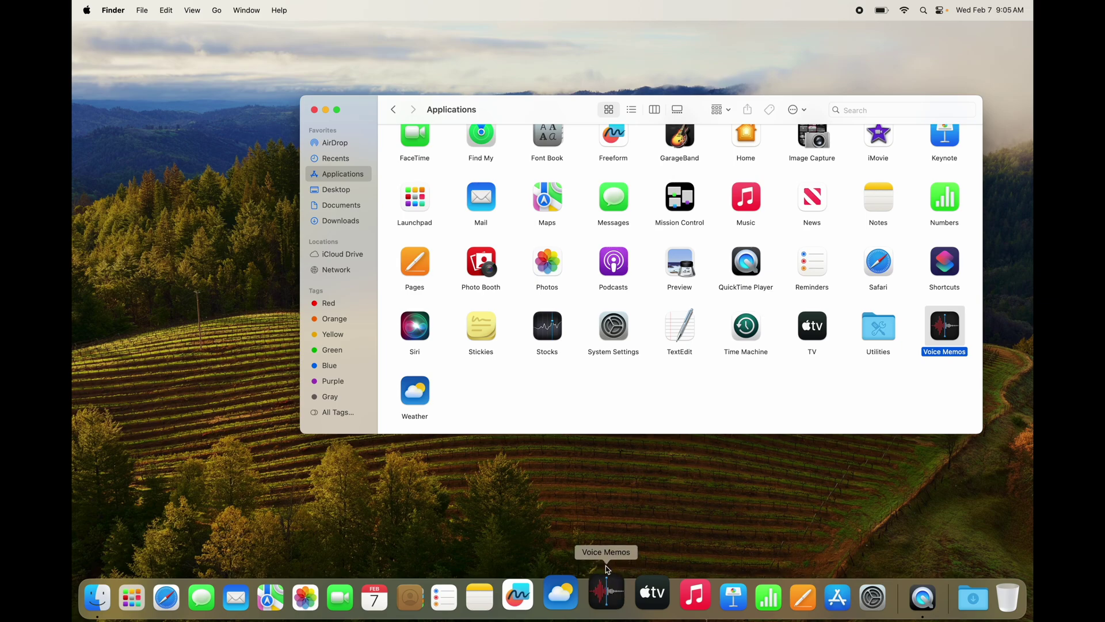
# Step: Remove Voice Memos, Reminders and Freeform from the Dock, then reopen Applications
pyautogui.click(314, 109)
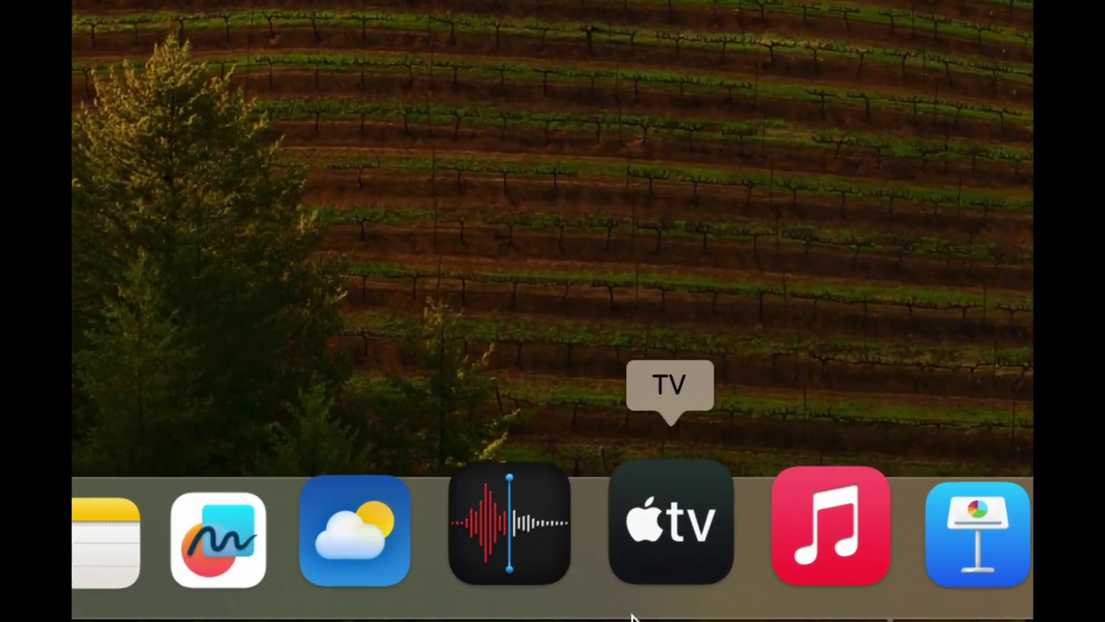
pyautogui.moveTo(521, 575); pyautogui.dragTo(295, 214)
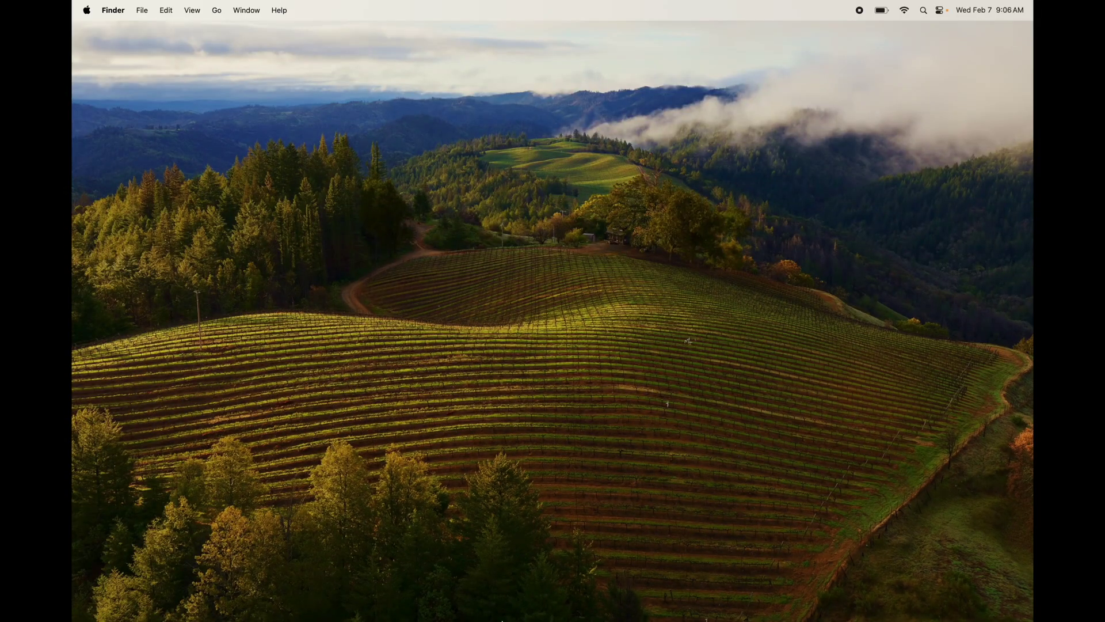
pyautogui.moveTo(502, 619)
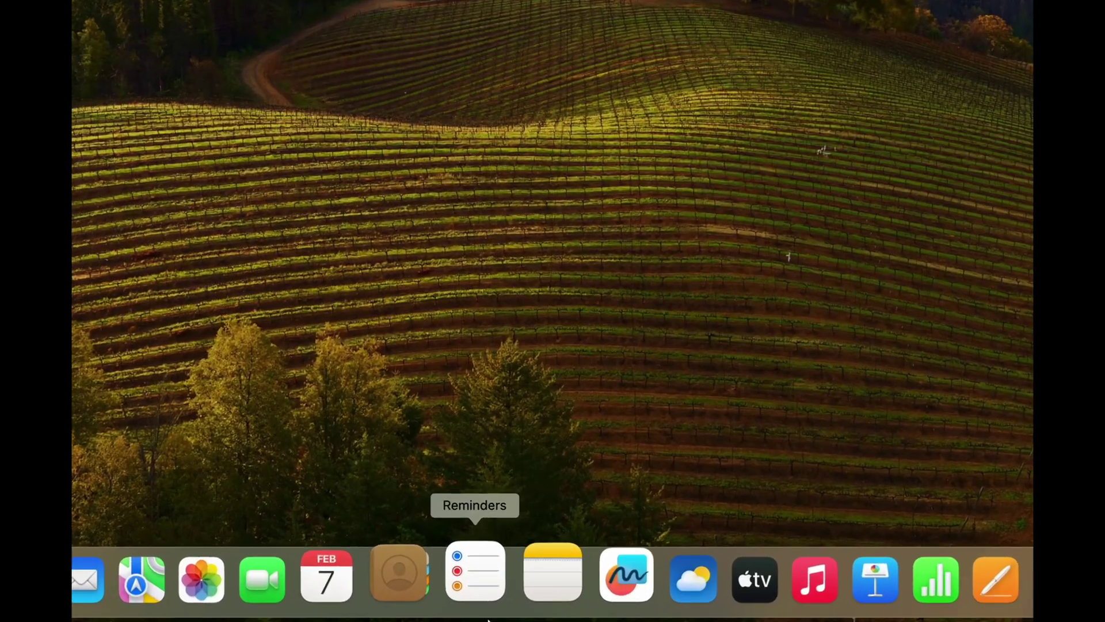
pyautogui.moveTo(479, 600); pyautogui.dragTo(509, 322)
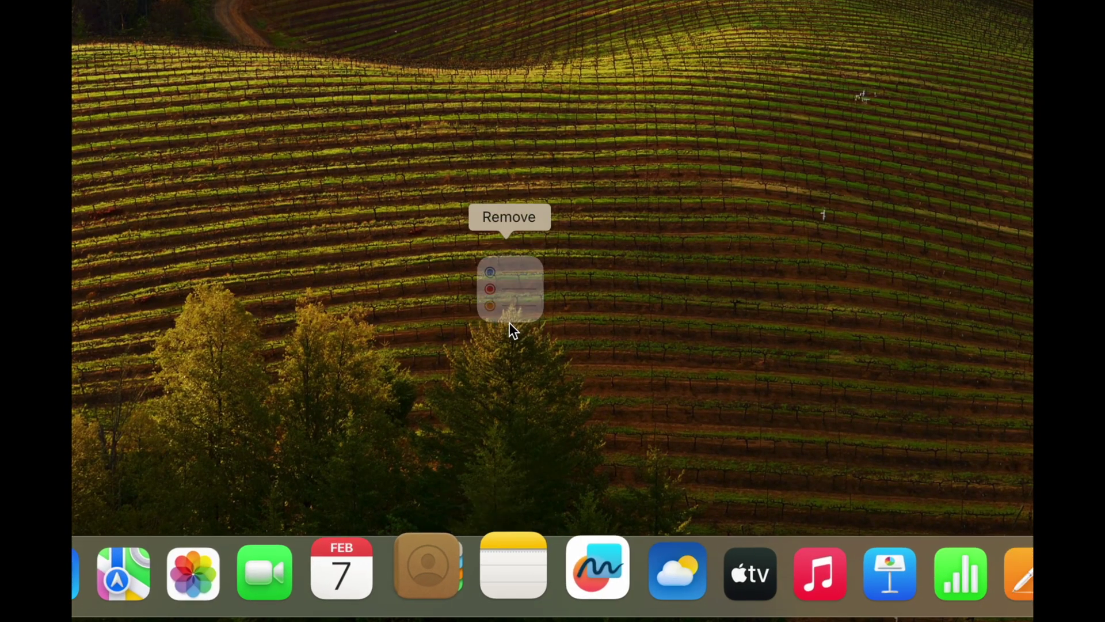
pyautogui.moveTo(506, 617)
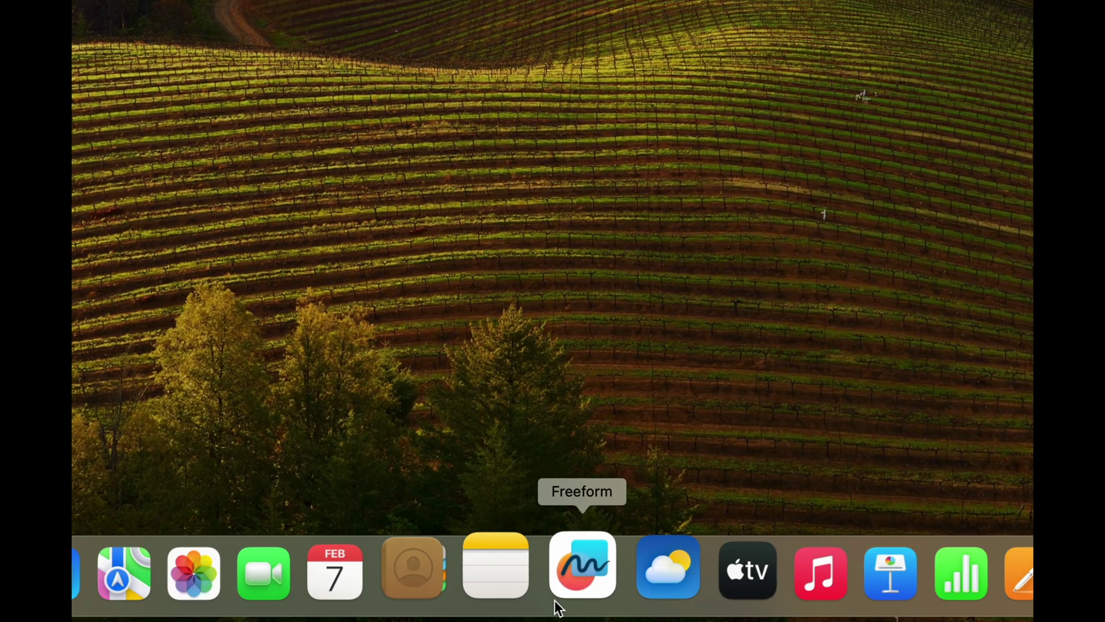
pyautogui.moveTo(554, 600); pyautogui.dragTo(566, 336)
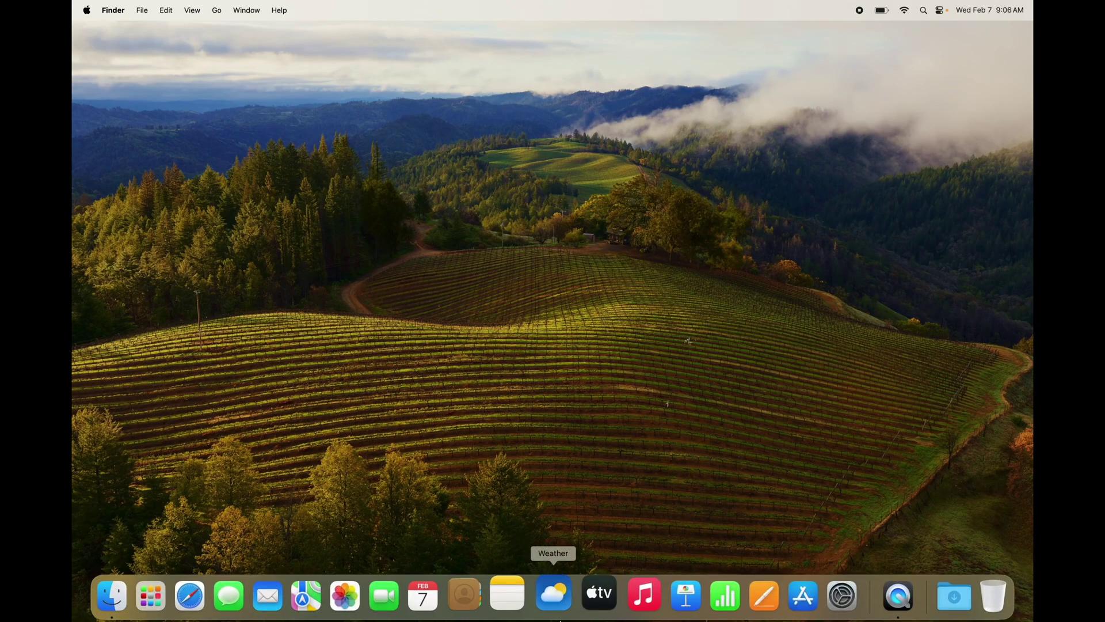
pyautogui.click(552, 593)
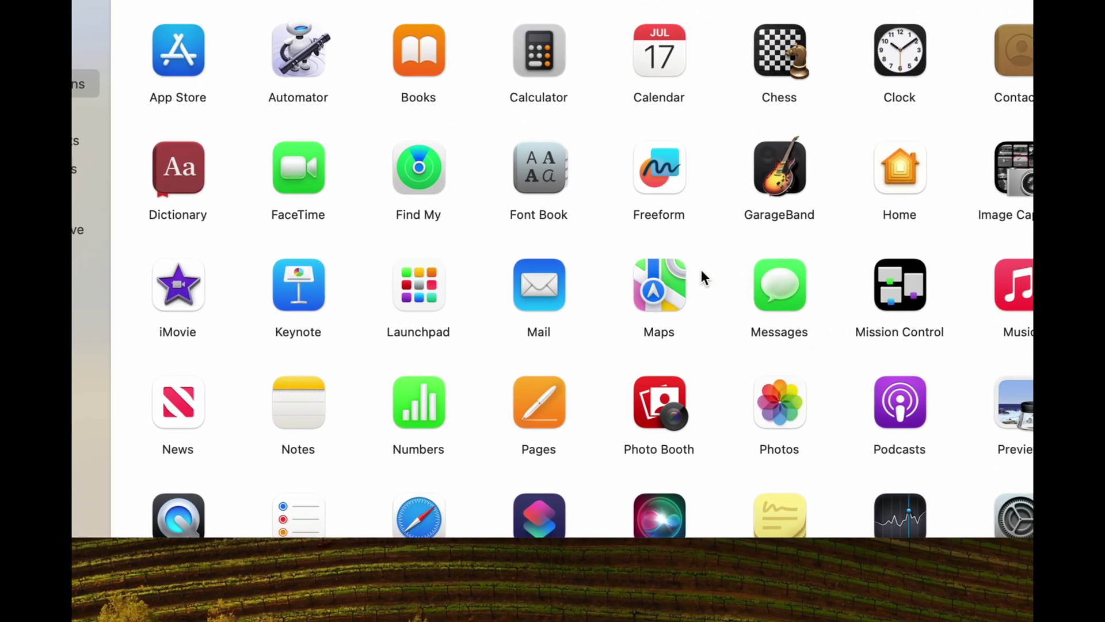
# Step: Drag Keynote from Applications into the Trash, authorizing with the admin password
pyautogui.click(320, 292)
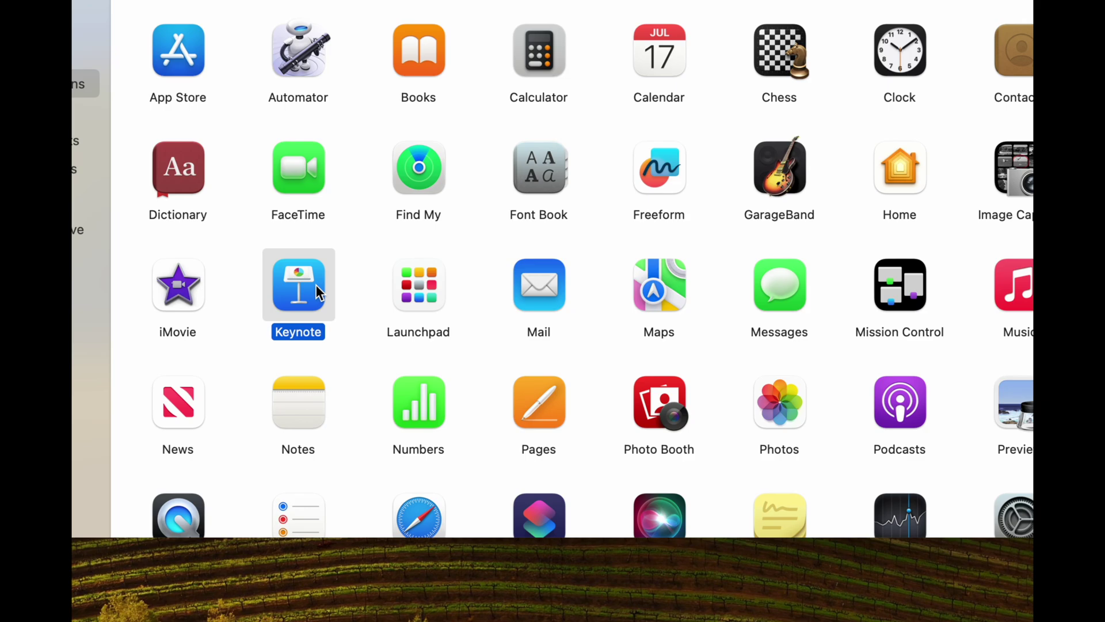
pyautogui.rightClick(320, 291)
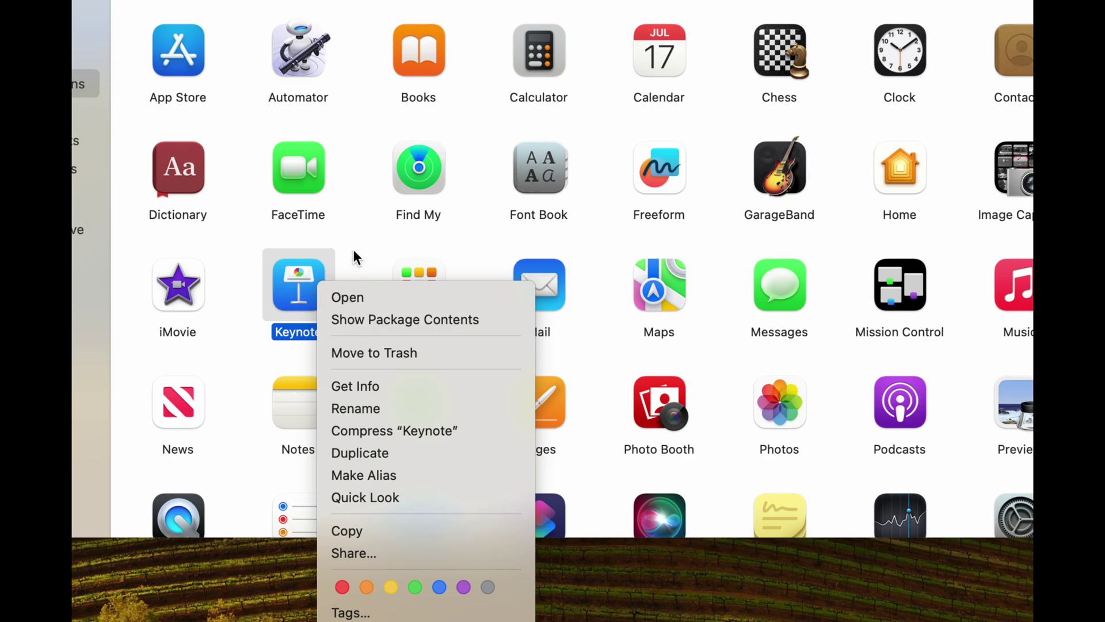
pyautogui.click(333, 268)
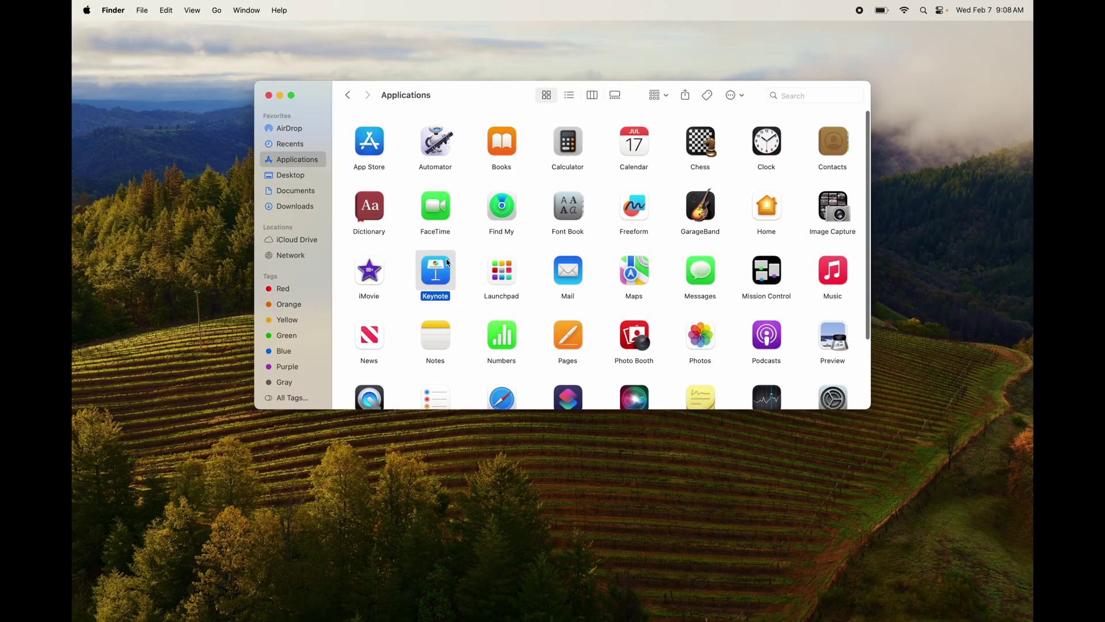
pyautogui.moveTo(310, 267); pyautogui.dragTo(800, 323)
pyautogui.moveTo(714, 292); pyautogui.dragTo(976, 593)
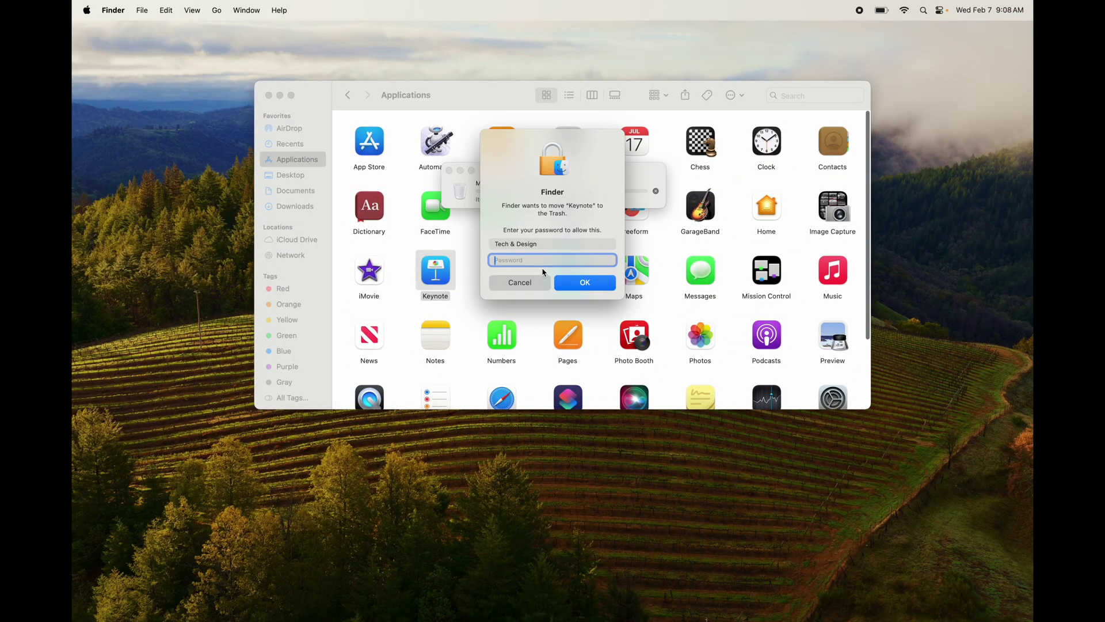
pyautogui.click(583, 283)
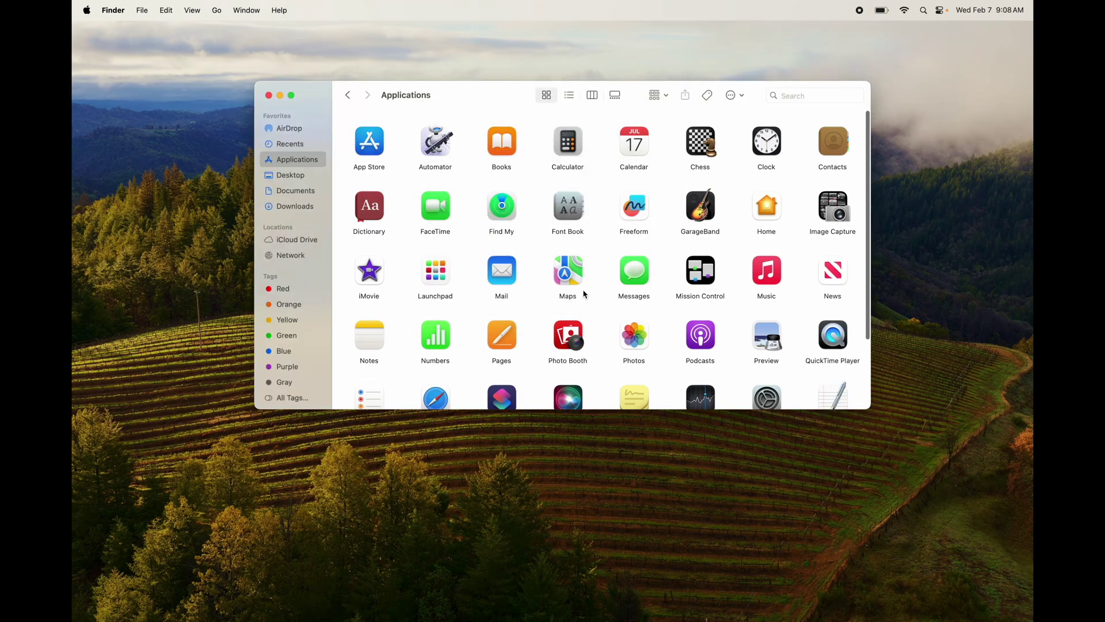
# Step: Empty the Trash from its Dock menu and confirm the permanent erase
pyautogui.moveTo(632, 598)
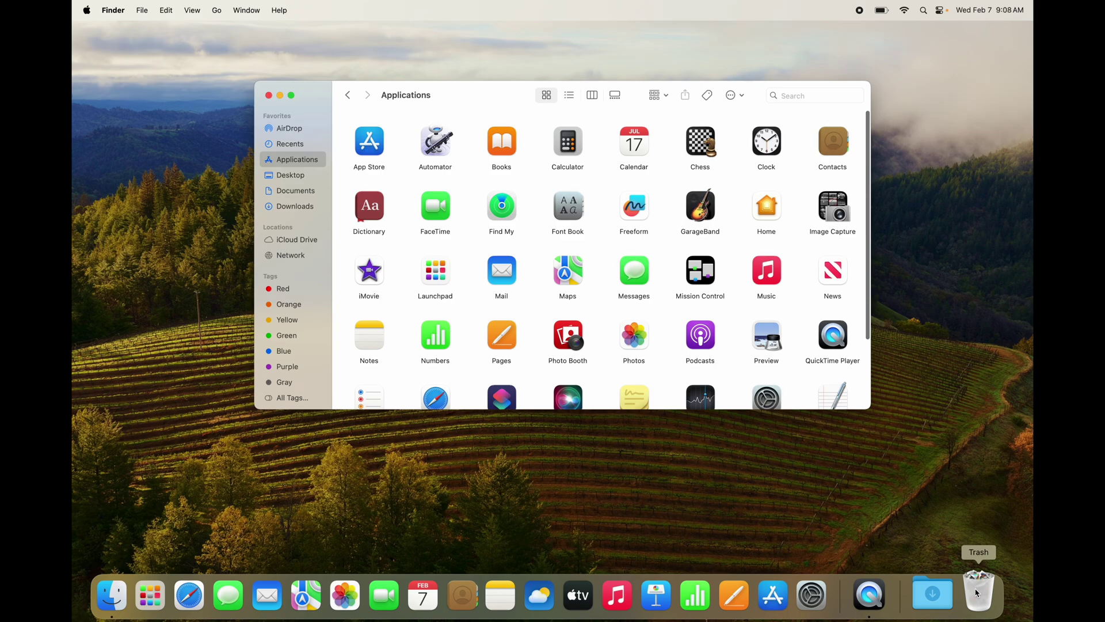
pyautogui.rightClick(977, 592)
pyautogui.click(987, 546)
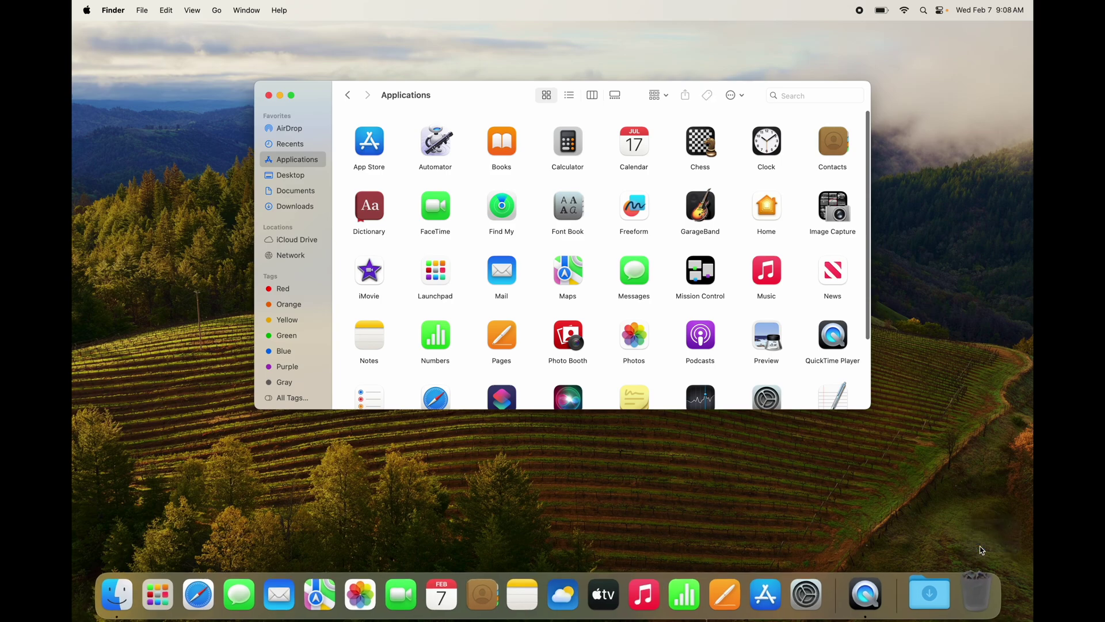
pyautogui.click(576, 253)
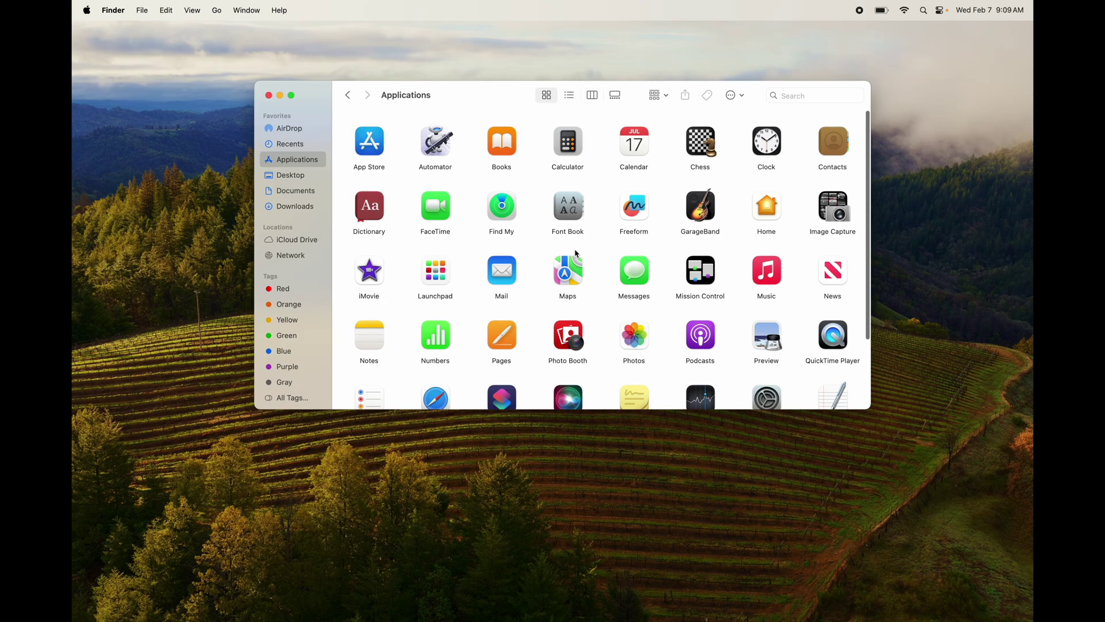
# Step: Drag Pages into the Trash, authorizing with the admin password
pyautogui.scroll(-5, 576, 253)
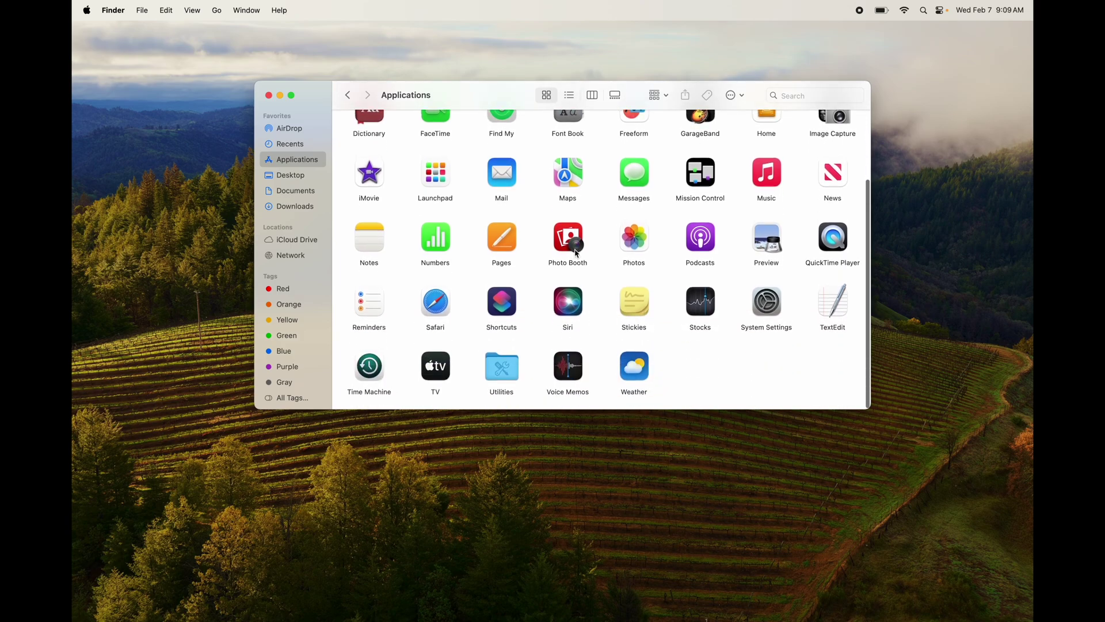
pyautogui.scroll(5, 576, 253)
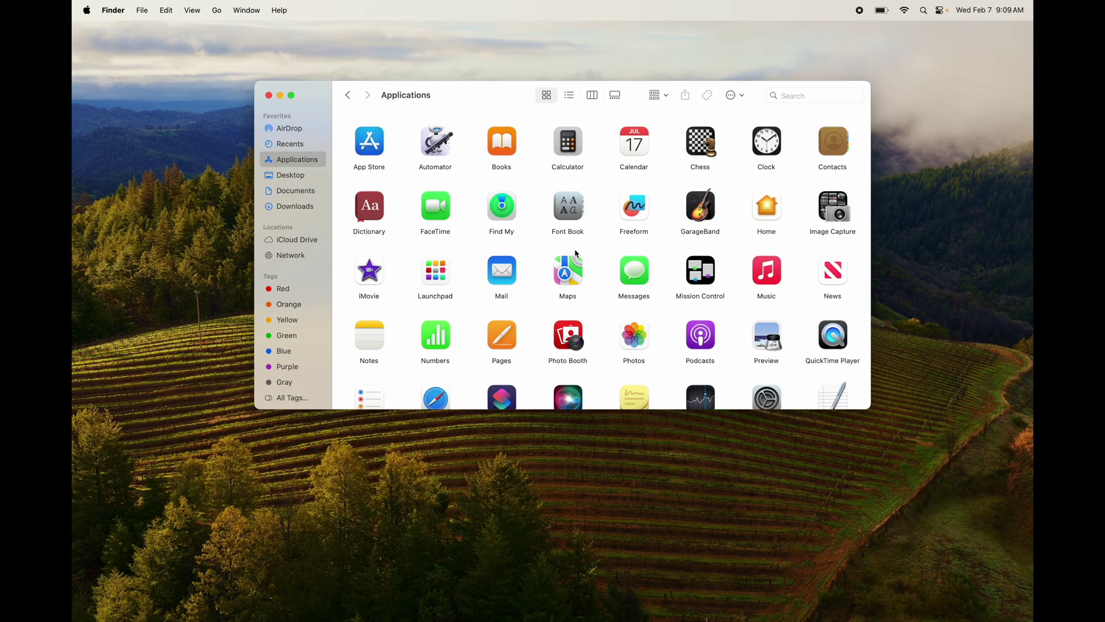
pyautogui.scroll(-5, 576, 253)
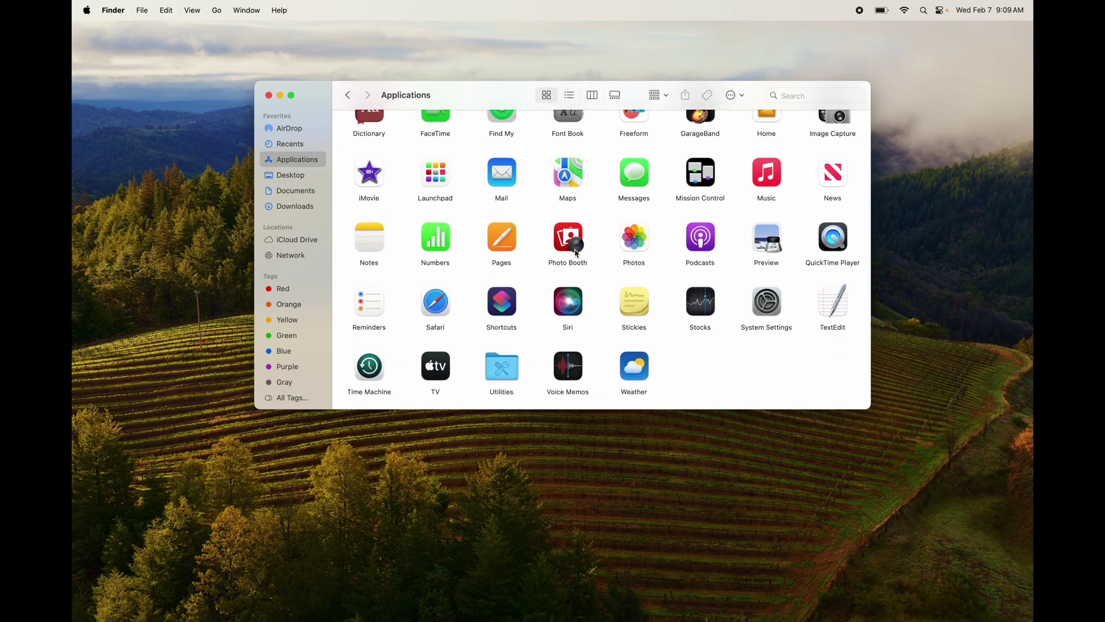
pyautogui.moveTo(501, 237); pyautogui.dragTo(981, 598)
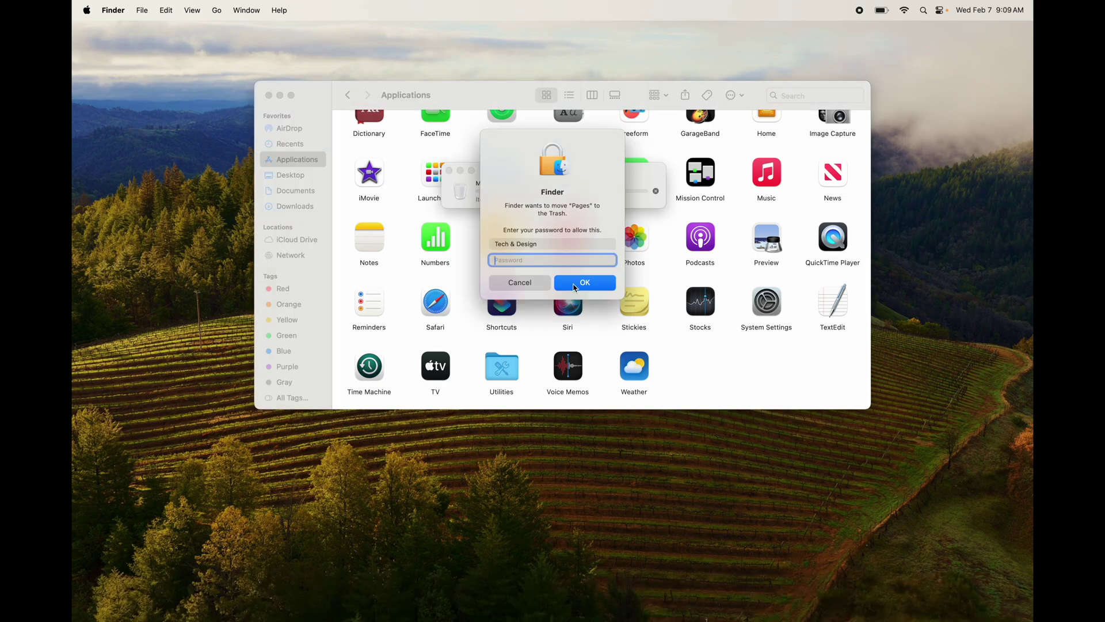
pyautogui.write('••••')
pyautogui.click(575, 284)
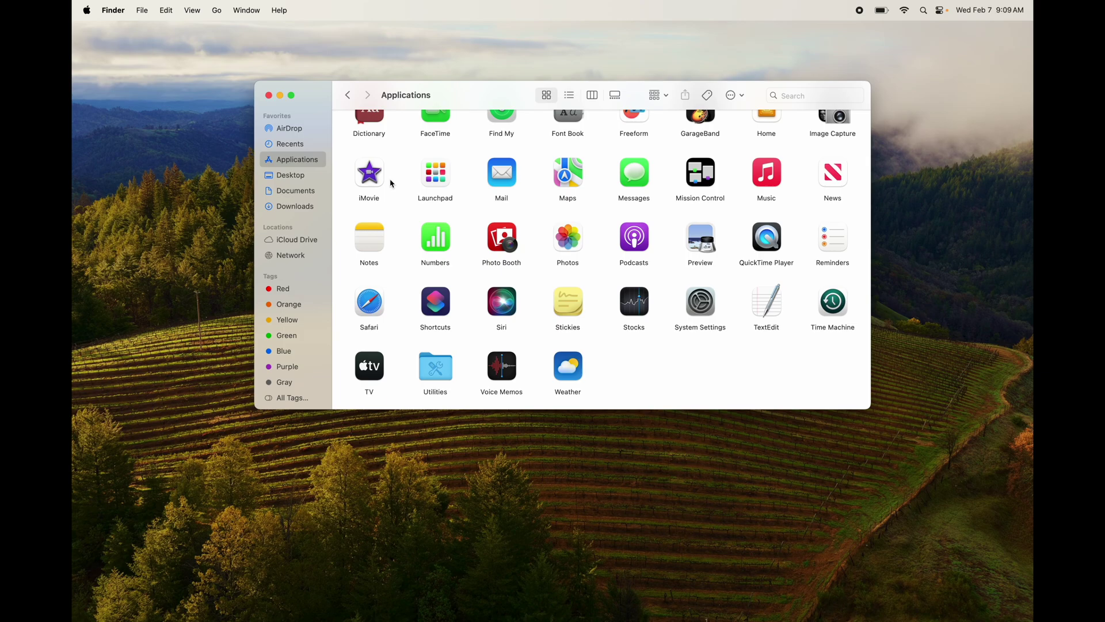
# Step: Delete iMovie with Cmd+Delete and confirm with the admin password
pyautogui.click(379, 181)
pyautogui.press('super+BackSpace')
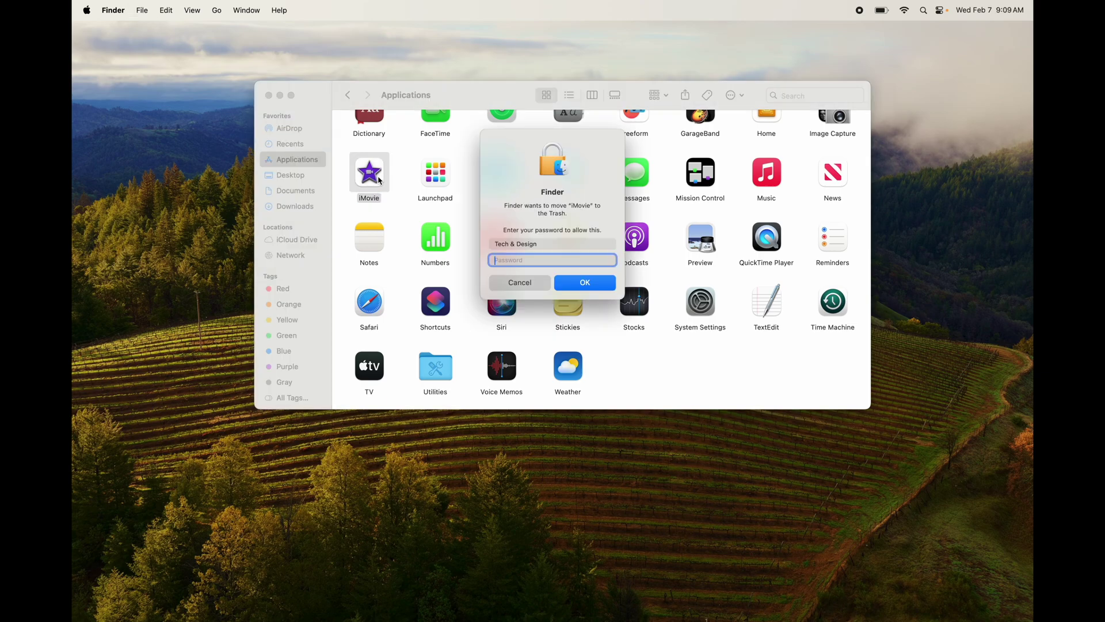
pyautogui.write('••••')
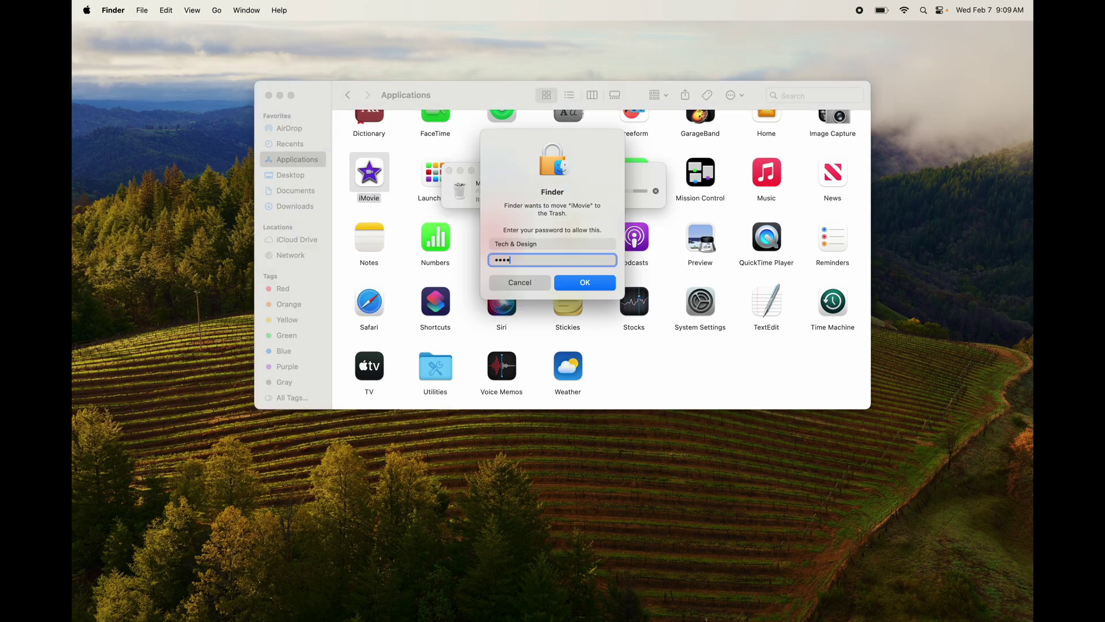
pyautogui.press('Return')
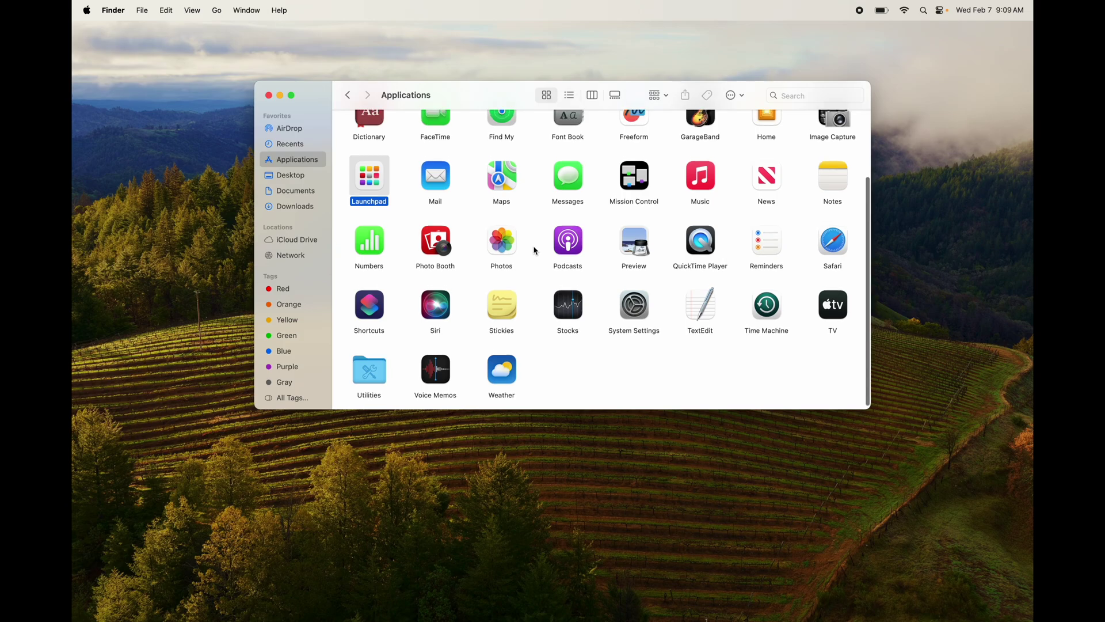
pyautogui.scroll(4, 535, 248)
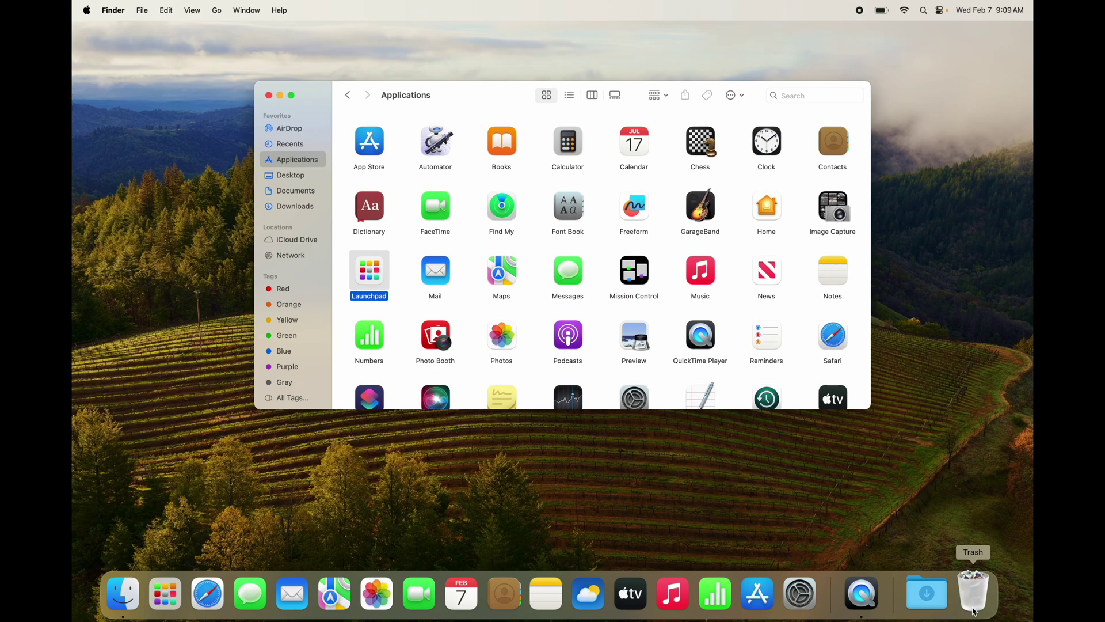
# Step: Empty the Trash from the Dock, confirm, and close the Applications window
pyautogui.rightClick(974, 611)
pyautogui.click(987, 547)
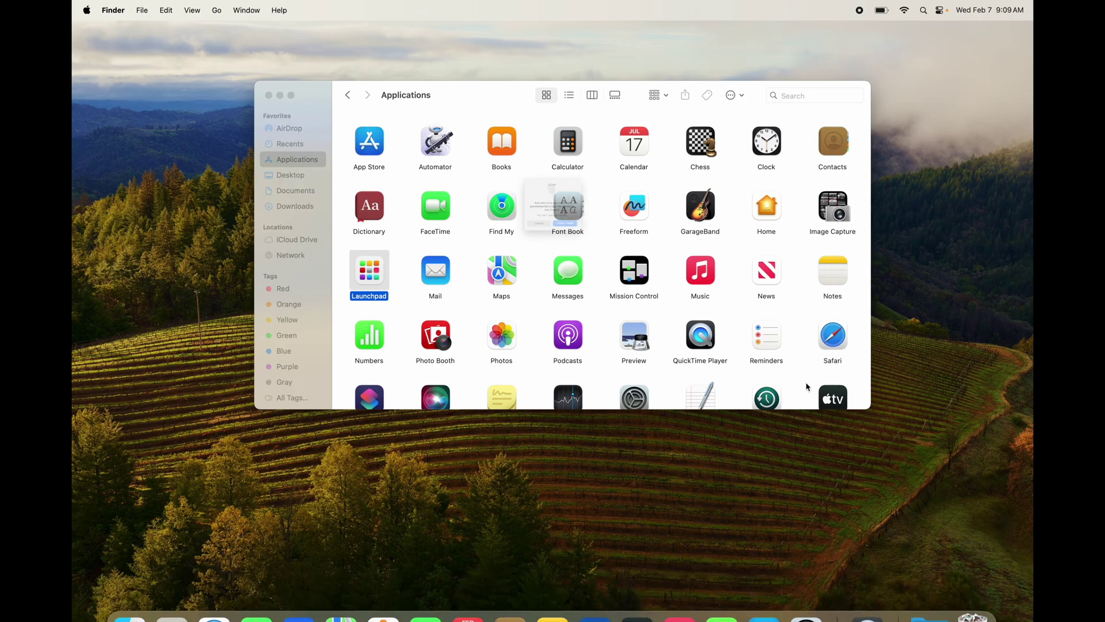
pyautogui.click(578, 253)
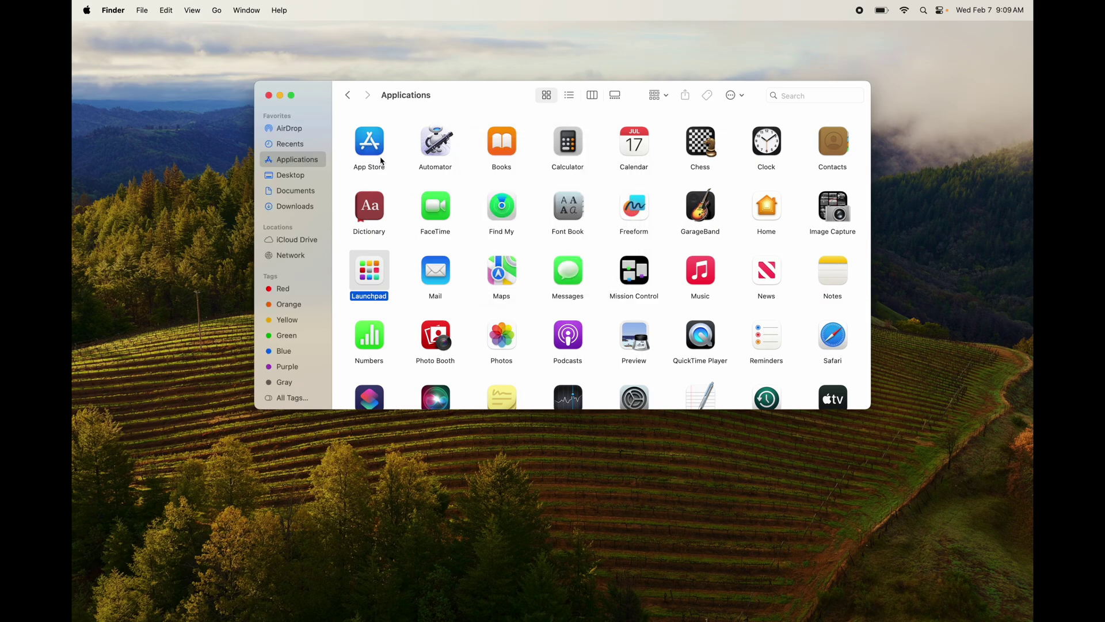
pyautogui.click(269, 95)
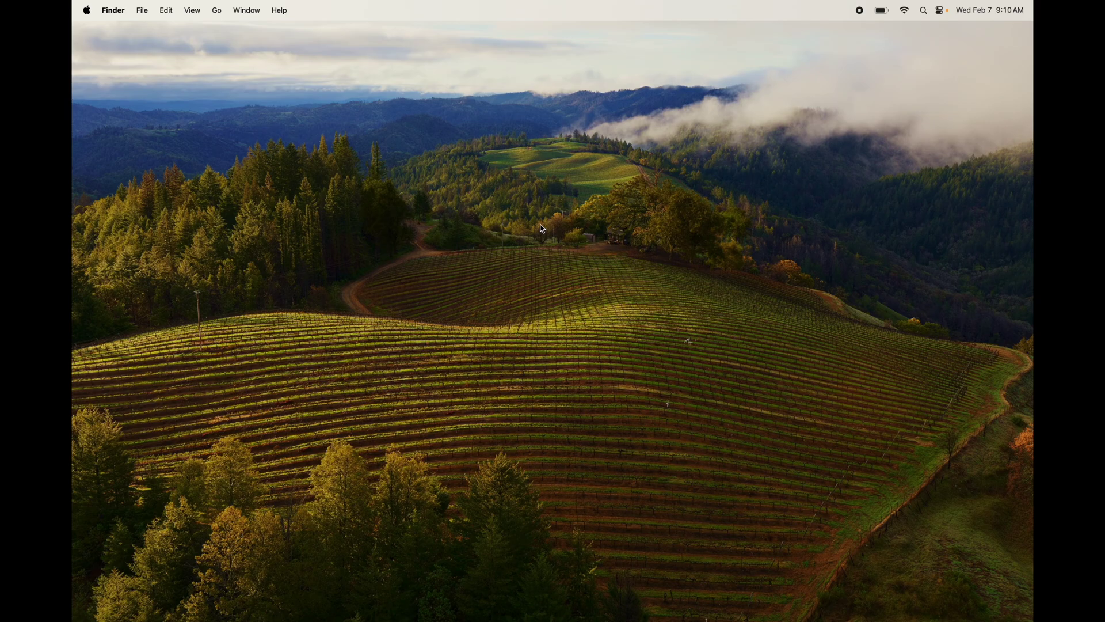
pyautogui.rightClick(542, 228)
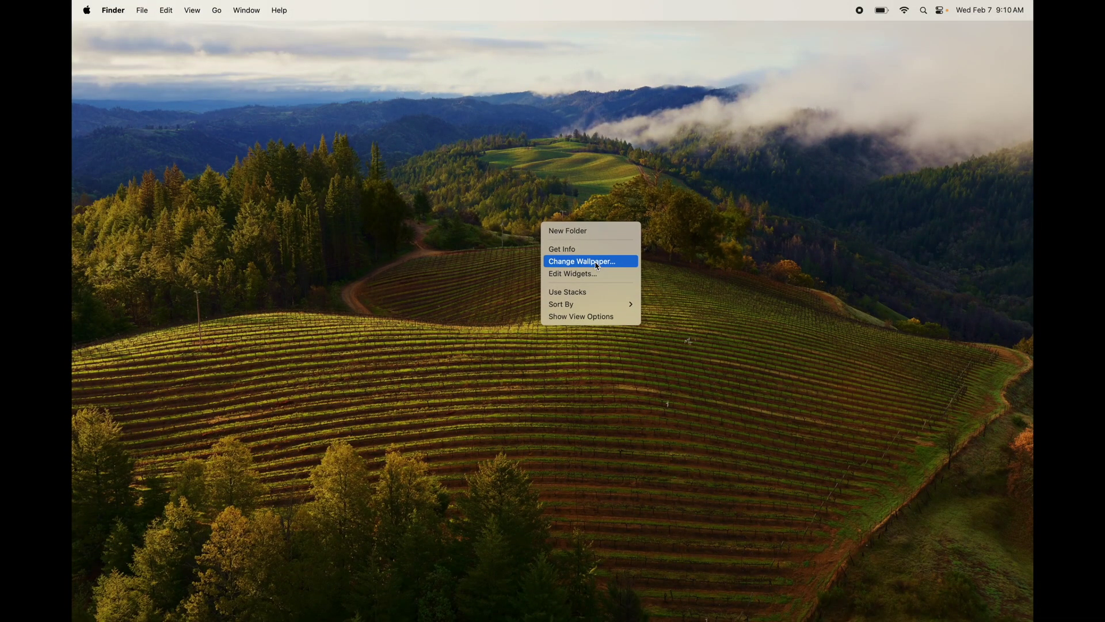
pyautogui.click(668, 407)
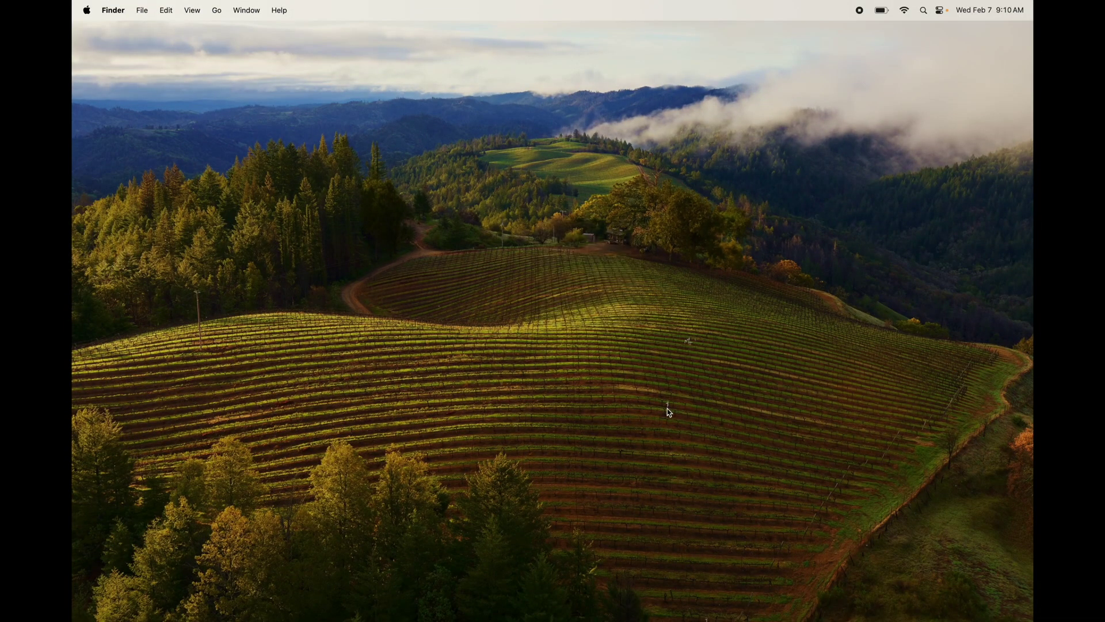
# Step: Open System Settings' Wallpaper pane by searching 'wallpa'
pyautogui.moveTo(675, 601)
pyautogui.click(801, 597)
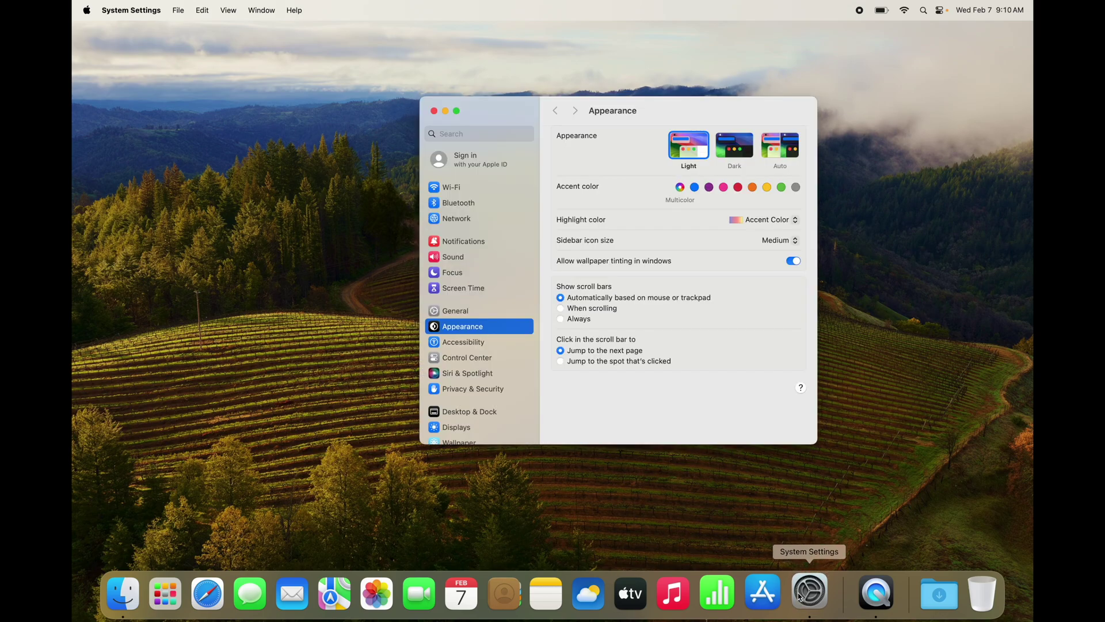
pyautogui.click(449, 132)
pyautogui.write('wallpa')
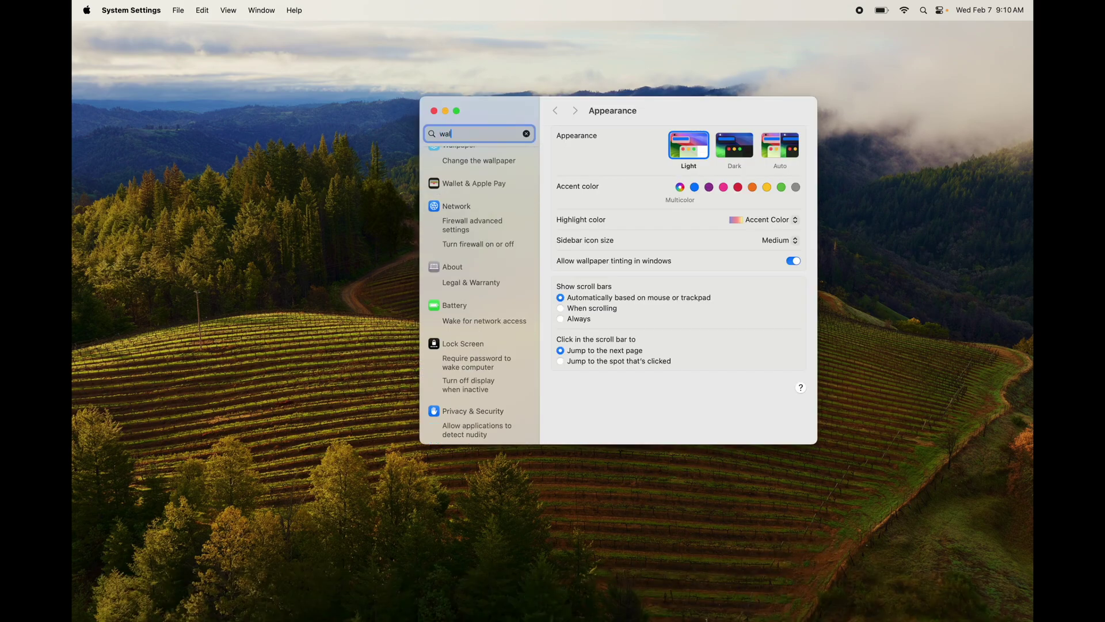
pyautogui.click(455, 171)
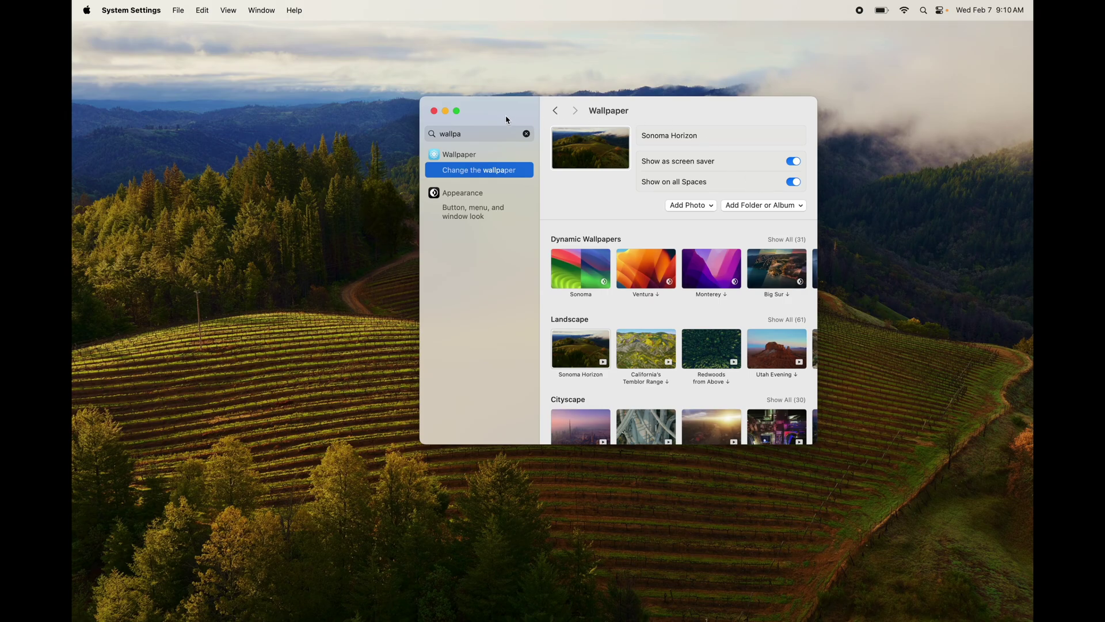
pyautogui.moveTo(506, 116); pyautogui.dragTo(425, 111)
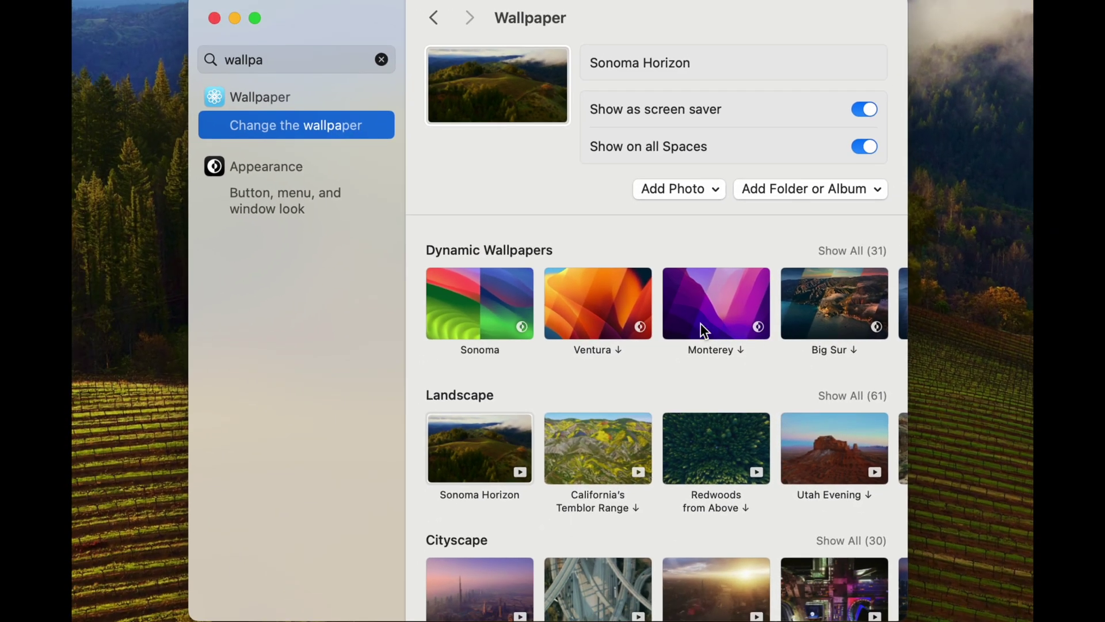
# Step: Preview Big Sur, Redwoods from Above, Temblor Range and Sonoma Horizon, then settle on Sonoma
pyautogui.click(483, 299)
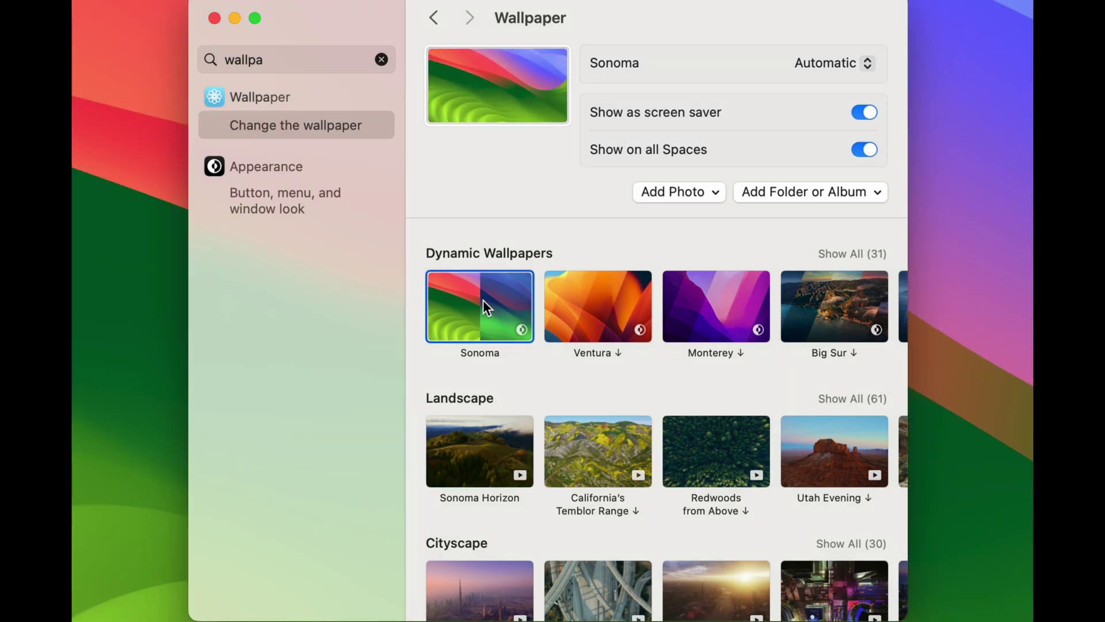
pyautogui.click(819, 314)
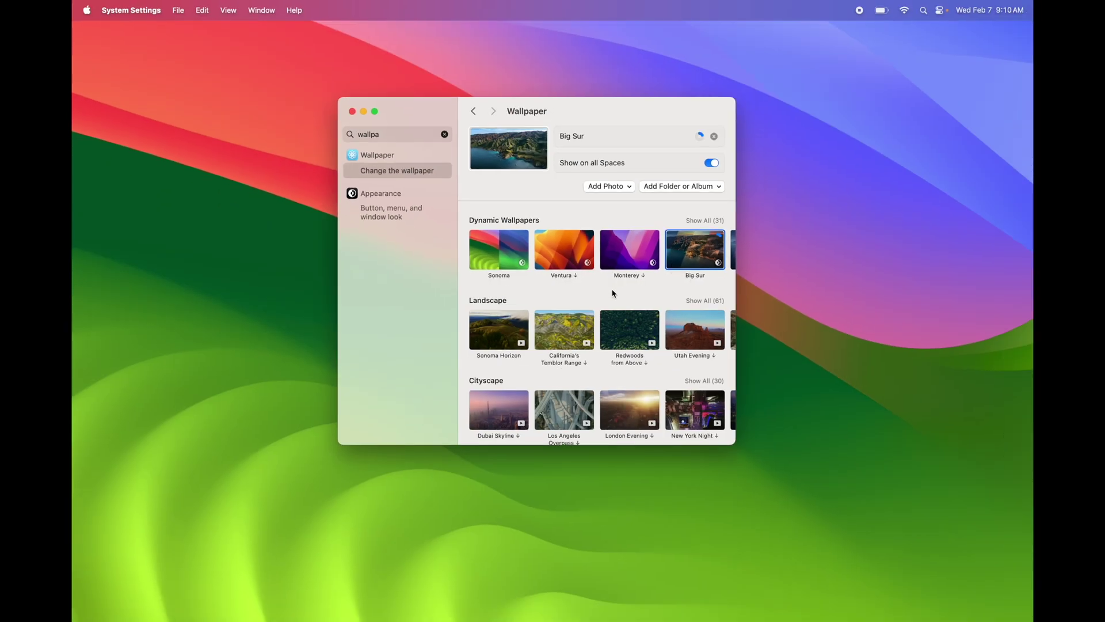
pyautogui.click(713, 424)
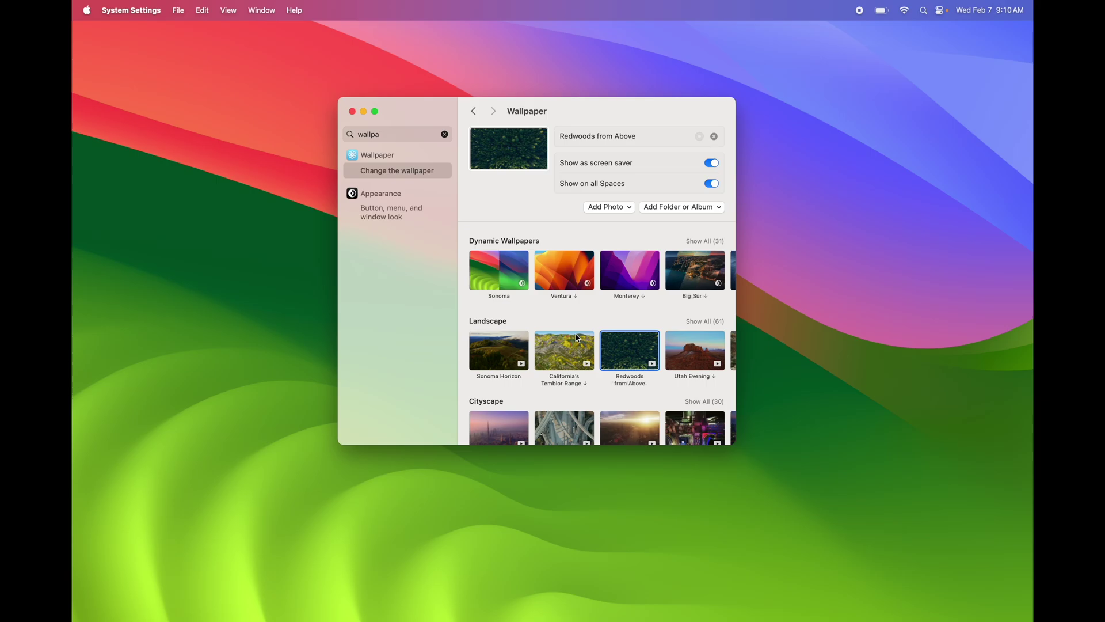
pyautogui.click(565, 349)
pyautogui.click(506, 347)
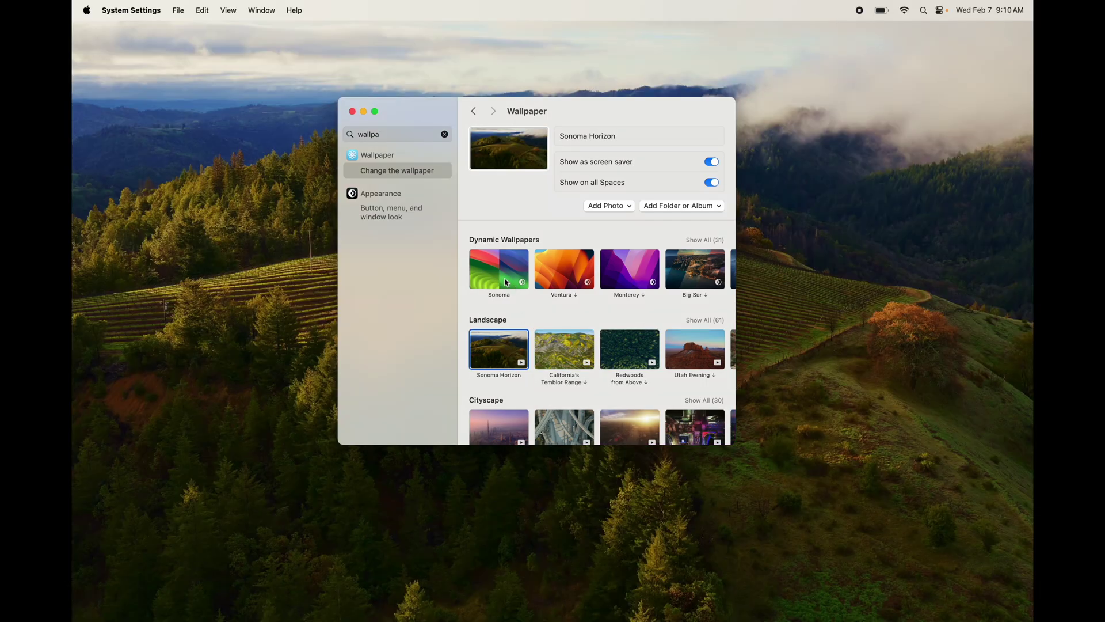
pyautogui.click(506, 282)
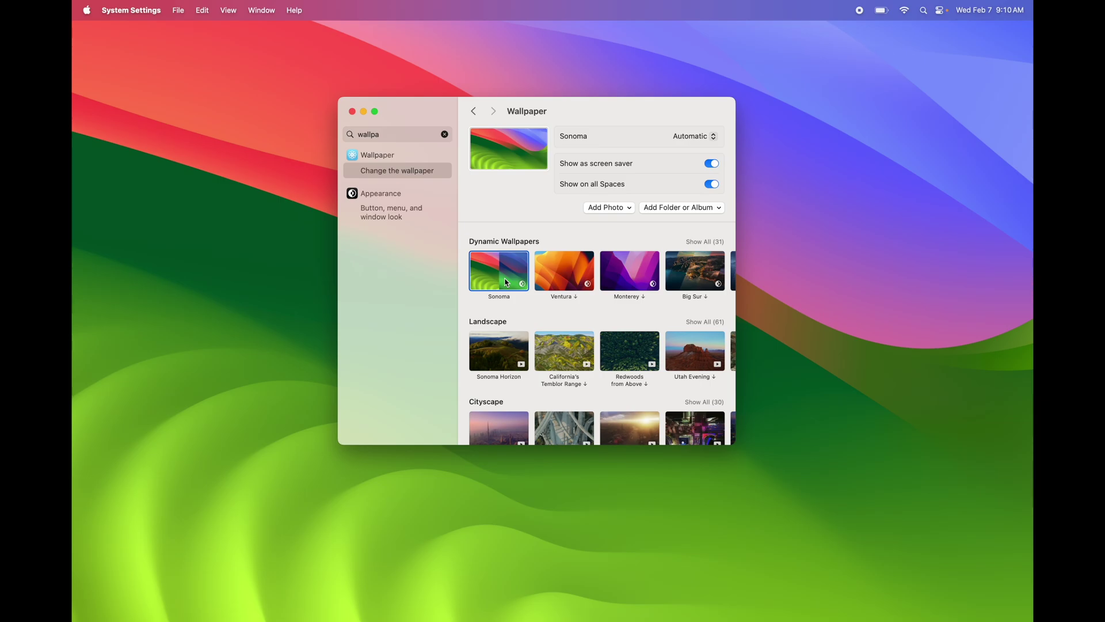
# Step: Close System Settings, keeping Sonoma as the desktop wallpaper
pyautogui.scroll(-15, 506, 282)
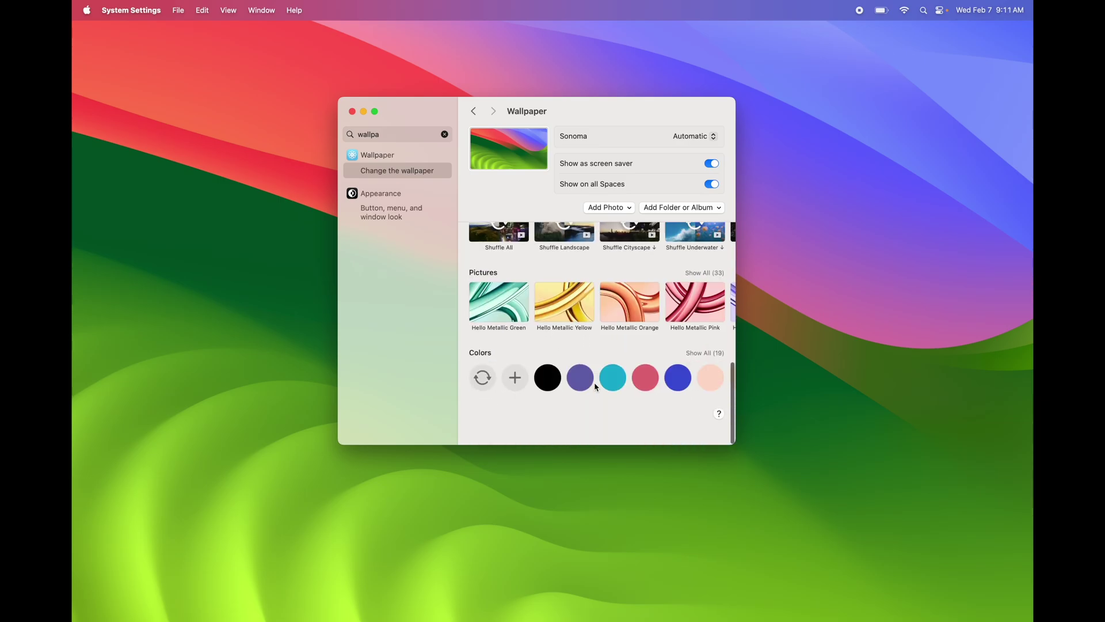
pyautogui.scroll(15, 595, 387)
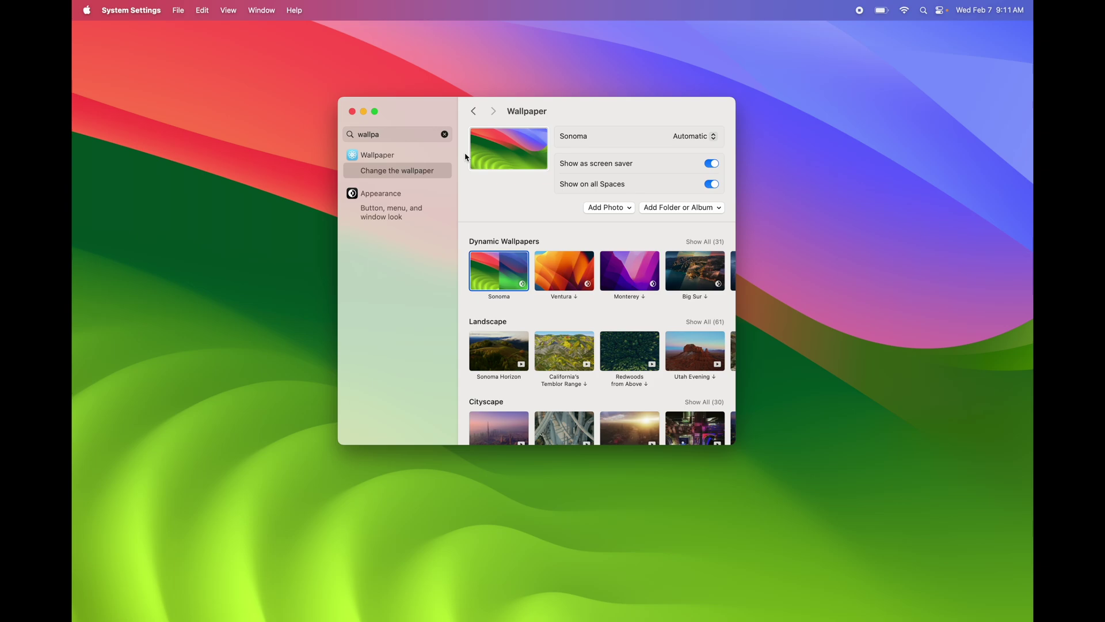
pyautogui.click(352, 113)
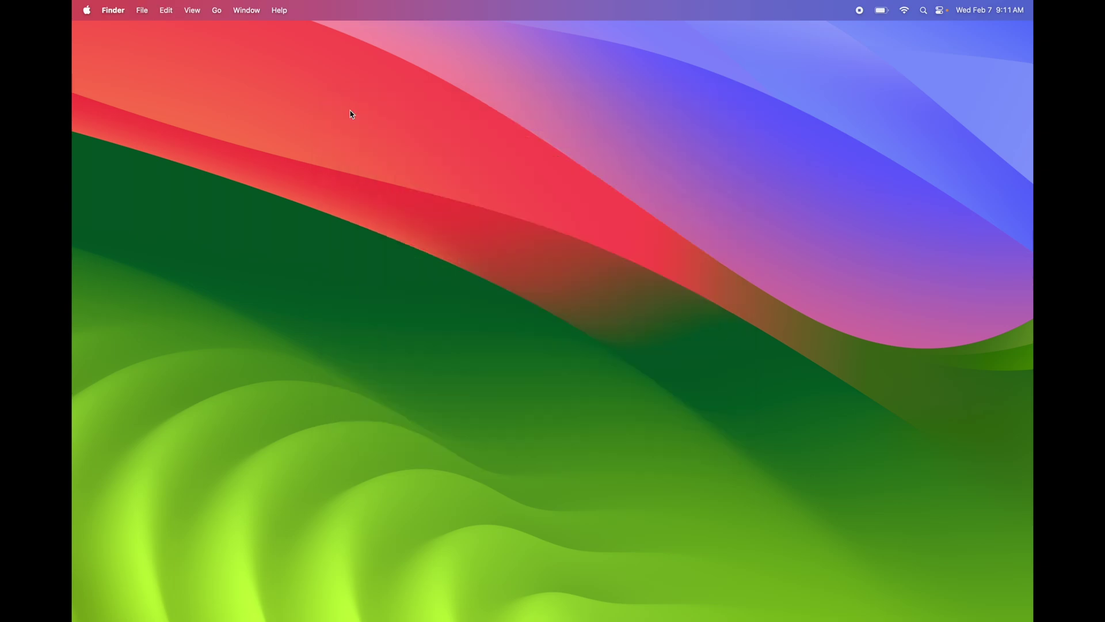